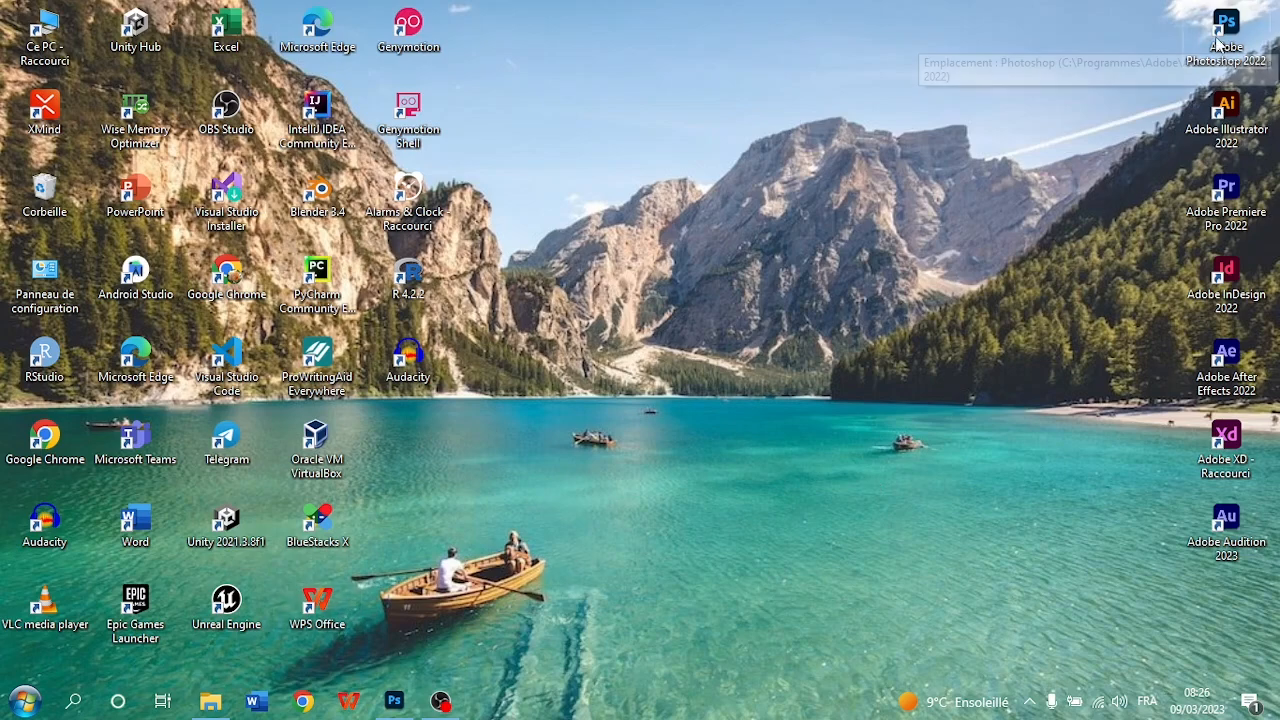
Bring up Photoshop, and open the Downloads folder in File Explorer
{"action": "mouse_move", "coordinate": [1218, 38]}
{"action": "left_mouse_down"}
{"action": "mouse_move", "coordinate": [786, 146]}
{"action": "mouse_move", "coordinate": [777, 132]}
{"action": "mouse_move", "coordinate": [1036, 115]}
{"action": "mouse_move", "coordinate": [1236, 50]}
{"action": "left_mouse_up"}
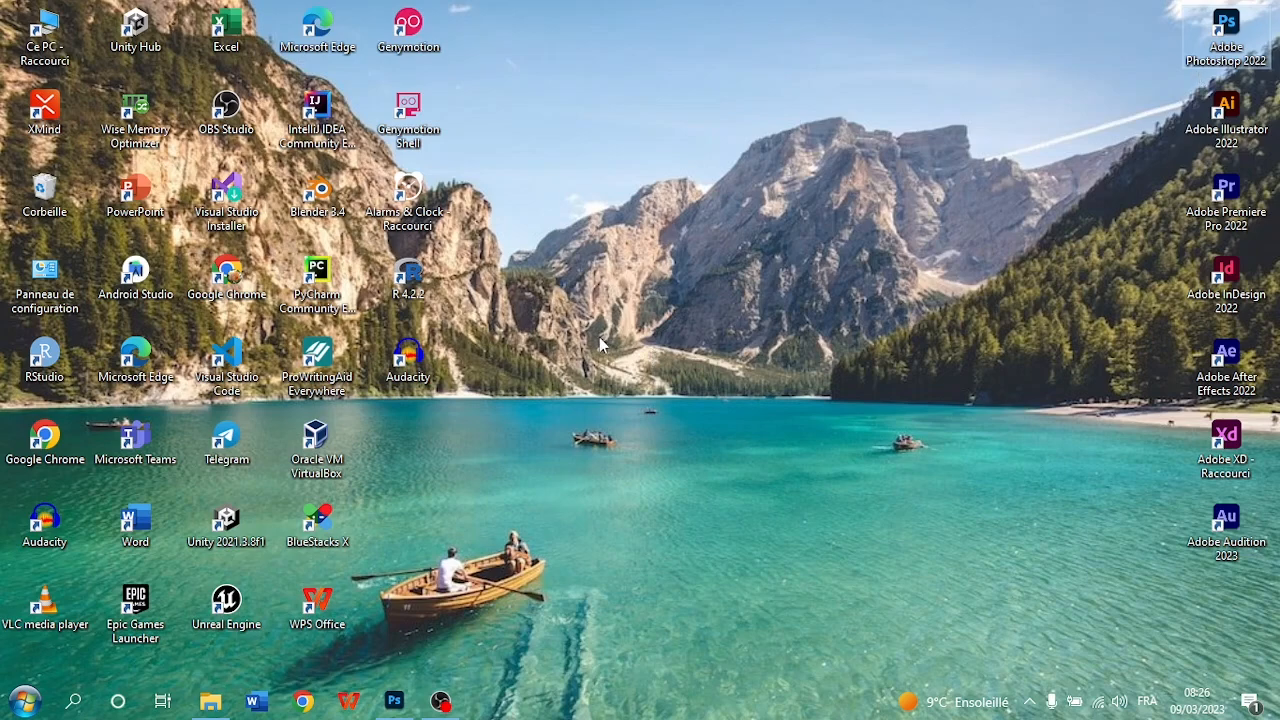
{"action": "left_click", "coordinate": [394, 701]}
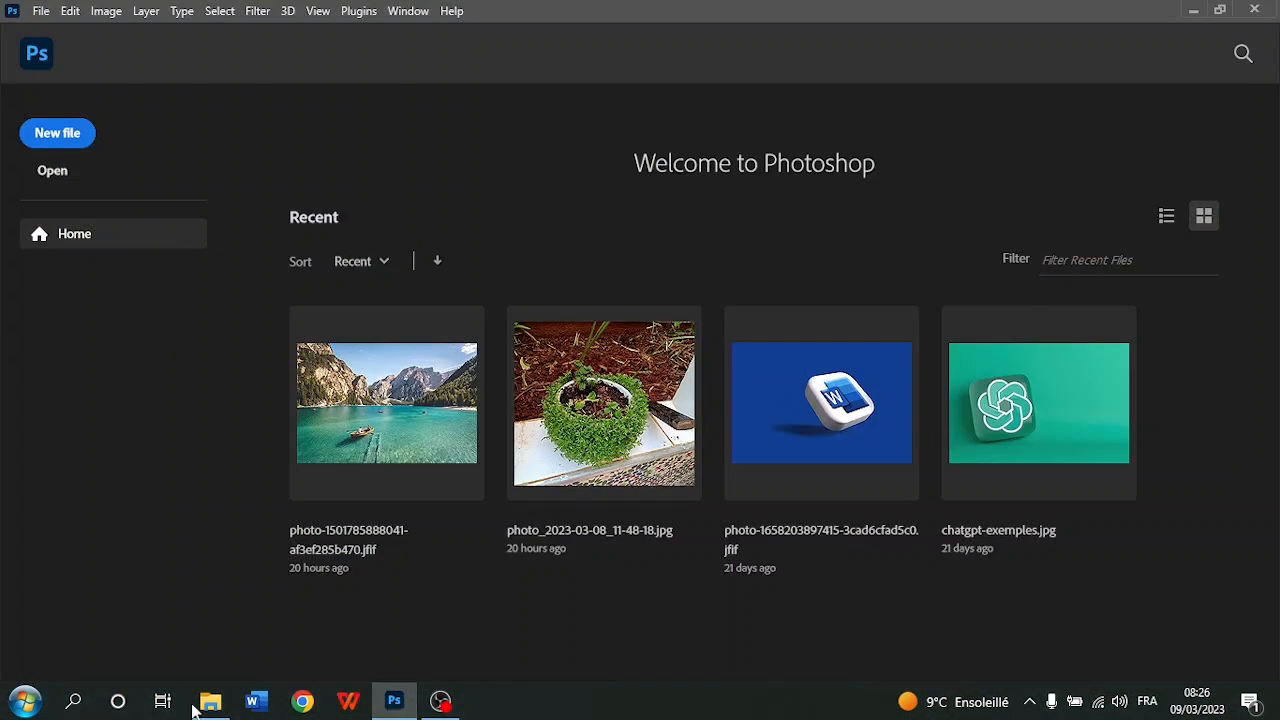
{"action": "mouse_move", "coordinate": [200, 706]}
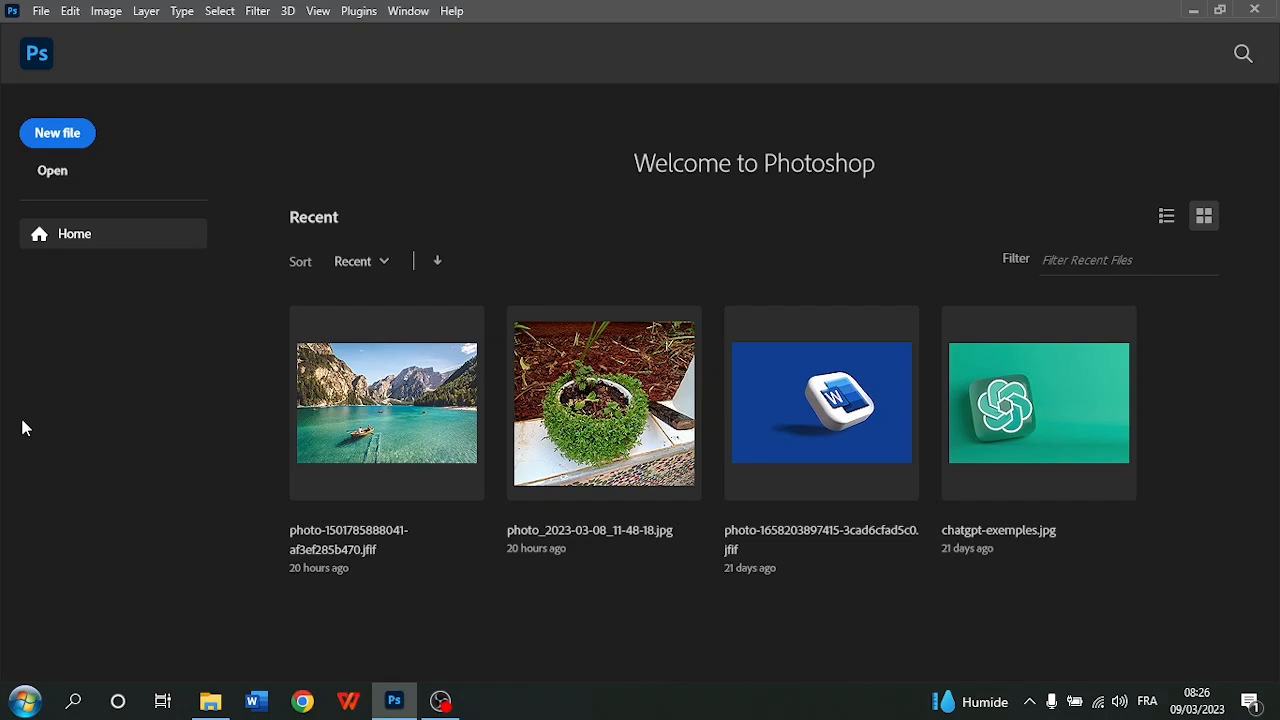
{"action": "left_click", "coordinate": [216, 702]}
{"action": "left_click", "coordinate": [90, 132]}
{"action": "left_click", "coordinate": [86, 157]}
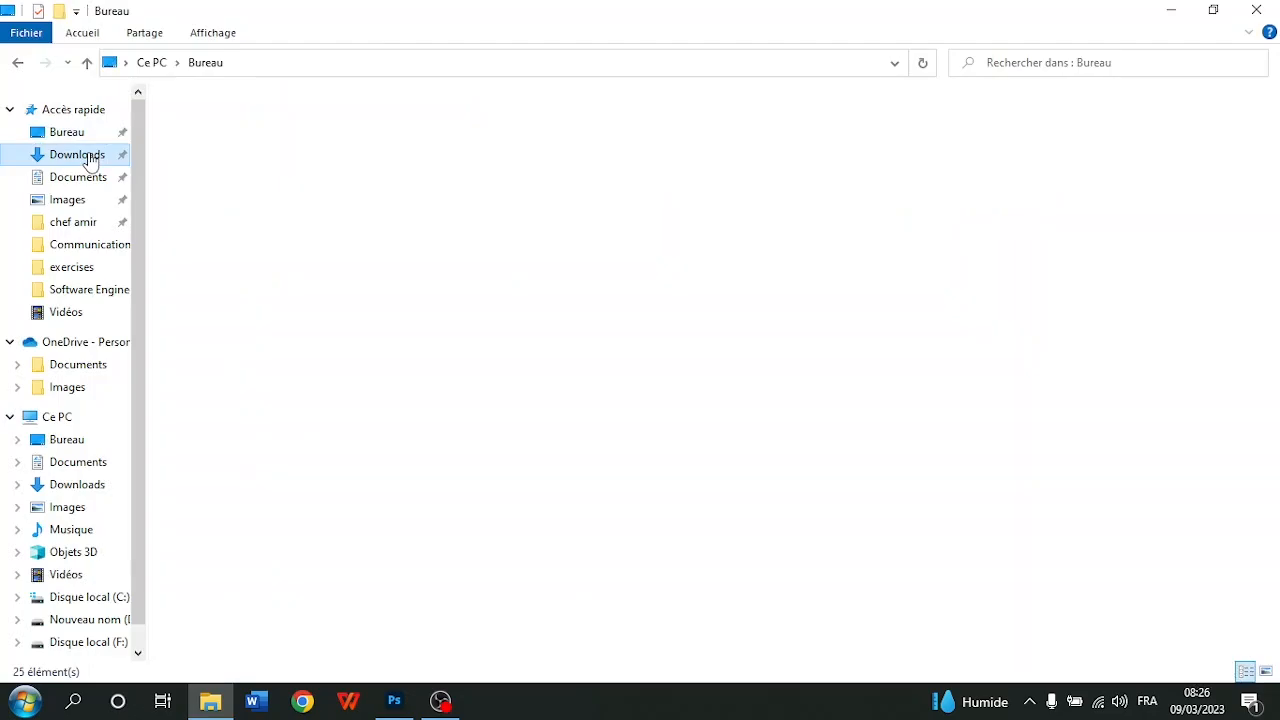
{"action": "left_click", "coordinate": [394, 702]}
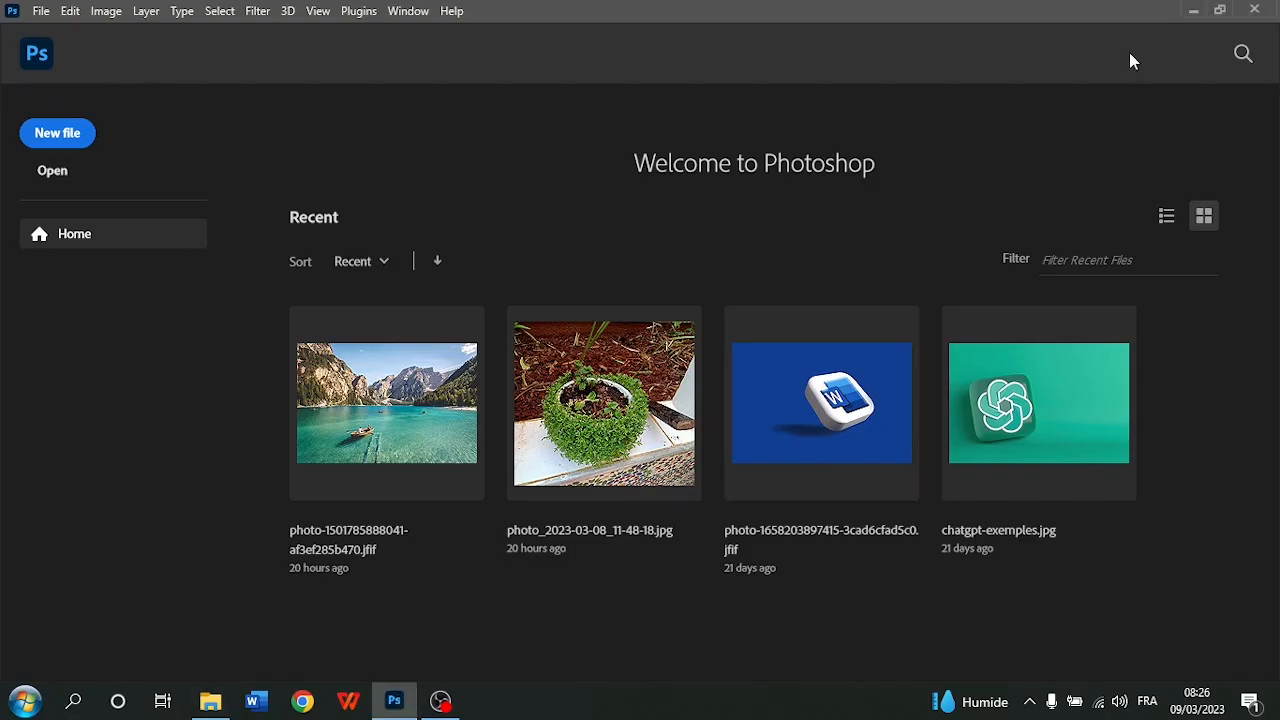
{"action": "left_click", "coordinate": [1218, 10]}
{"action": "left_click", "coordinate": [371, 365]}
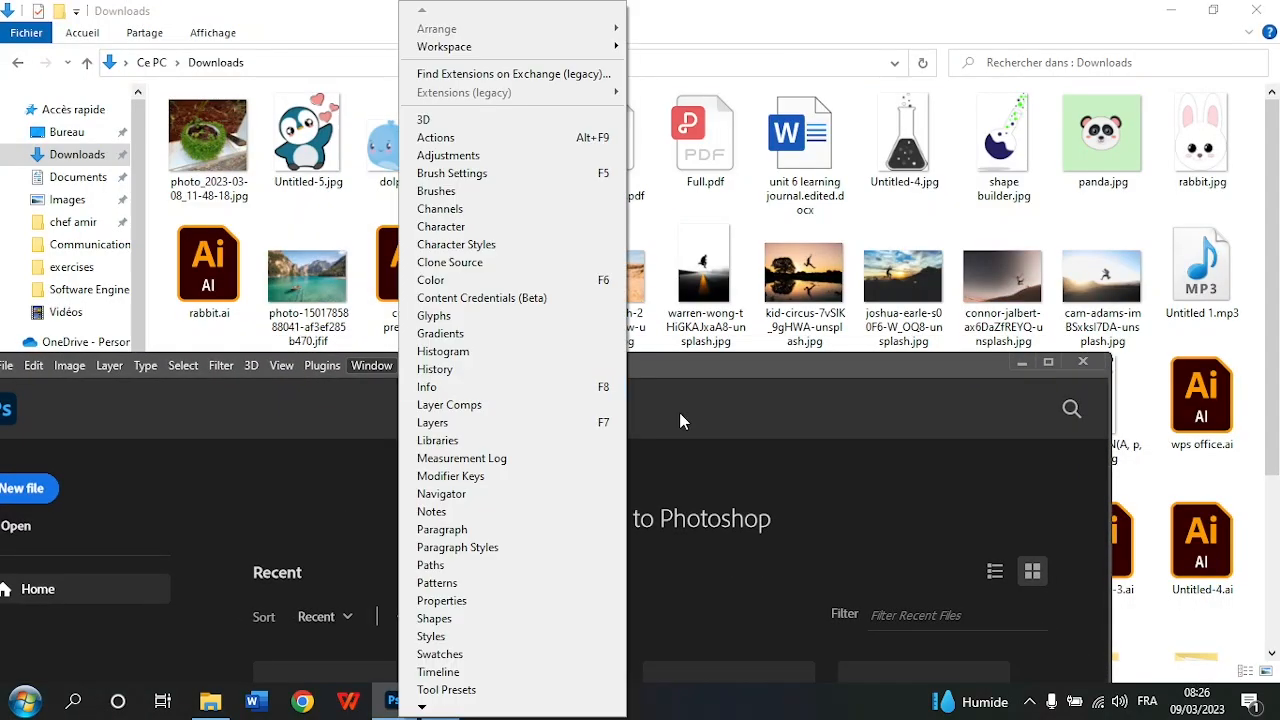
{"action": "left_click", "coordinate": [778, 404]}
{"action": "left_click_drag", "start_coordinate": [725, 367], "coordinate": [934, 343]}
{"action": "left_click_drag", "start_coordinate": [307, 275], "coordinate": [738, 577]}
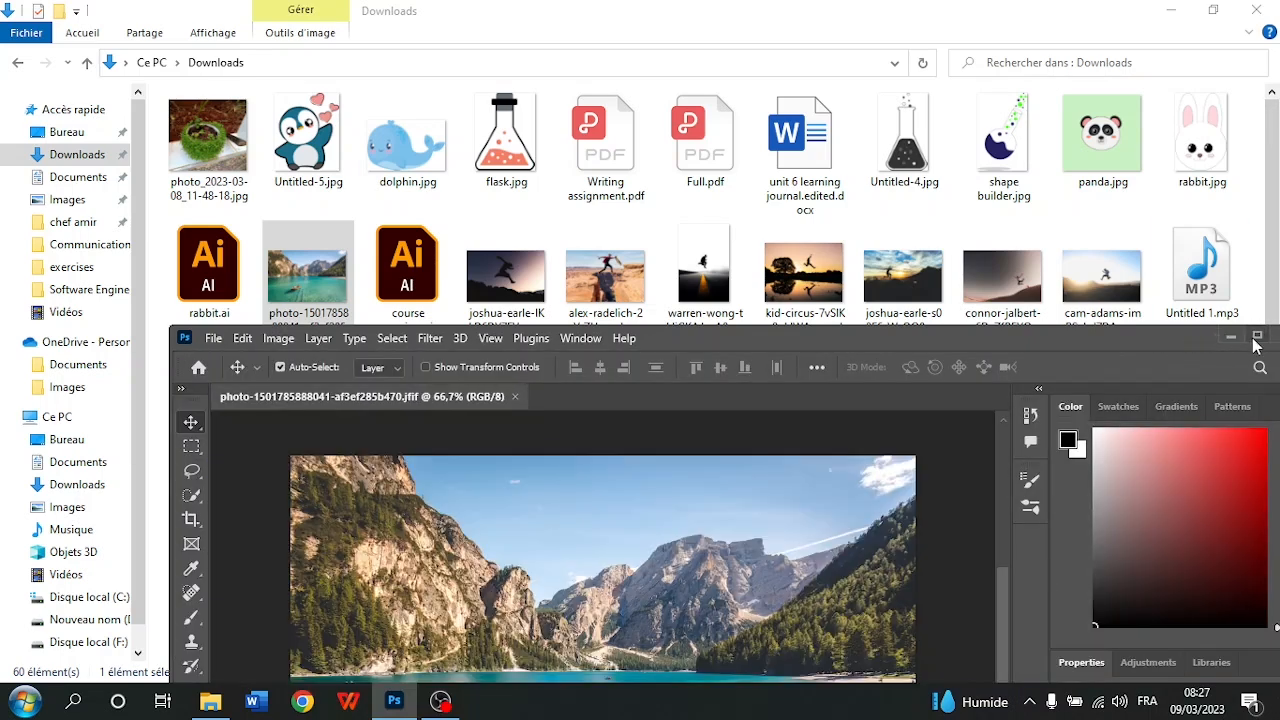
{"action": "left_click", "coordinate": [1257, 338]}
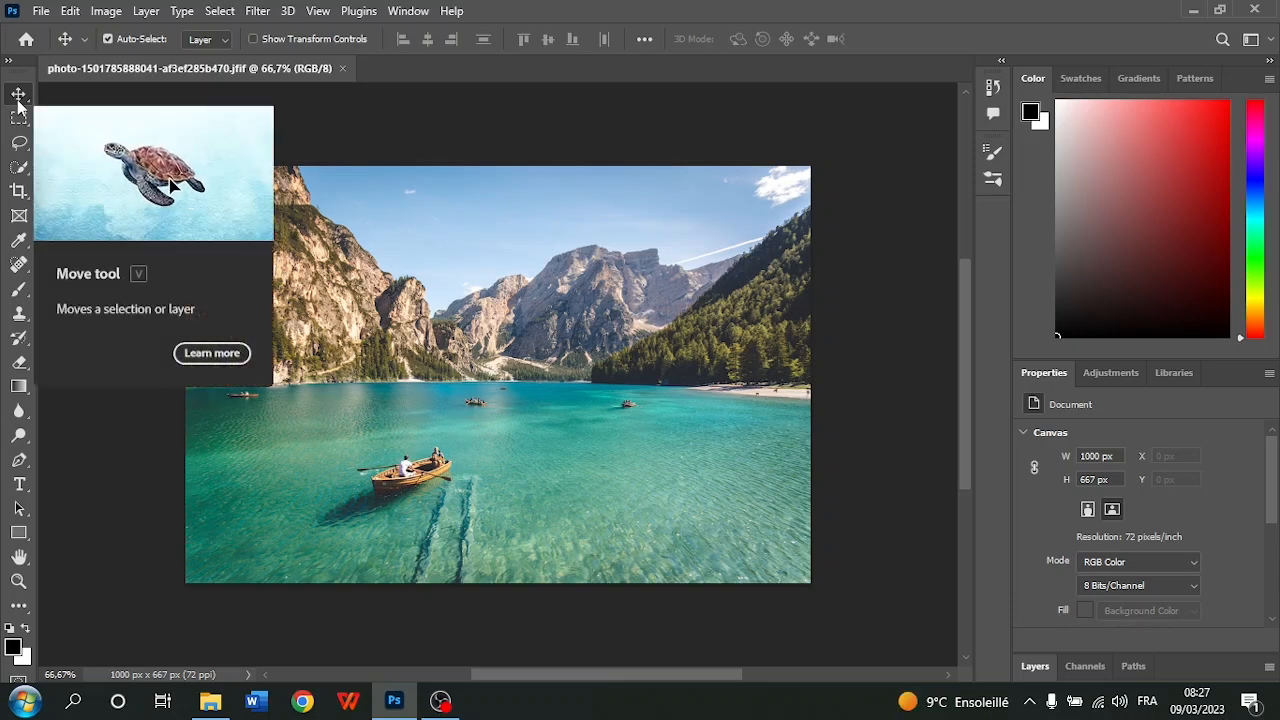
Duplicate the Background layer as "Background copy" and check the copy by hiding and showing it
{"action": "left_click", "coordinate": [1038, 667]}
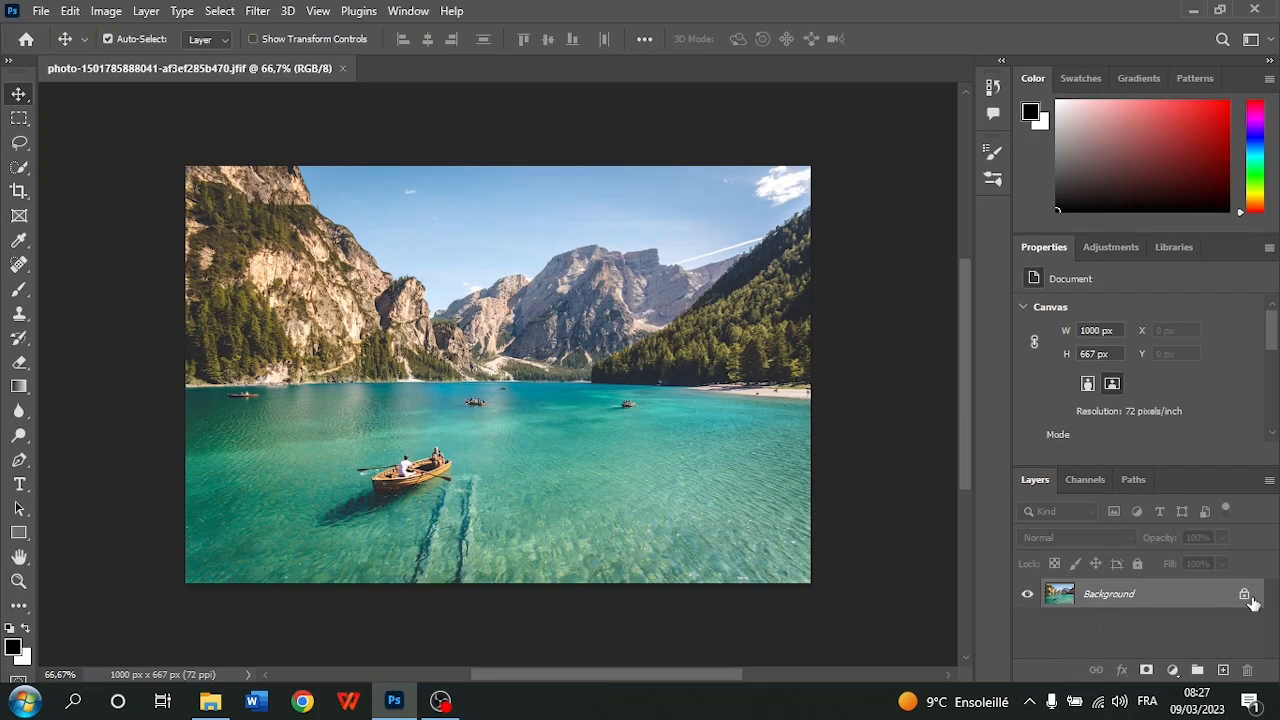
{"action": "right_click", "coordinate": [1113, 600]}
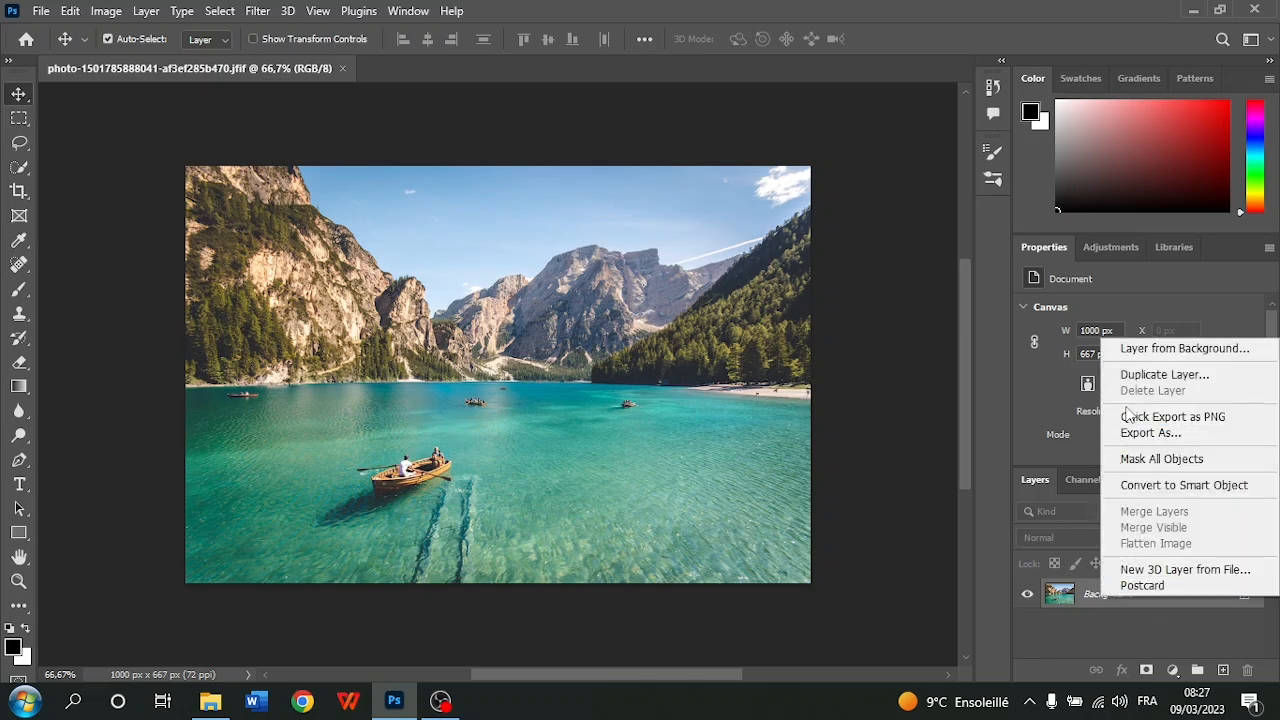
{"action": "left_click", "coordinate": [1146, 378]}
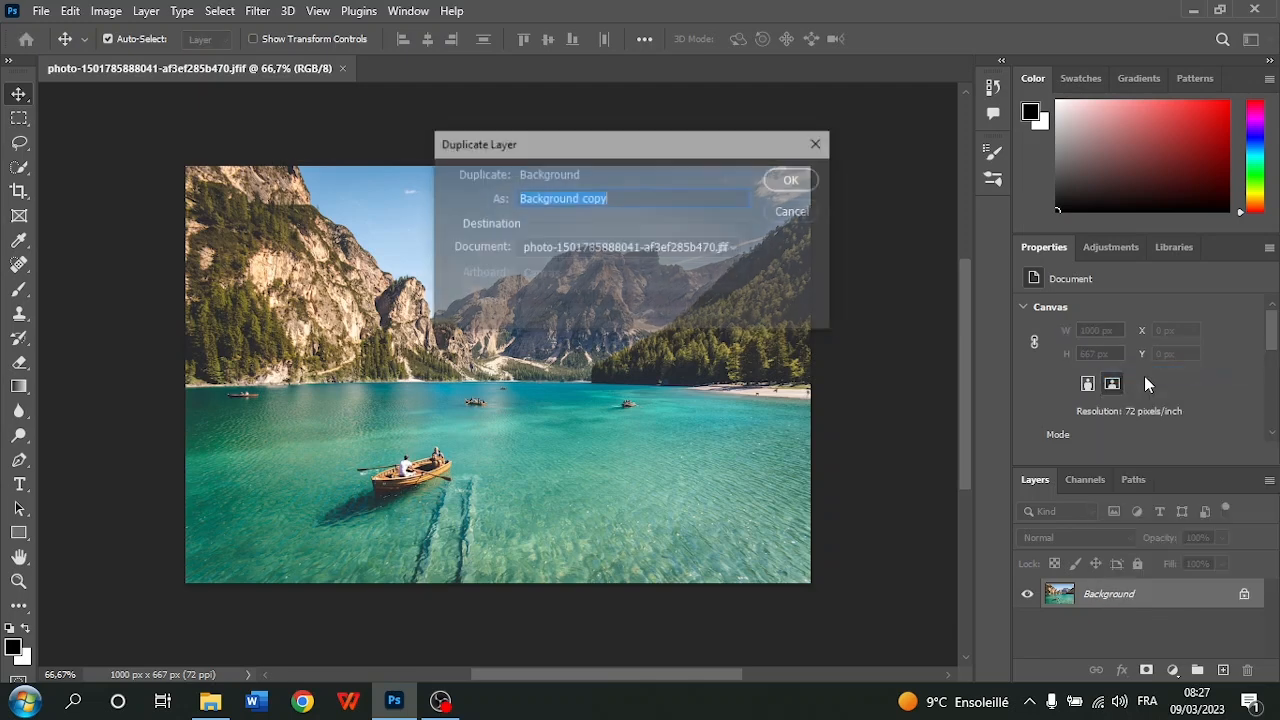
{"action": "left_click", "coordinate": [625, 198]}
{"action": "double_click", "coordinate": [542, 197]}
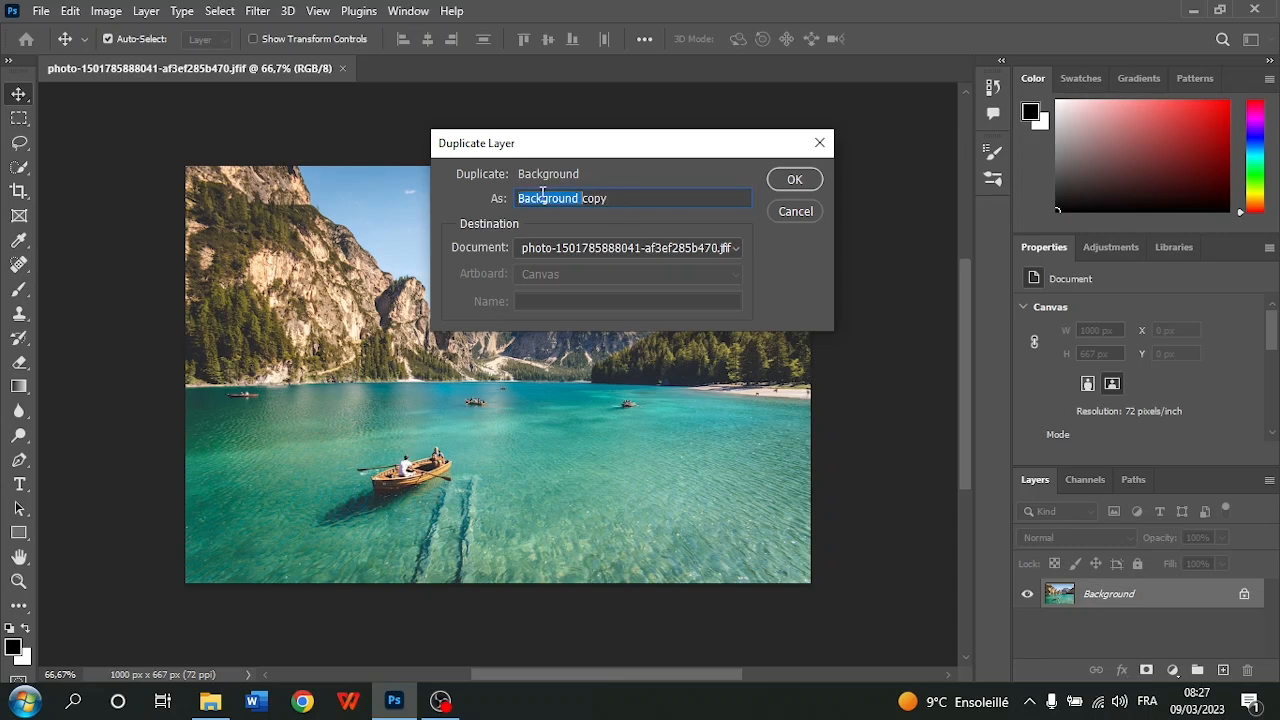
{"action": "double_click", "coordinate": [596, 199]}
{"action": "left_click", "coordinate": [633, 200]}
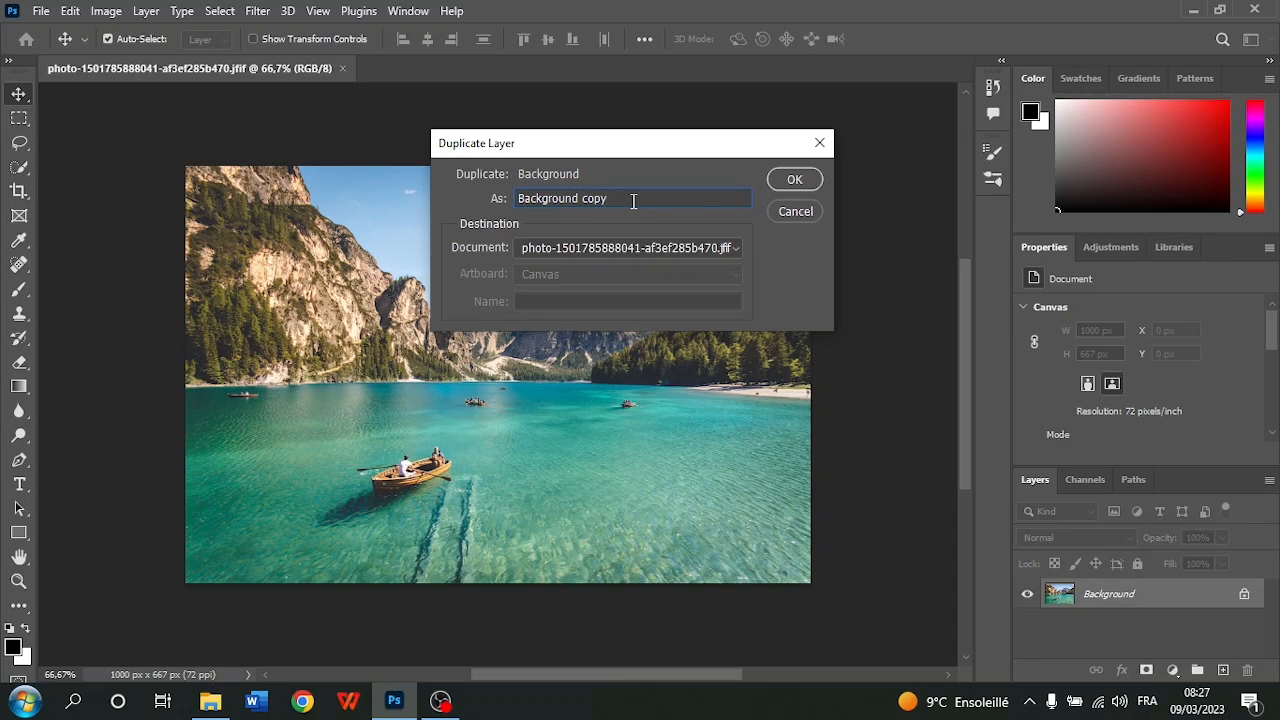
{"action": "left_click", "coordinate": [794, 180]}
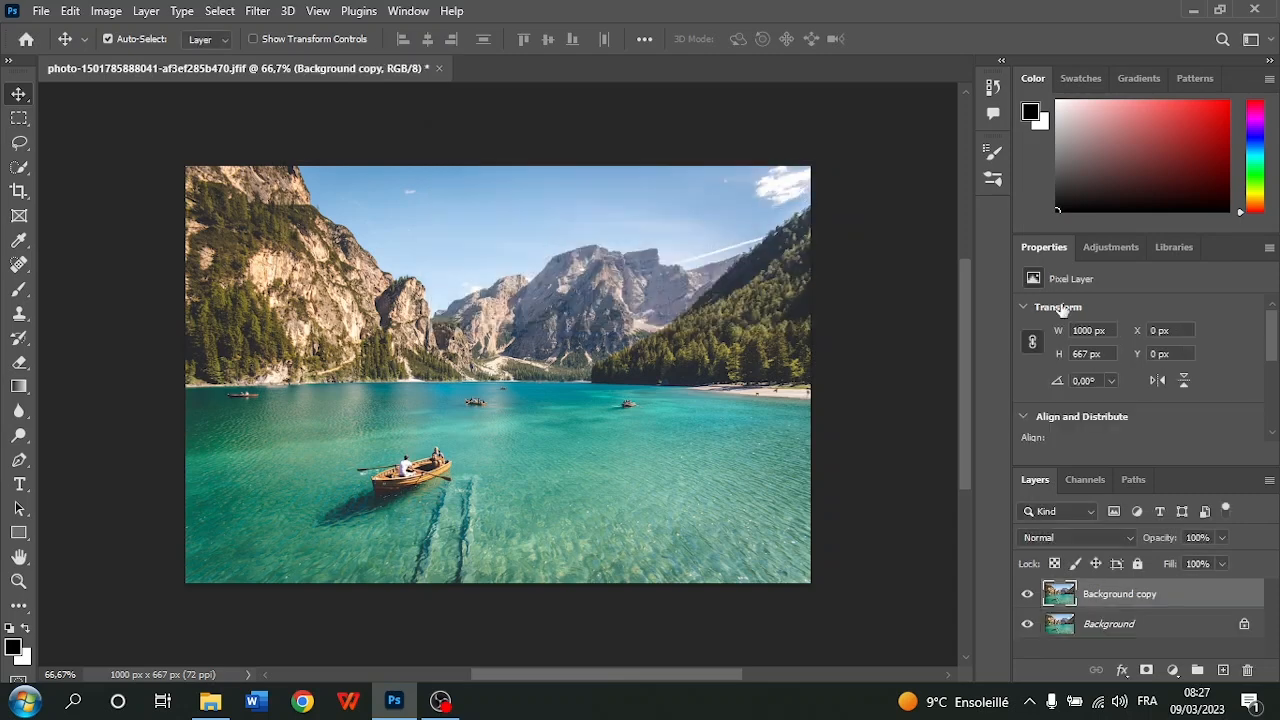
{"action": "left_click", "coordinate": [1027, 595]}
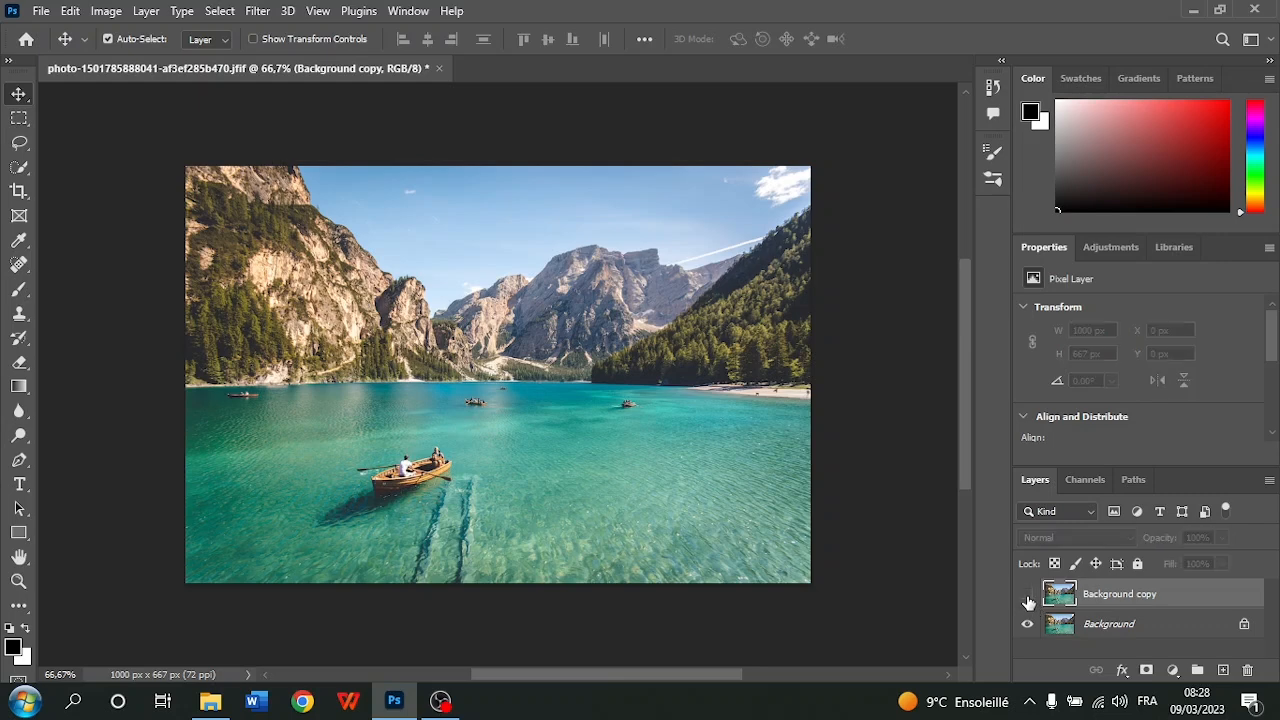
{"action": "left_click", "coordinate": [1027, 595]}
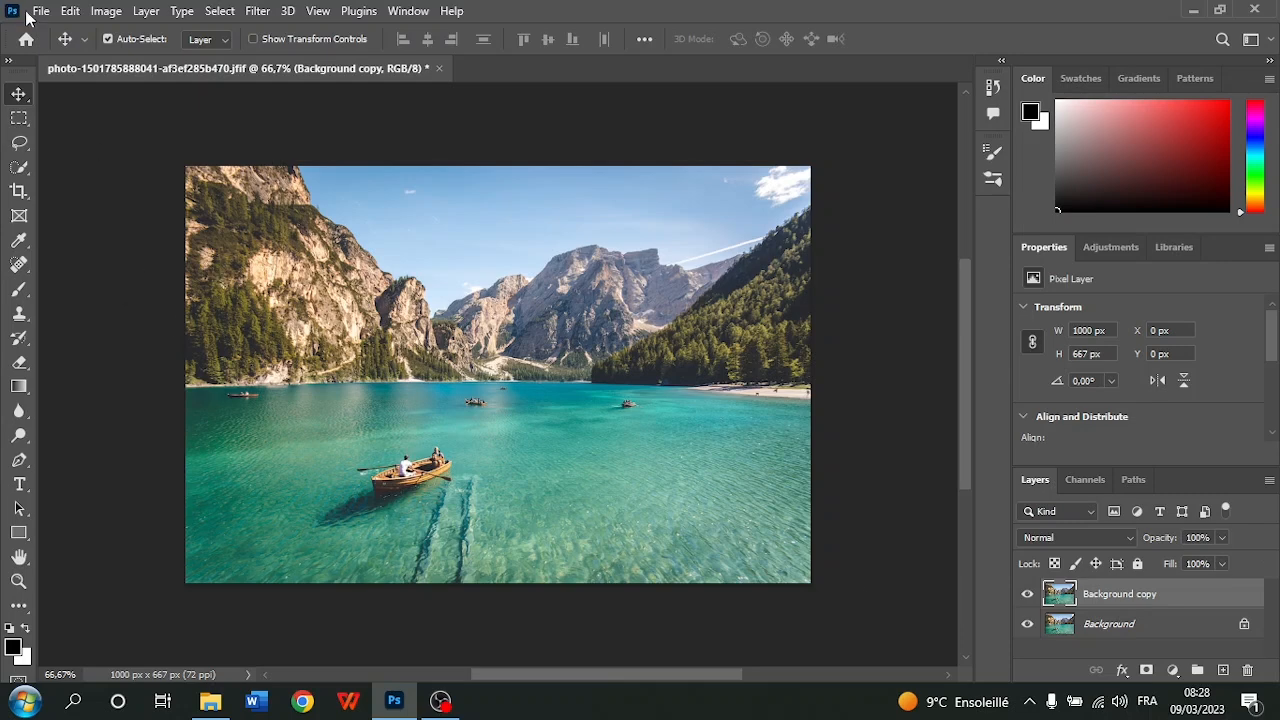
Apply Auto Tone to the Background copy layer and compare it with the original by hiding and showing the copy
{"action": "left_click", "coordinate": [112, 14]}
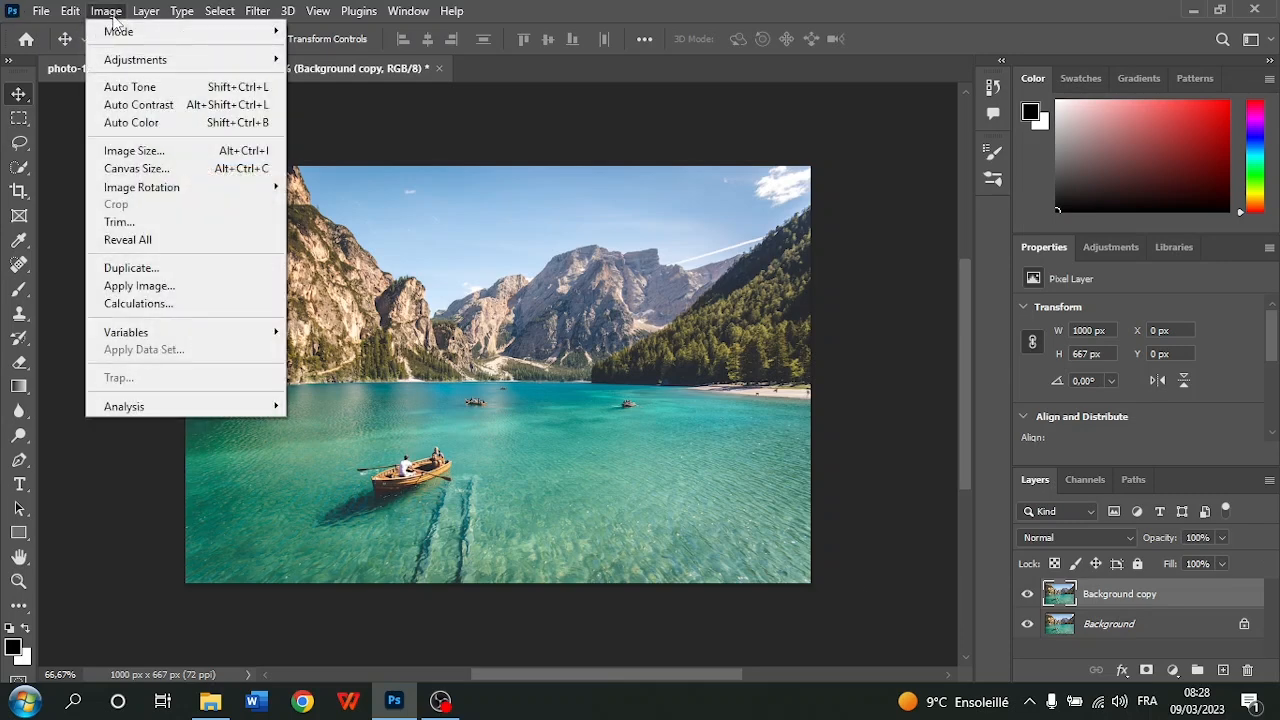
{"action": "left_click", "coordinate": [130, 87]}
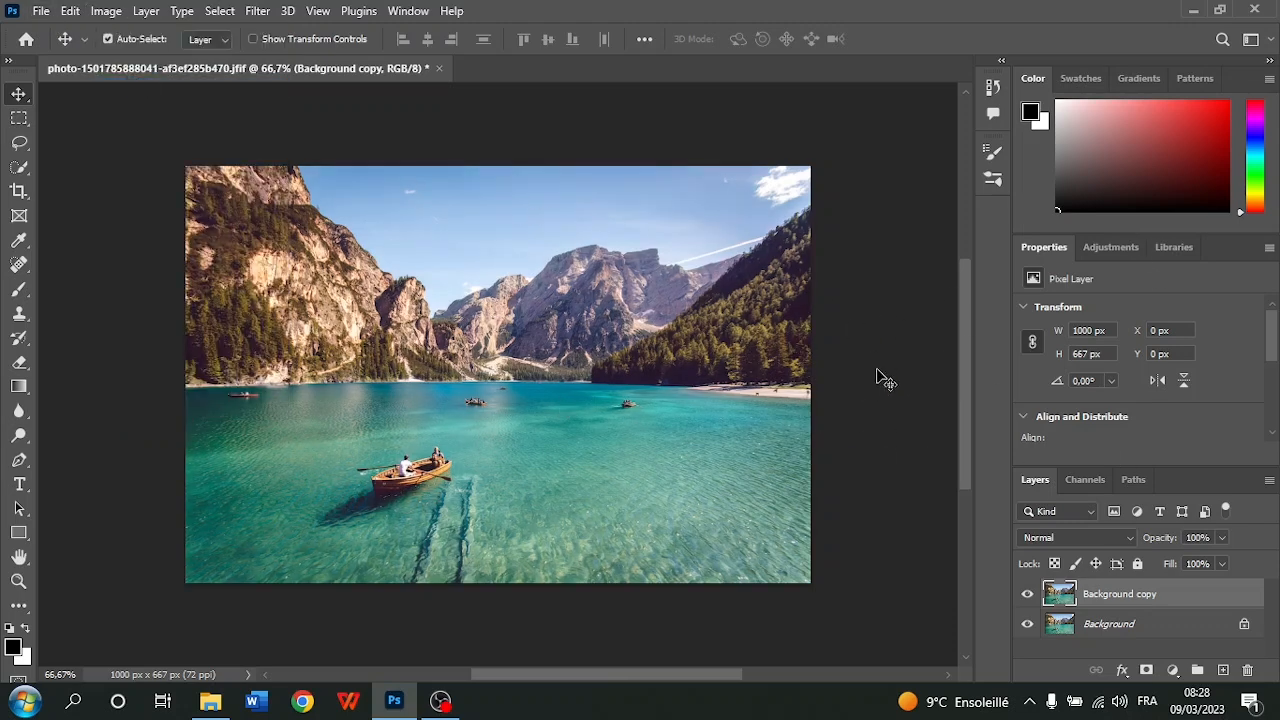
{"action": "left_click", "coordinate": [1028, 595]}
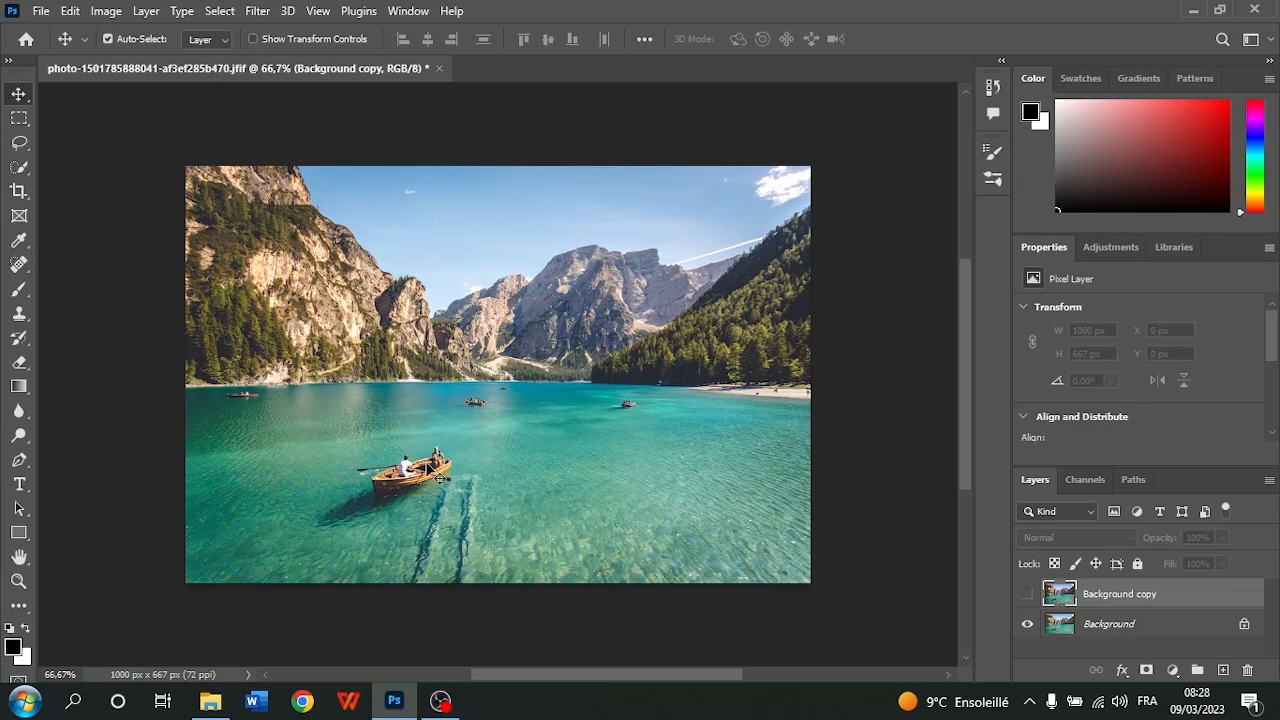
{"action": "left_click", "coordinate": [1028, 595]}
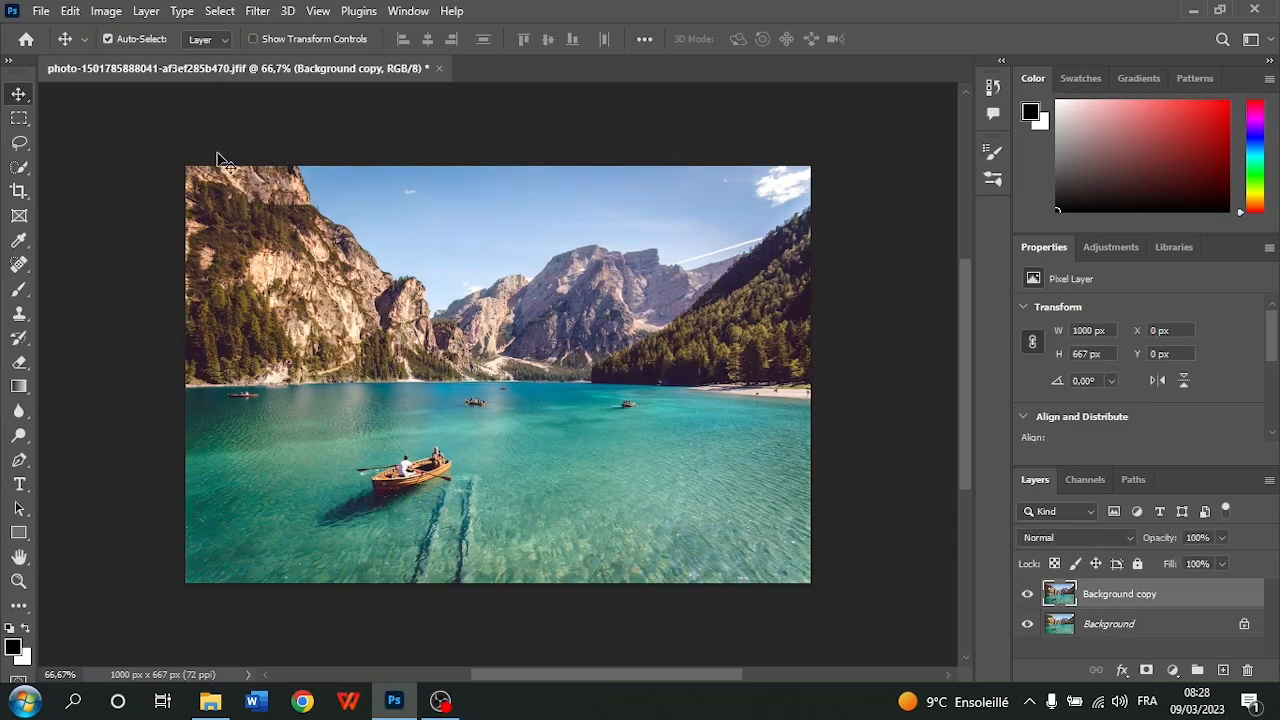
Try Auto Contrast on the Background copy layer and undo it
{"action": "left_click", "coordinate": [105, 11]}
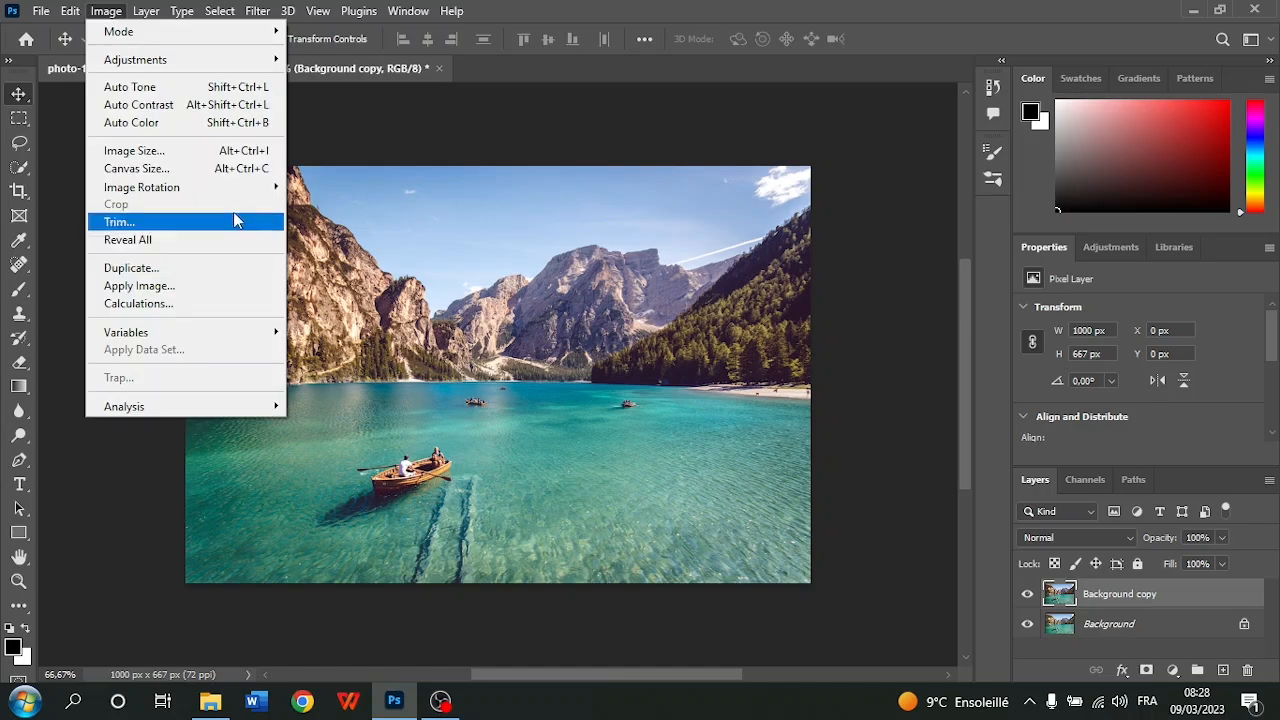
{"action": "left_click", "coordinate": [156, 105]}
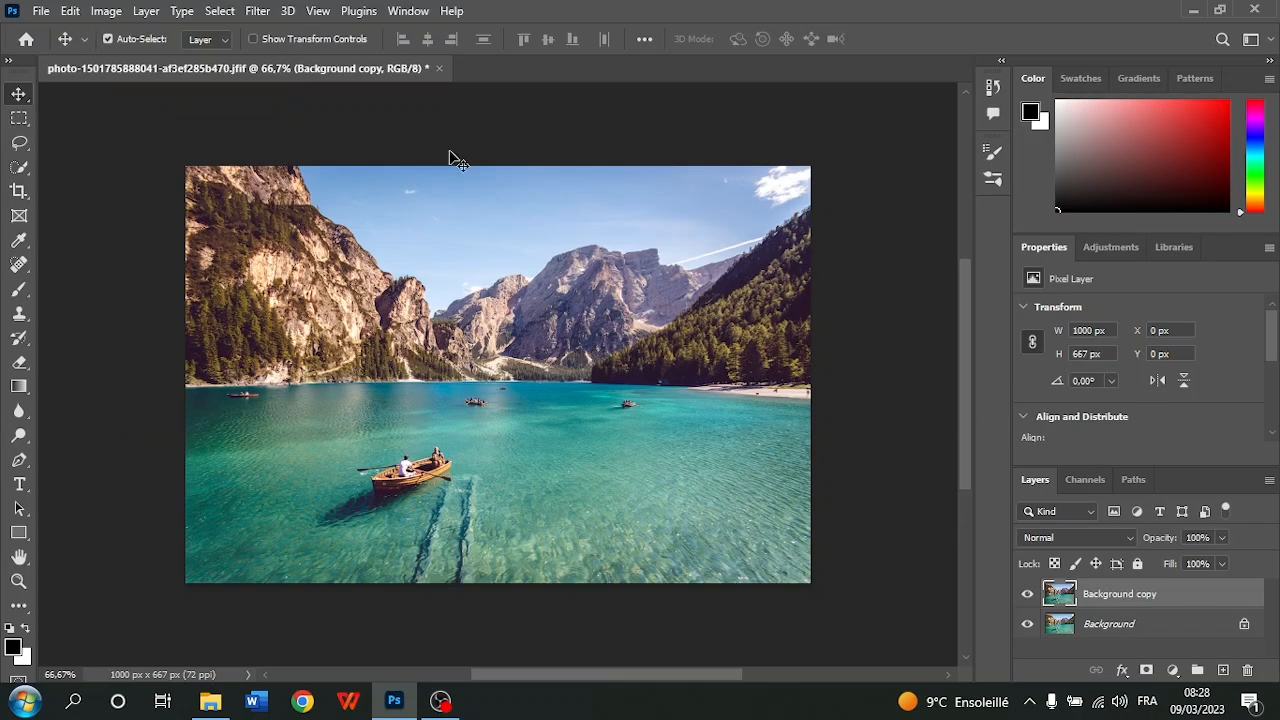
{"action": "double_click", "coordinate": [76, 3]}
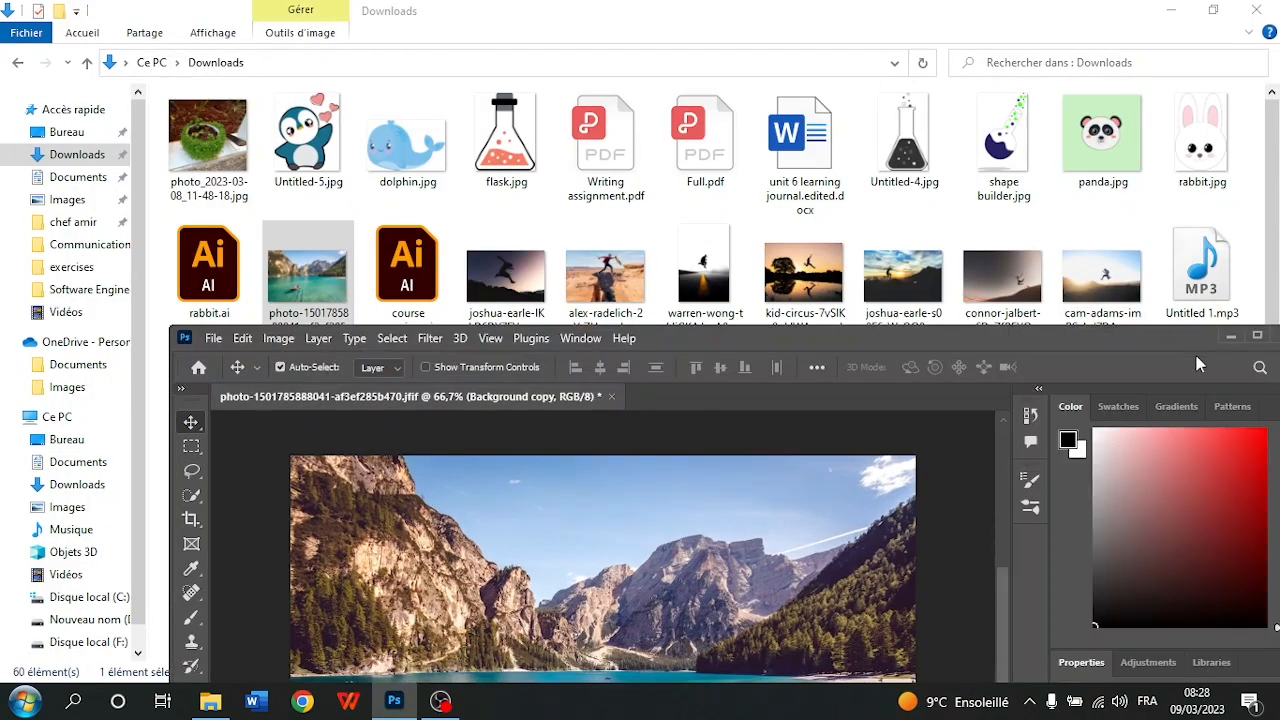
{"action": "left_click", "coordinate": [1259, 337]}
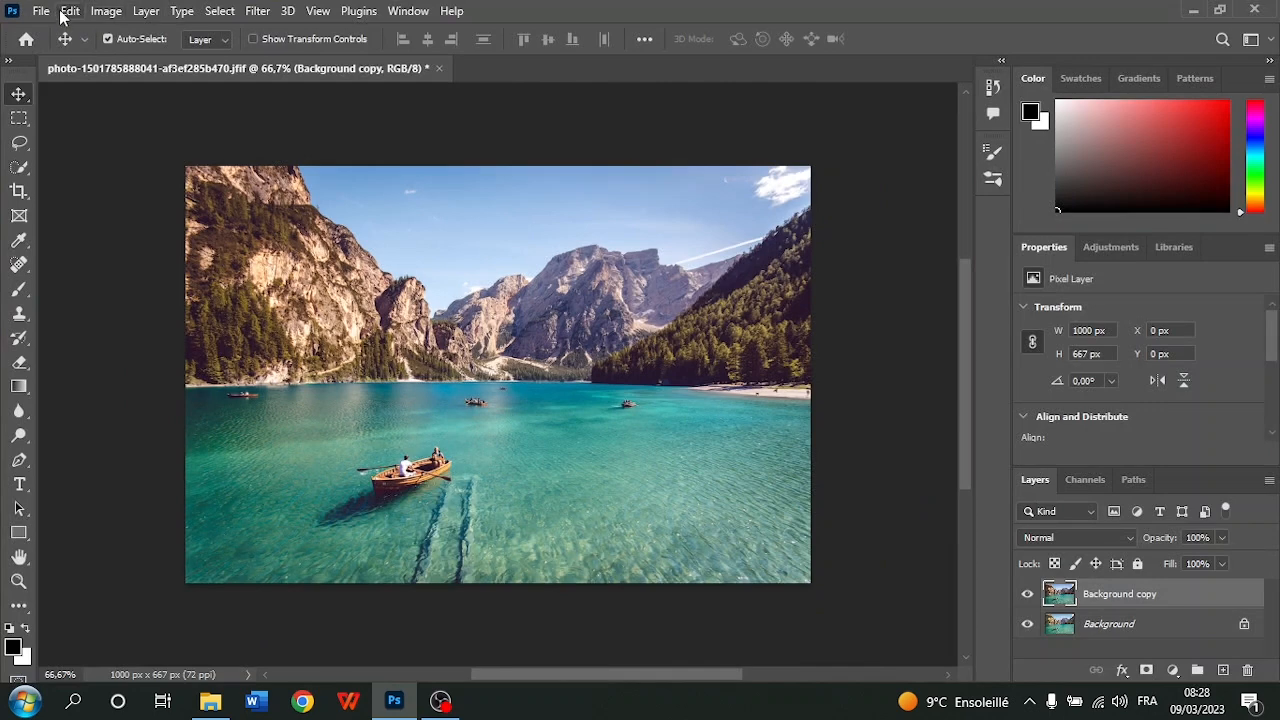
{"action": "left_click", "coordinate": [71, 12]}
{"action": "left_click", "coordinate": [110, 30]}
Try Auto Color on the Background copy layer and undo it
{"action": "left_click", "coordinate": [100, 12]}
{"action": "left_click", "coordinate": [128, 122]}
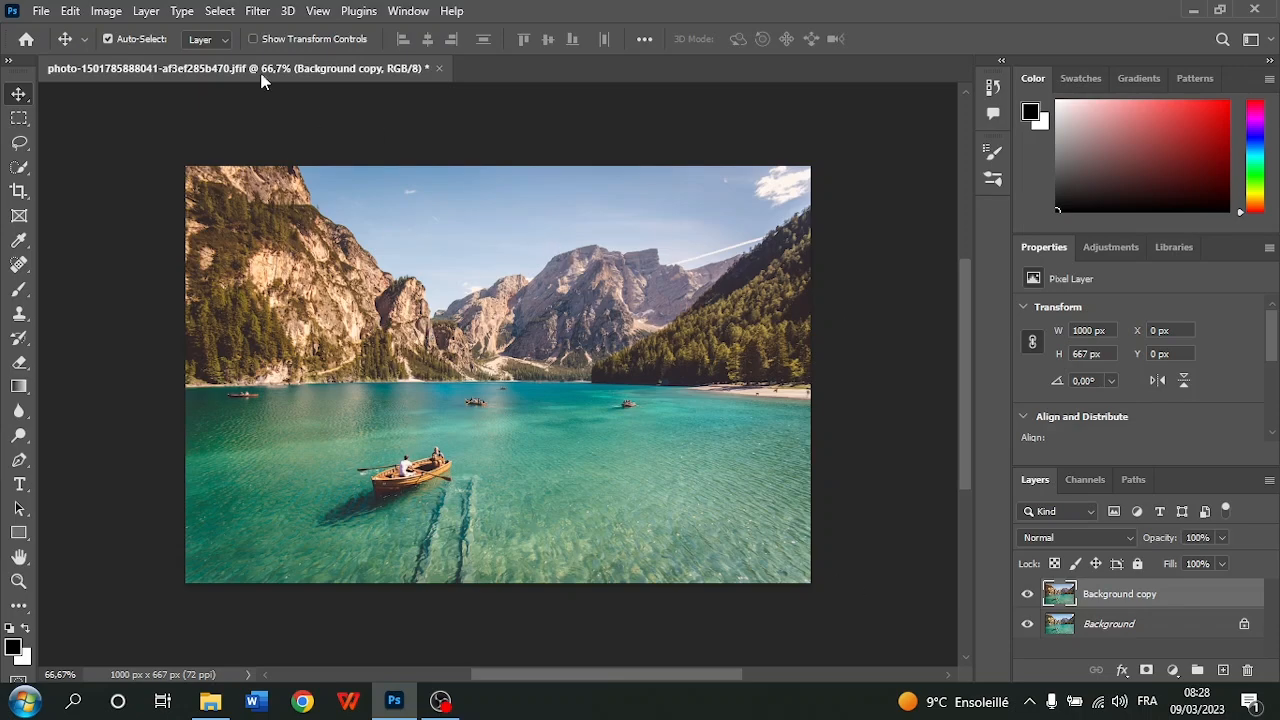
{"action": "left_click", "coordinate": [82, 10]}
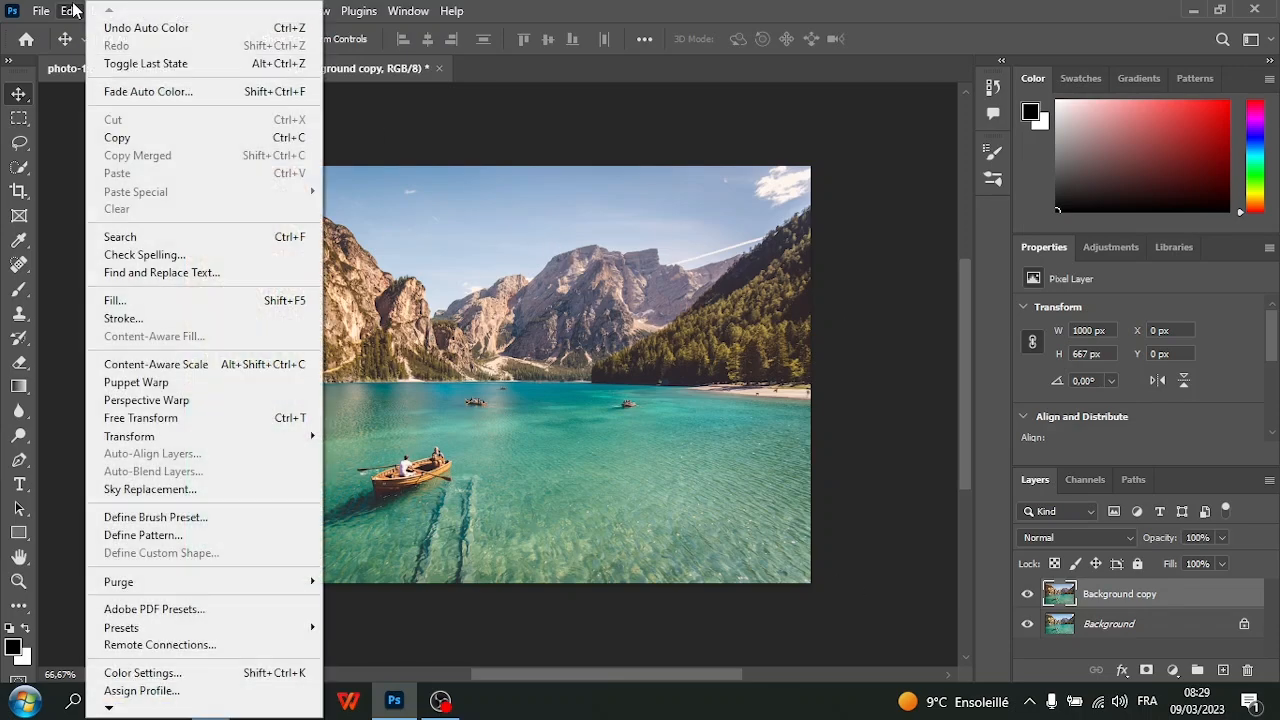
{"action": "left_click", "coordinate": [190, 29]}
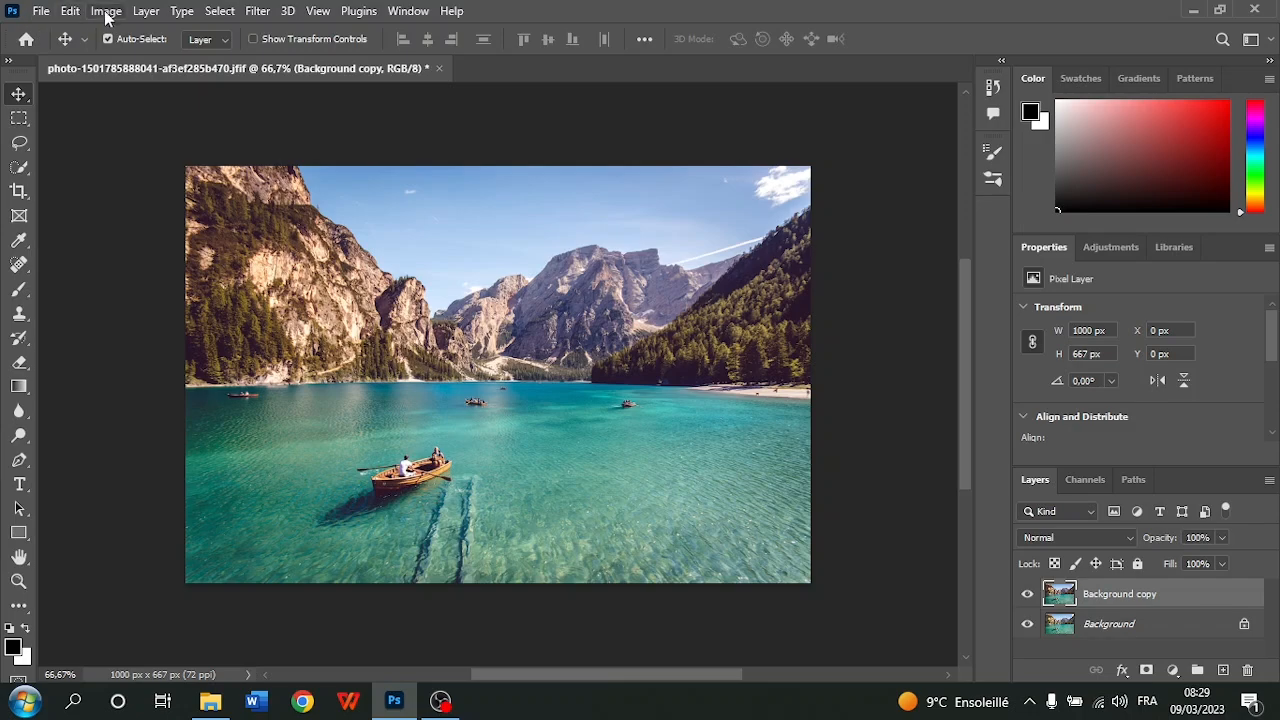
{"action": "left_click", "coordinate": [70, 11]}
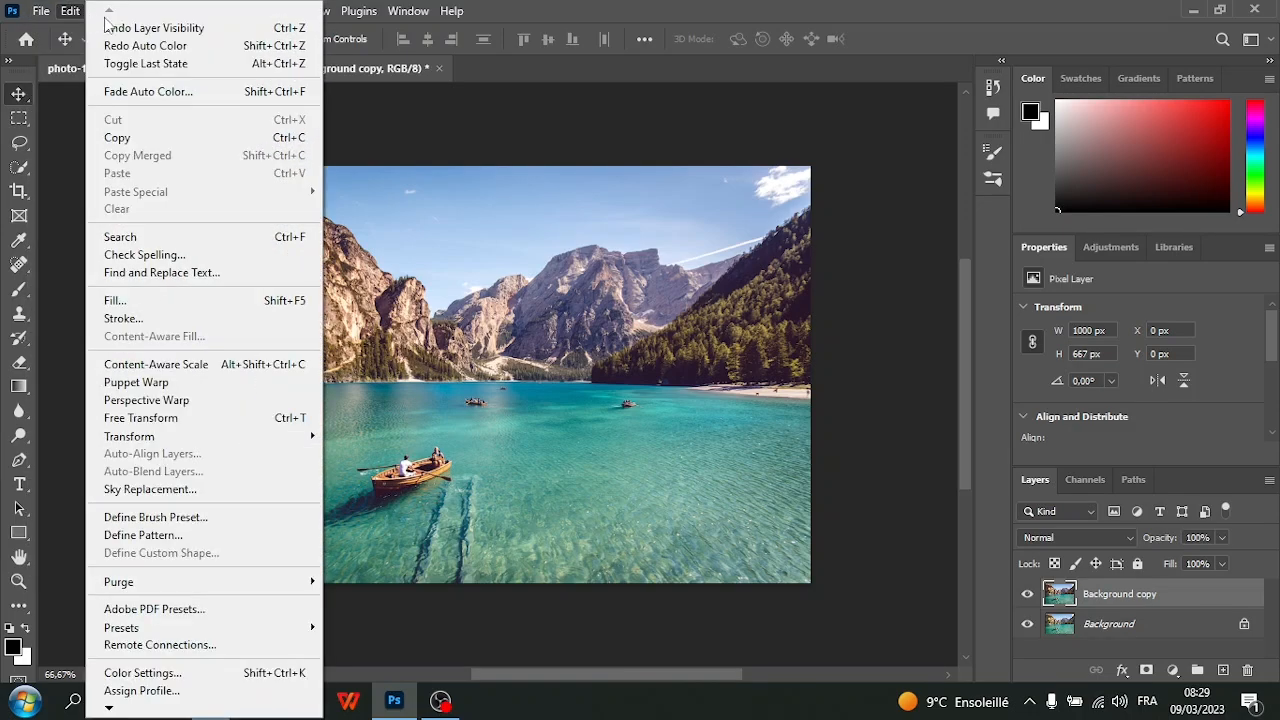
{"action": "left_click", "coordinate": [574, 154]}
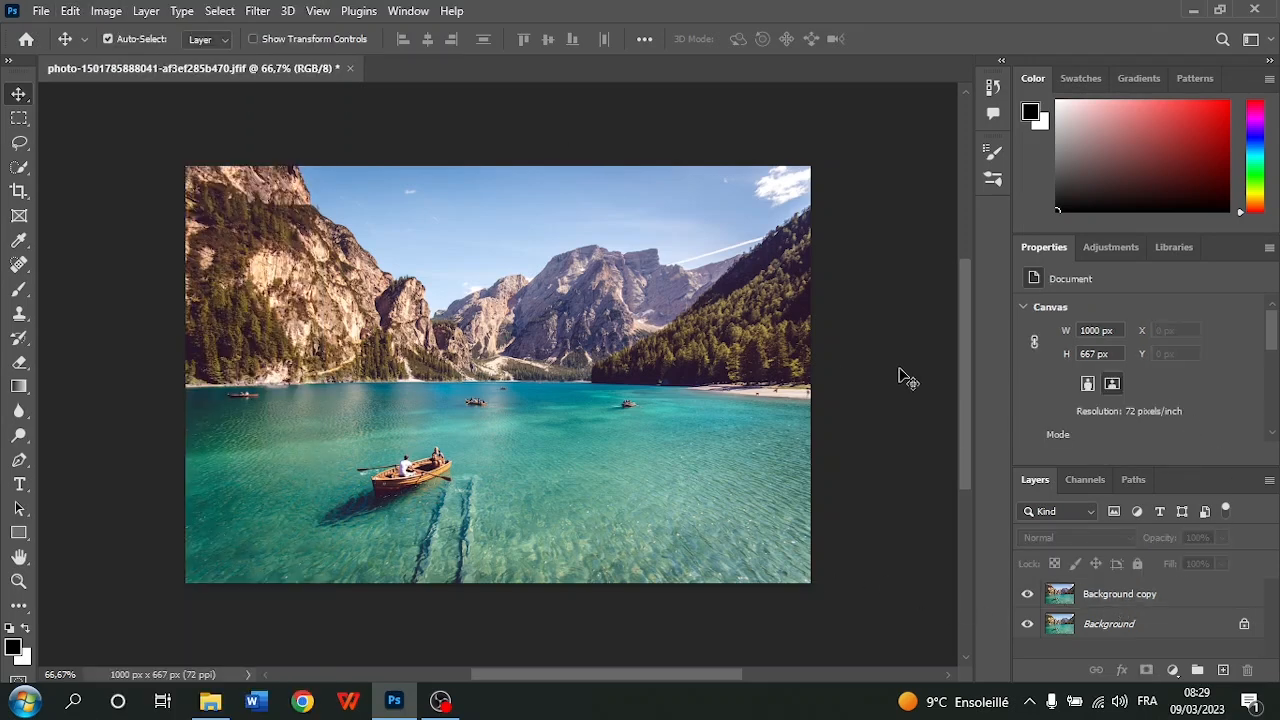
Add a Levels adjustment layer above Background copy and lower its white input level to brighten the highlights
{"action": "left_click", "coordinate": [1127, 252]}
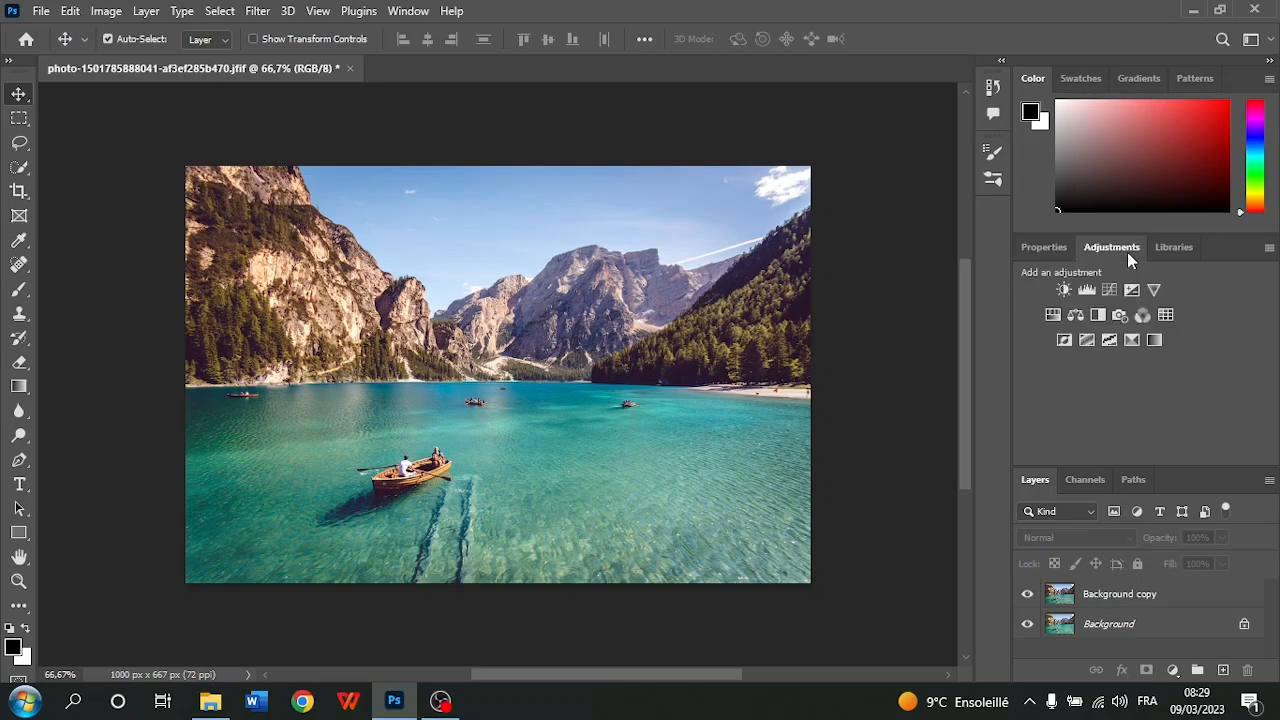
{"action": "left_click", "coordinate": [1088, 291]}
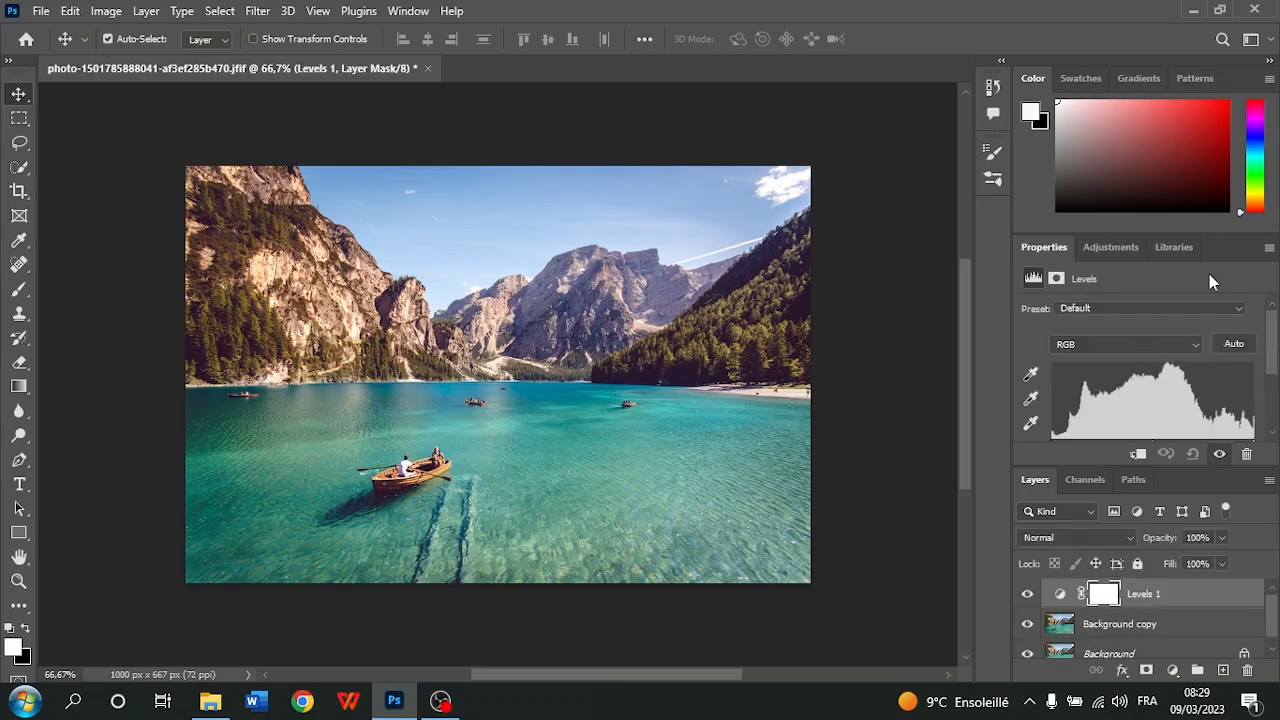
{"action": "scroll", "coordinate": [1051, 419], "scroll_direction": "down", "scroll_amount": 2}
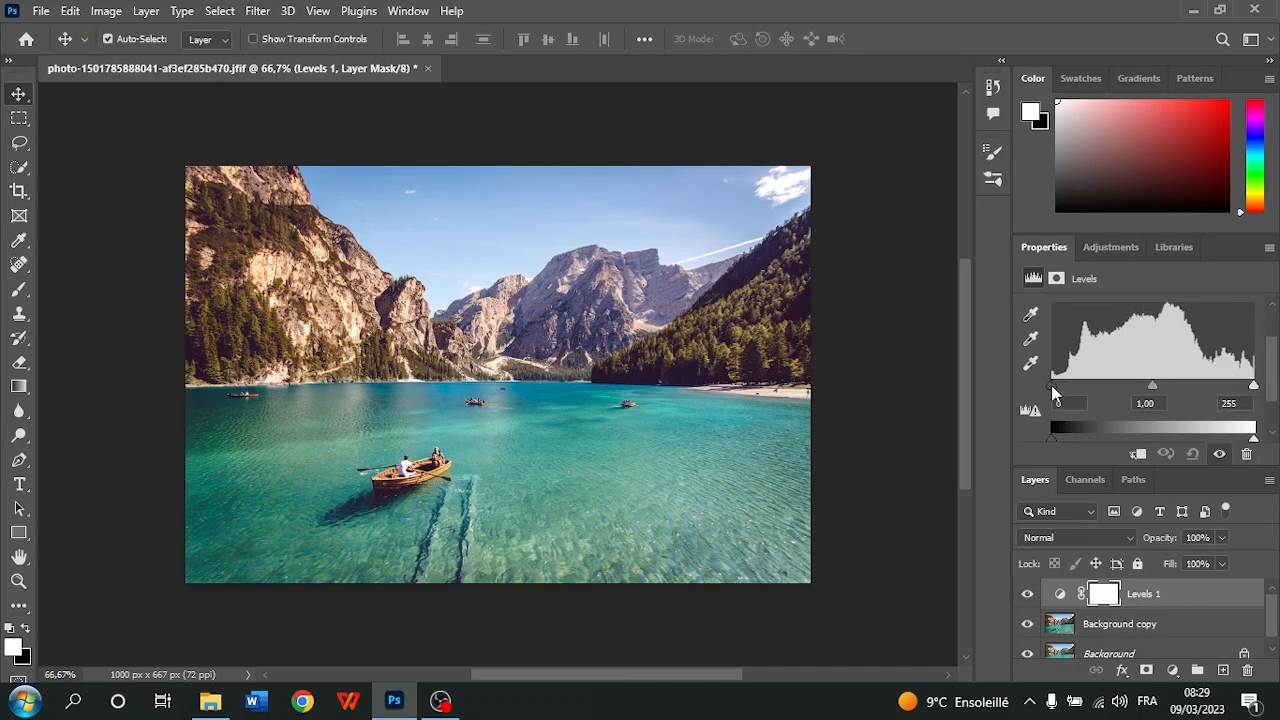
{"action": "mouse_move", "coordinate": [1254, 386]}
{"action": "left_mouse_down"}
{"action": "mouse_move", "coordinate": [1077, 391]}
{"action": "mouse_move", "coordinate": [1258, 388]}
{"action": "left_mouse_up"}
{"action": "left_click_drag", "start_coordinate": [1052, 393], "coordinate": [1008, 398]}
{"action": "left_click_drag", "start_coordinate": [1255, 387], "coordinate": [1233, 401]}
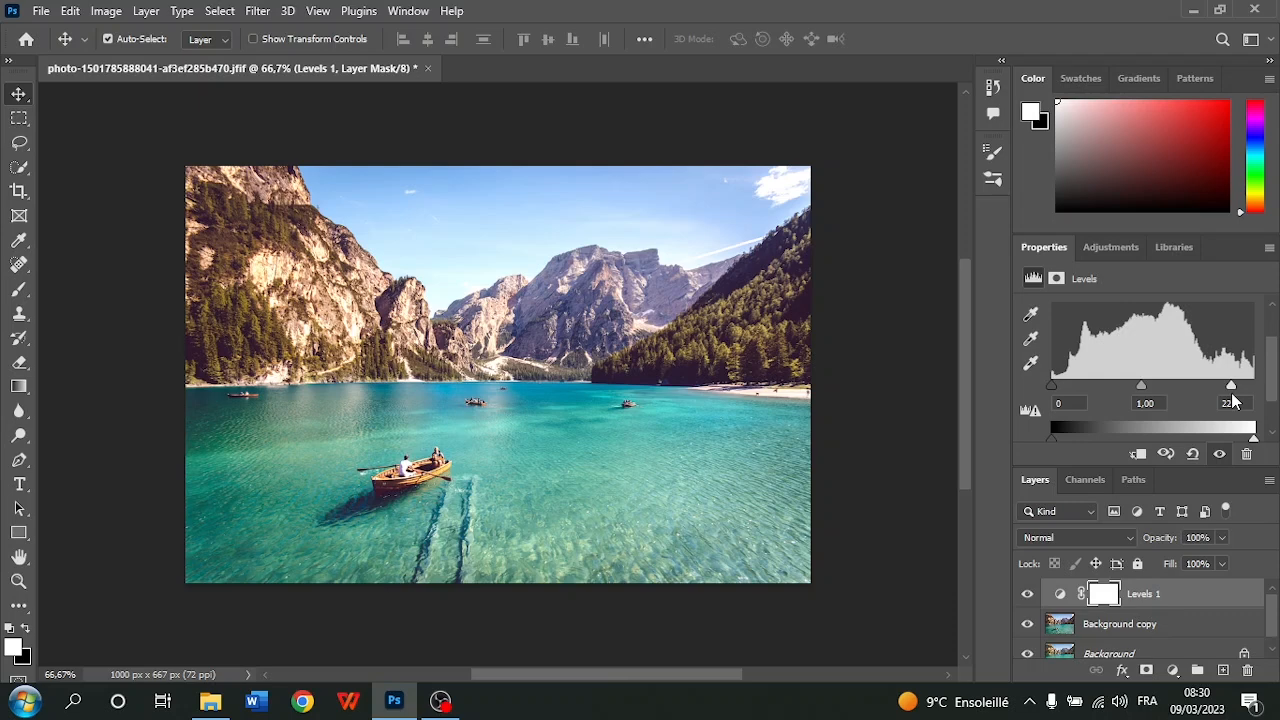
Set the Levels layer's black input level to 31 and its white input level to 221
{"action": "mouse_move", "coordinate": [1052, 388]}
{"action": "left_mouse_down"}
{"action": "mouse_move", "coordinate": [1081, 390]}
{"action": "mouse_move", "coordinate": [1040, 392]}
{"action": "left_mouse_up"}
{"action": "mouse_move", "coordinate": [1052, 392]}
{"action": "left_mouse_down"}
{"action": "mouse_move", "coordinate": [1092, 384]}
{"action": "mouse_move", "coordinate": [1076, 386]}
{"action": "left_mouse_up"}
{"action": "left_click_drag", "start_coordinate": [1231, 387], "coordinate": [1228, 393]}
Try brightening the Levels layer's midtones and reset the midtone input level to 1
{"action": "left_click_drag", "start_coordinate": [1145, 393], "coordinate": [1098, 404]}
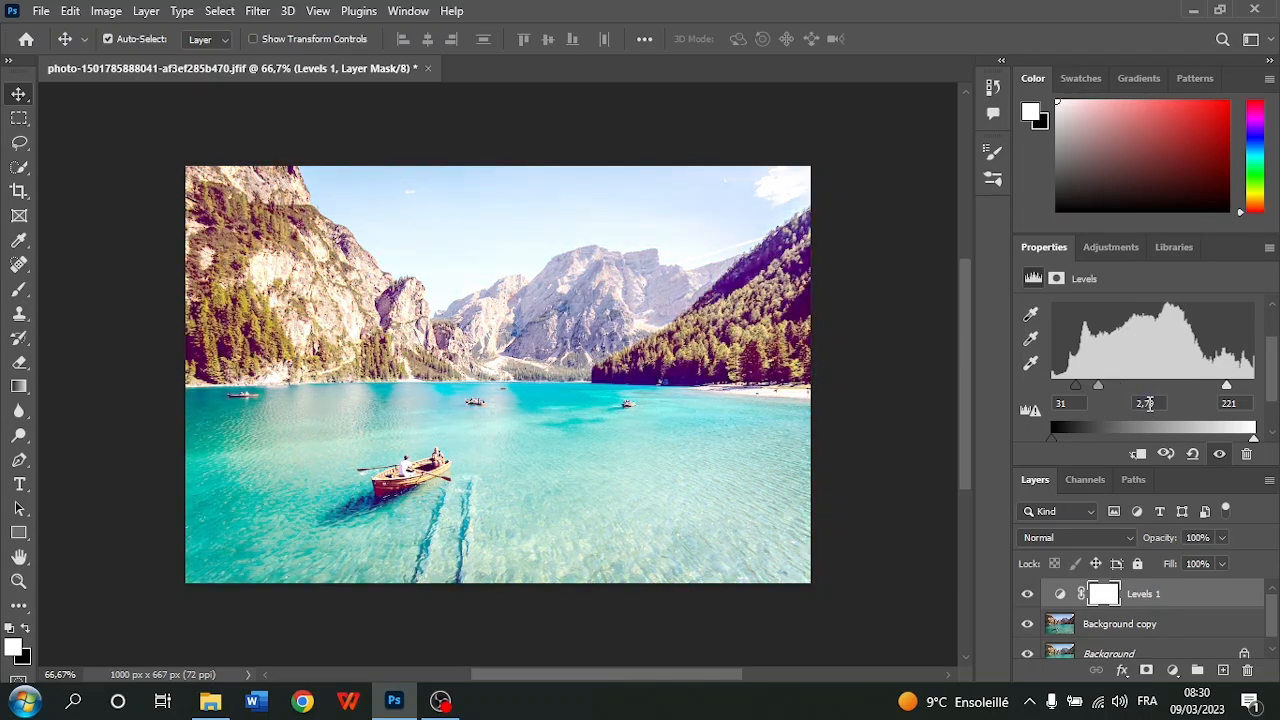
{"action": "double_click", "coordinate": [1146, 403]}
{"action": "type", "text": "1"}
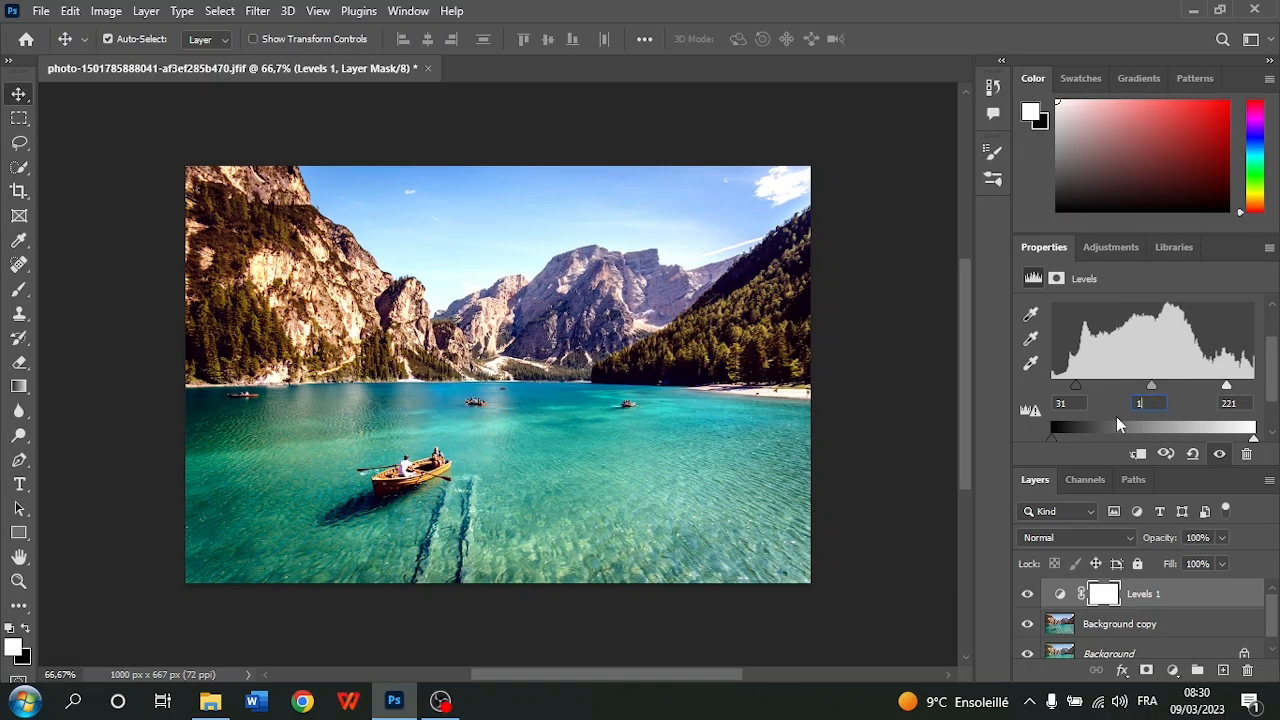
{"action": "scroll", "coordinate": [1117, 418], "scroll_direction": "down", "scroll_amount": 2}
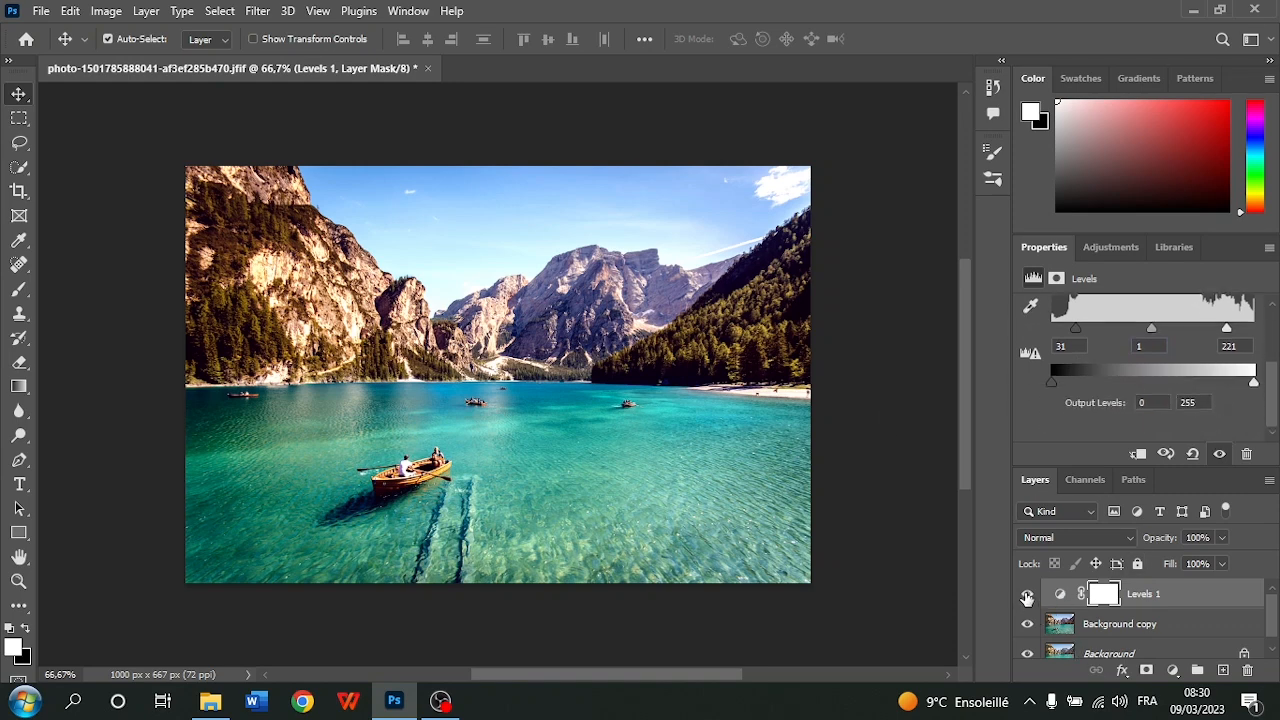
Toggle the Levels adjustment layer's visibility to compare the photo with and without it
{"action": "left_click", "coordinate": [1027, 596]}
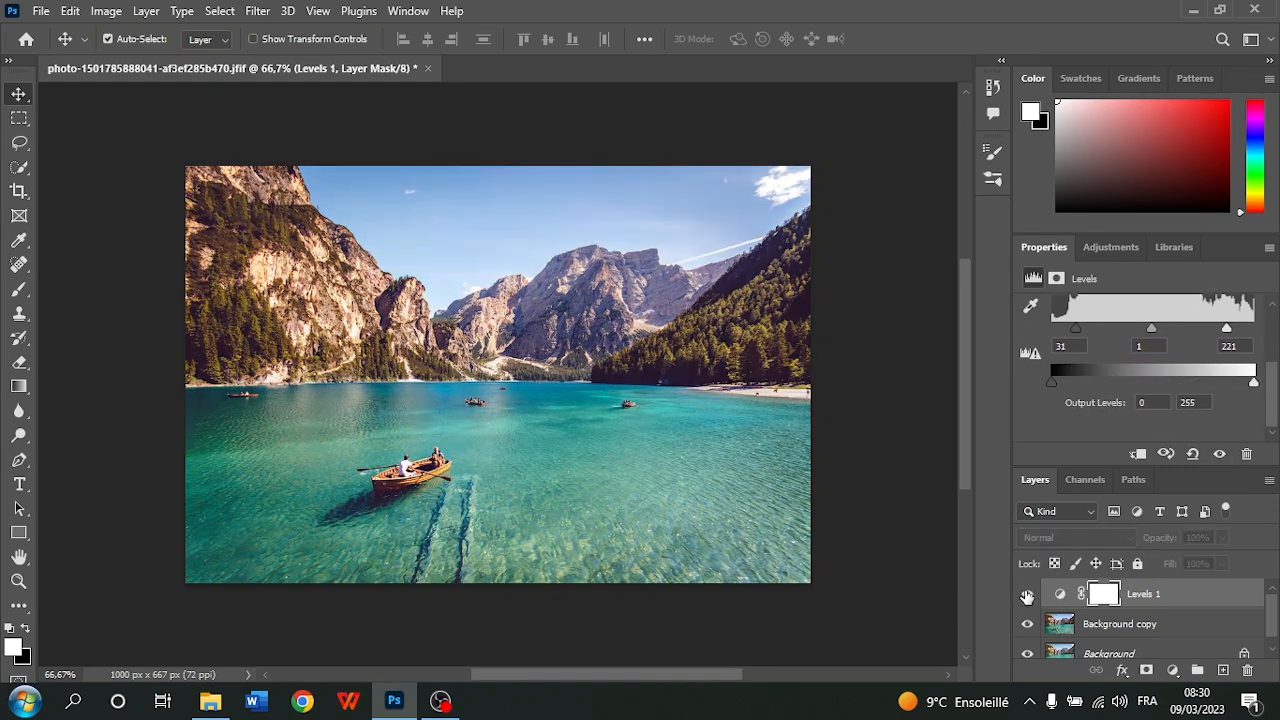
{"action": "left_click", "coordinate": [1027, 596]}
{"action": "left_click", "coordinate": [1027, 596]}
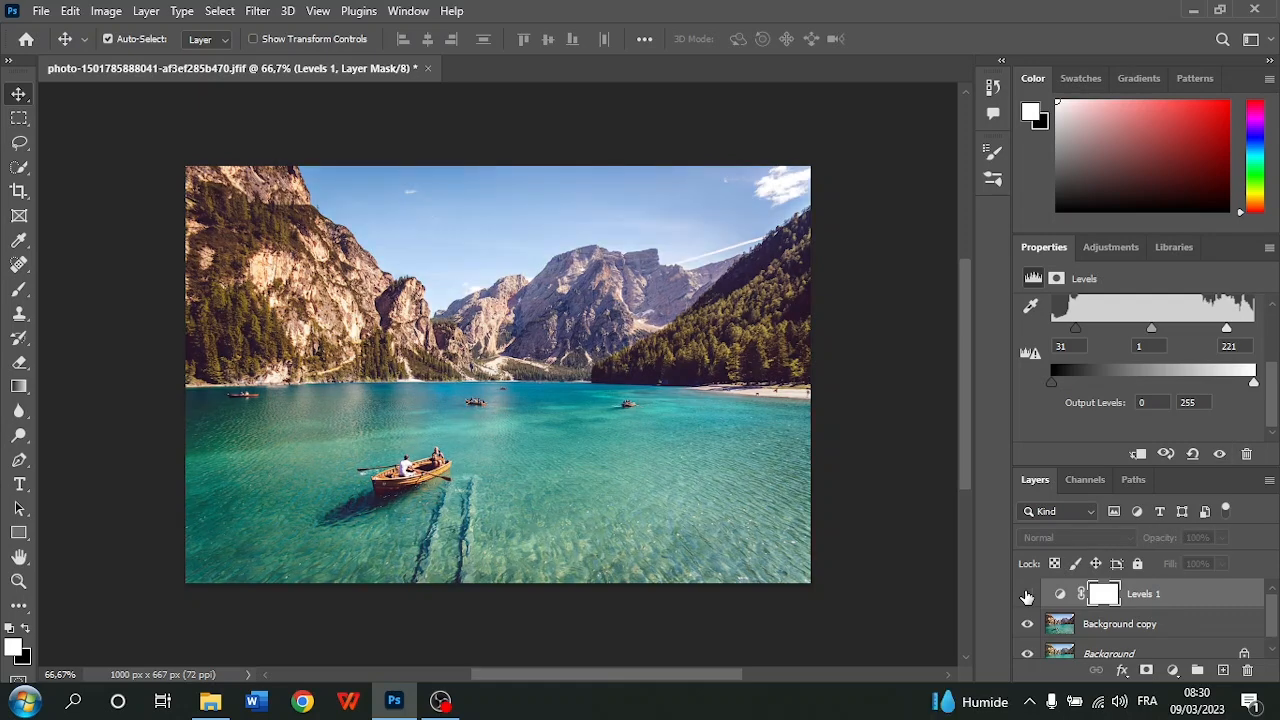
{"action": "left_click", "coordinate": [1027, 596]}
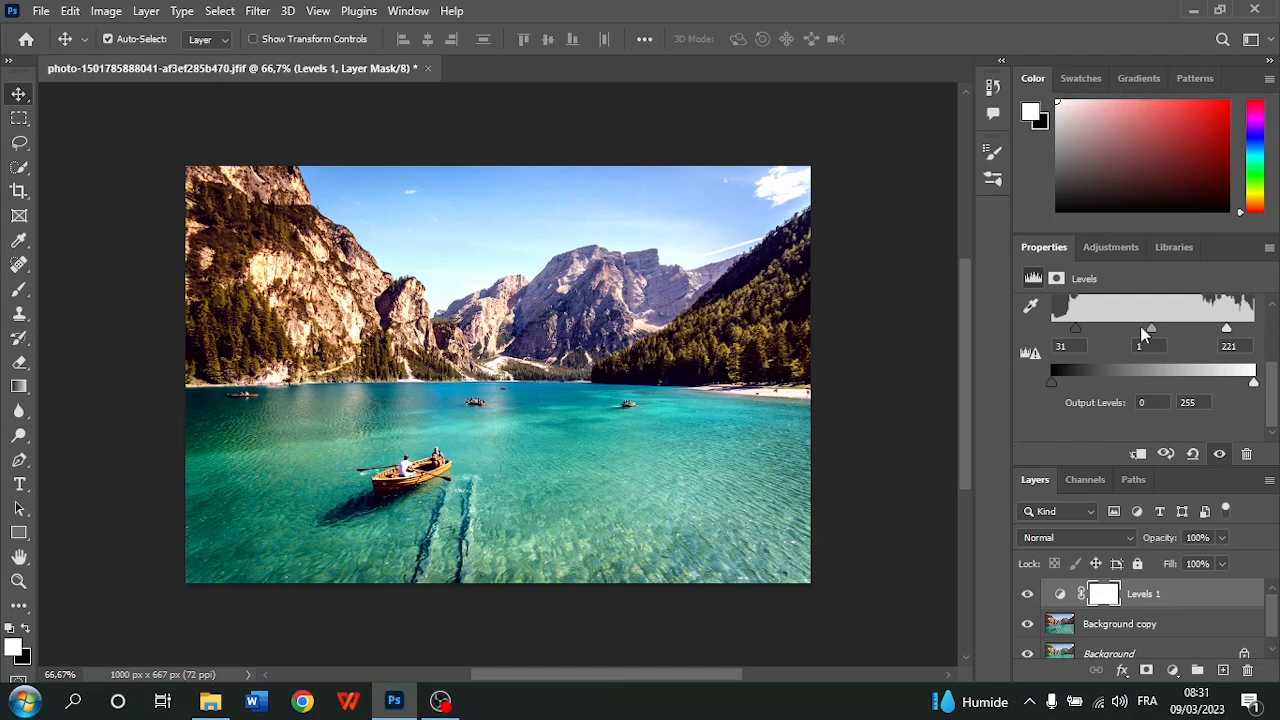
Add a Vibrance adjustment layer above Levels 1 and set its vibrance to +100
{"action": "left_click", "coordinate": [1112, 248]}
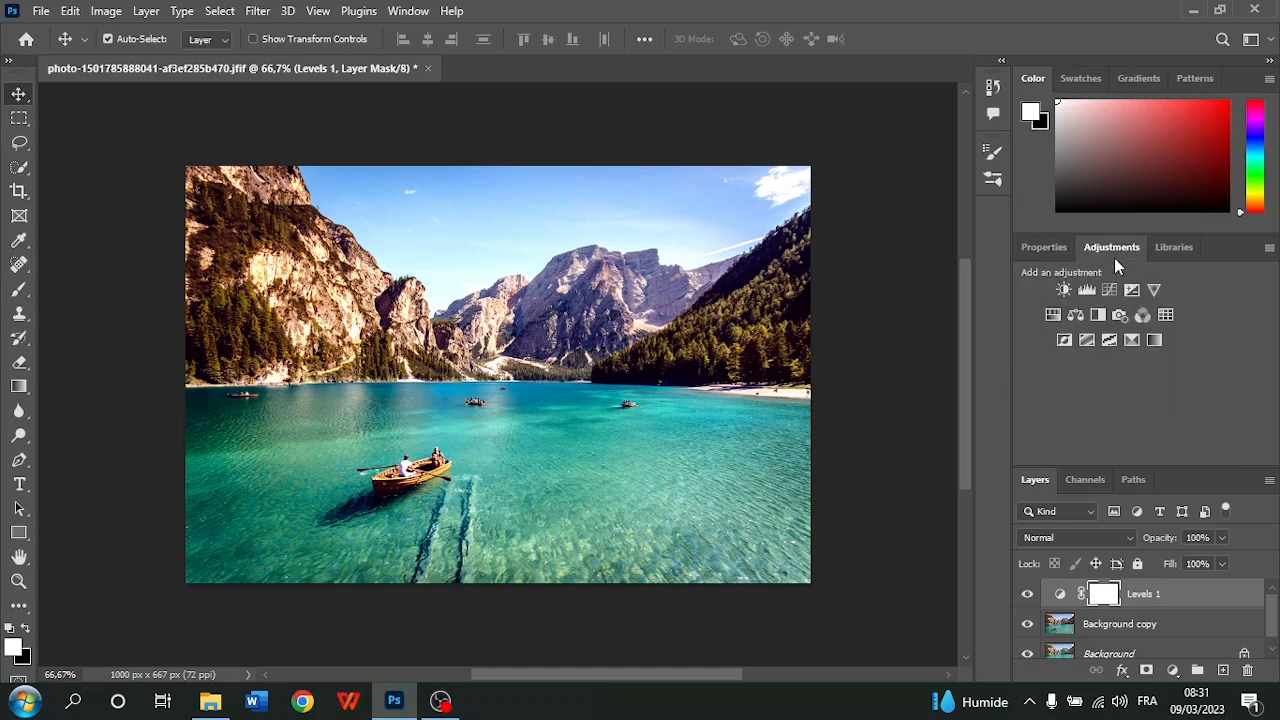
{"action": "left_click", "coordinate": [1152, 290]}
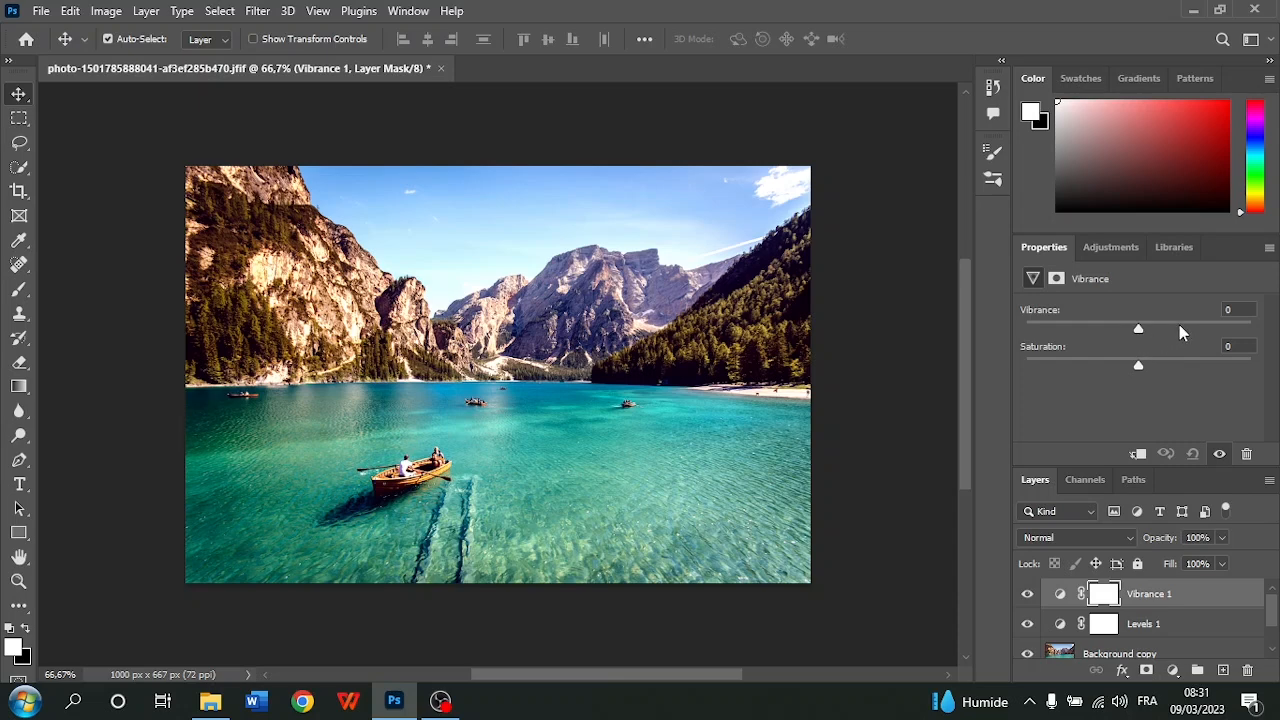
{"action": "left_click_drag", "start_coordinate": [1148, 331], "coordinate": [1275, 350]}
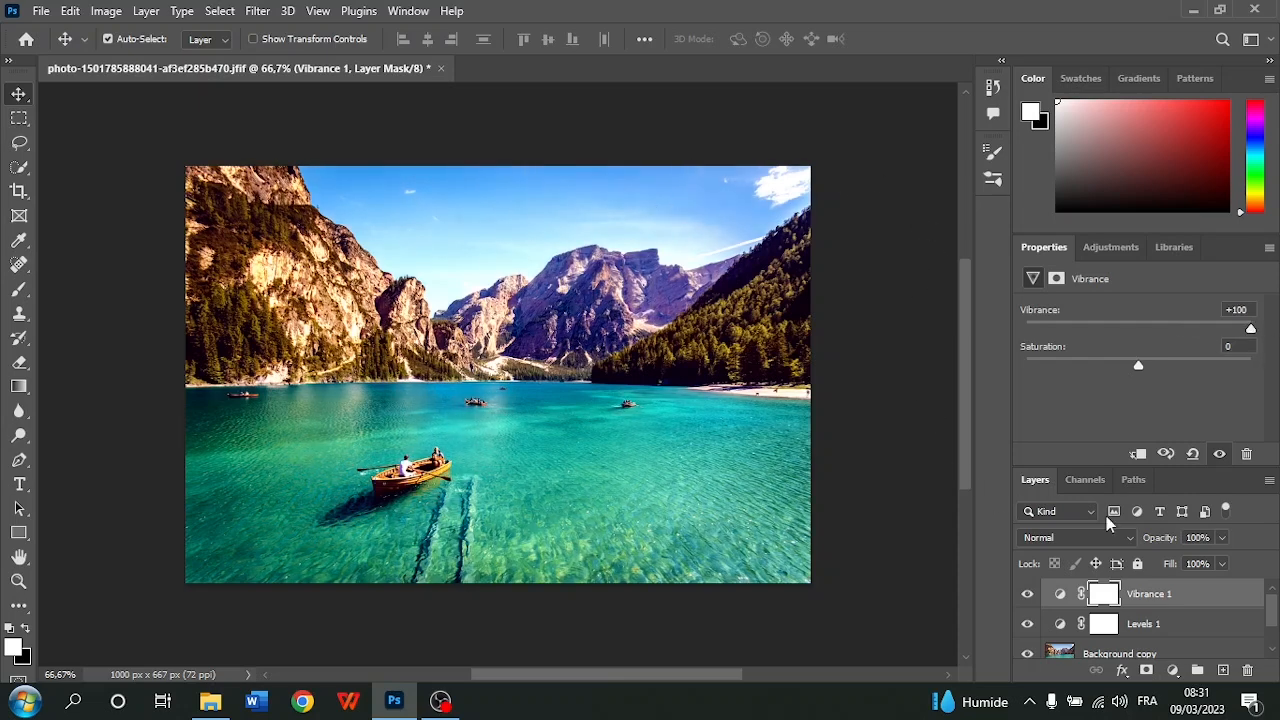
Hide and show the Vibrance layer repeatedly to compare the photo's colours before and after
{"action": "left_click", "coordinate": [1027, 596]}
{"action": "left_click", "coordinate": [1027, 596]}
{"action": "left_click", "coordinate": [1027, 594]}
{"action": "left_click", "coordinate": [1027, 594]}
{"action": "left_click", "coordinate": [1027, 596]}
{"action": "left_click", "coordinate": [1027, 595]}
{"action": "left_click", "coordinate": [1027, 595]}
{"action": "left_click", "coordinate": [1027, 595]}
{"action": "left_click", "coordinate": [1027, 595]}
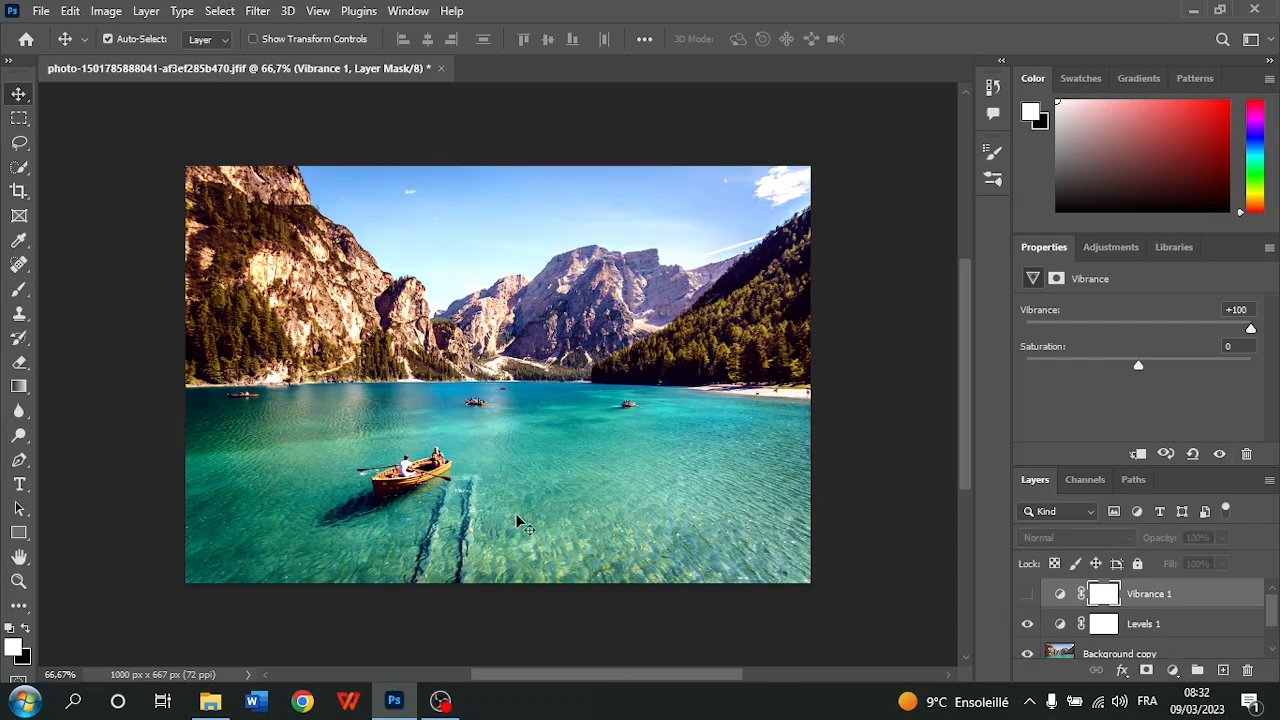
{"action": "left_click", "coordinate": [1027, 595]}
{"action": "left_click", "coordinate": [1027, 596]}
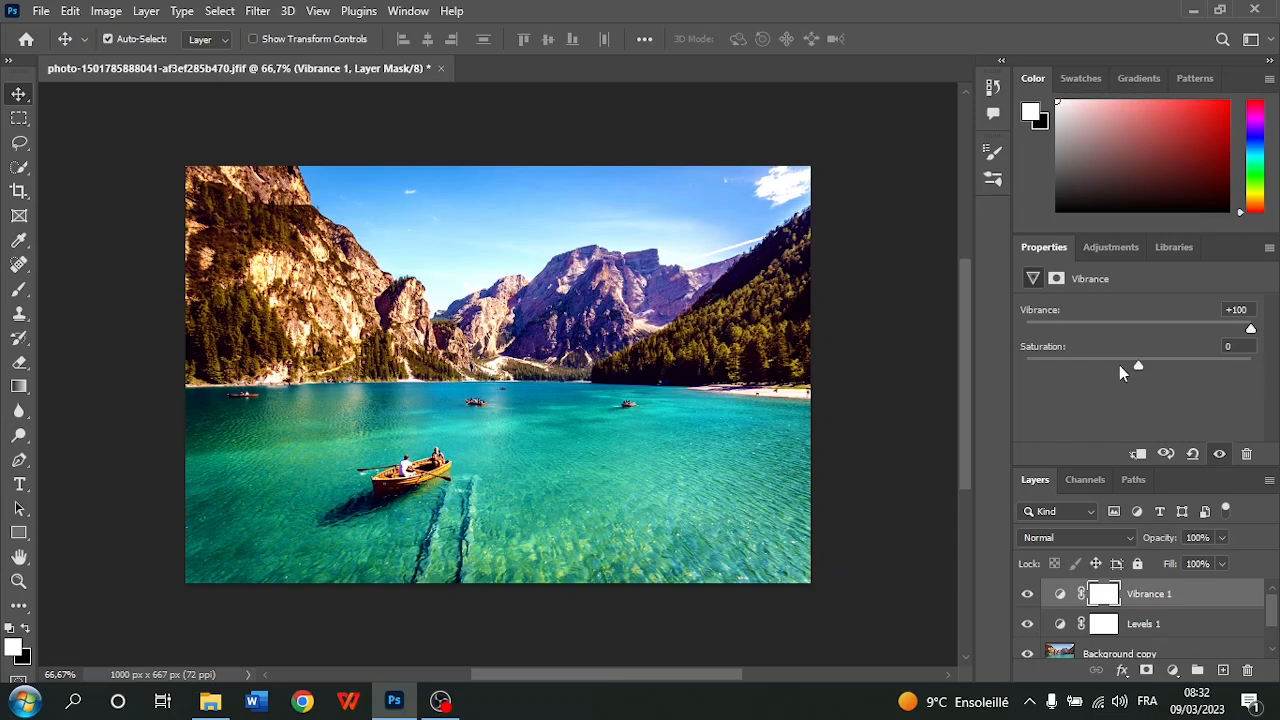
Try lowering the Vibrance layer's saturation to -14 and reset it to 0
{"action": "mouse_move", "coordinate": [1138, 367]}
{"action": "left_mouse_down"}
{"action": "mouse_move", "coordinate": [1105, 386]}
{"action": "mouse_move", "coordinate": [1099, 375]}
{"action": "mouse_move", "coordinate": [1052, 380]}
{"action": "mouse_move", "coordinate": [1230, 366]}
{"action": "mouse_move", "coordinate": [1122, 366]}
{"action": "left_mouse_up"}
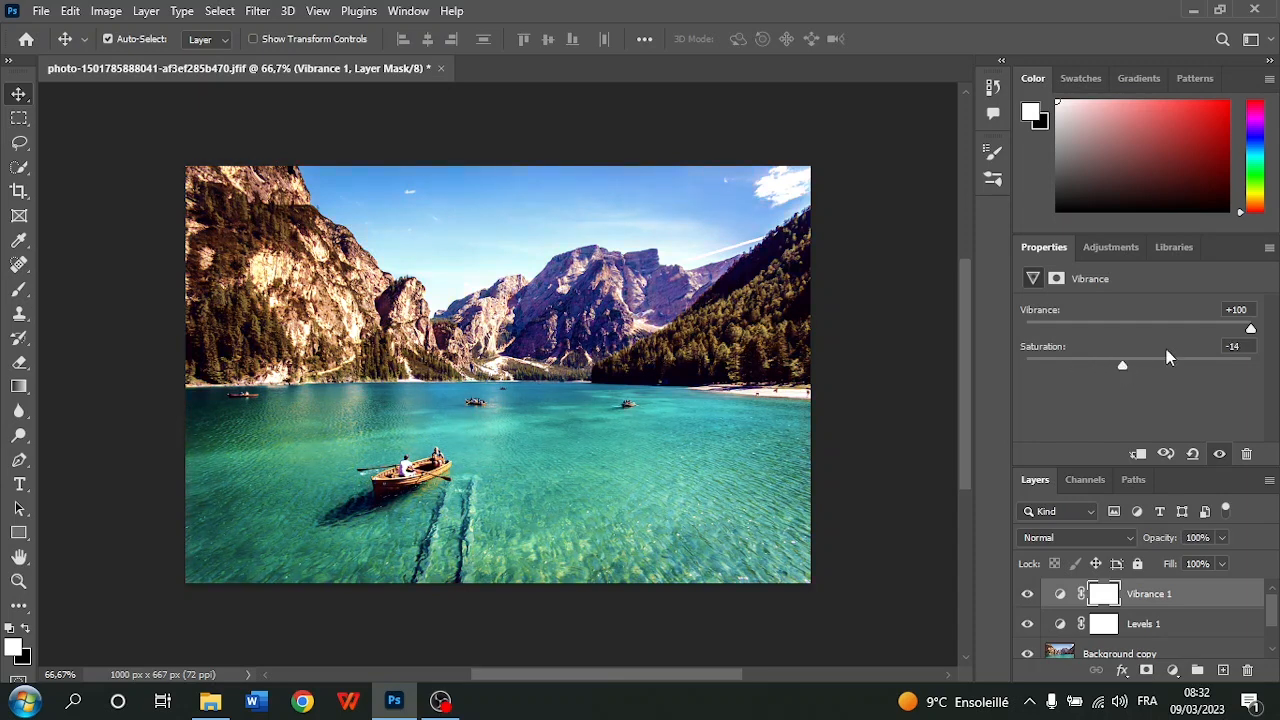
{"action": "left_click", "coordinate": [1226, 347]}
{"action": "type", "text": "0"}
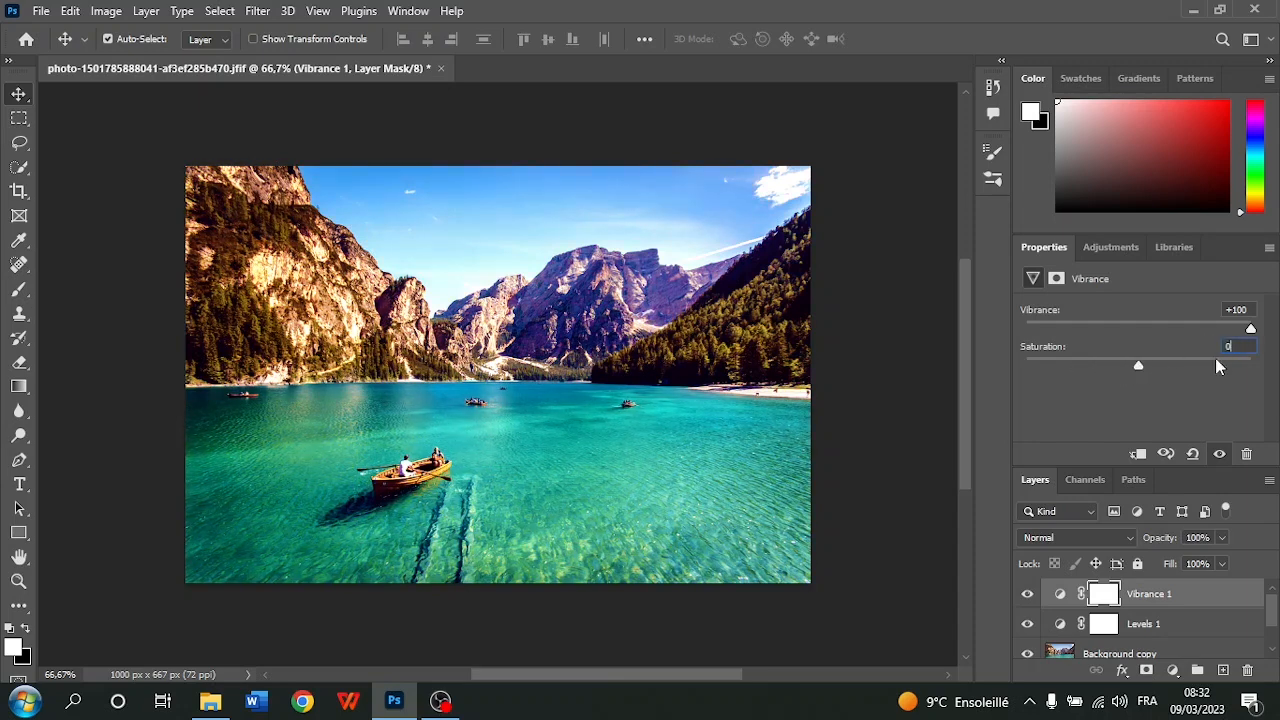
Add a Color Balance adjustment layer above Vibrance 1, try a midtone cyan–red value of -100 and undo that shift
{"action": "left_click", "coordinate": [1105, 248]}
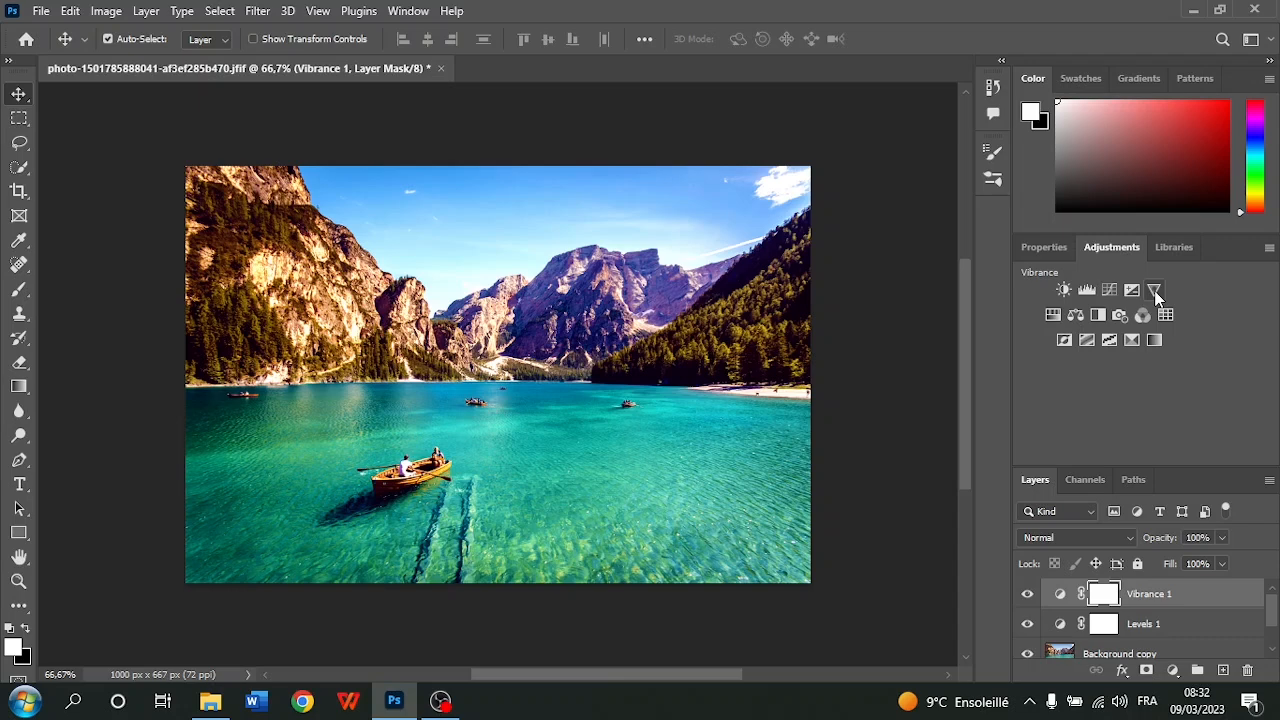
{"action": "left_click", "coordinate": [1076, 316]}
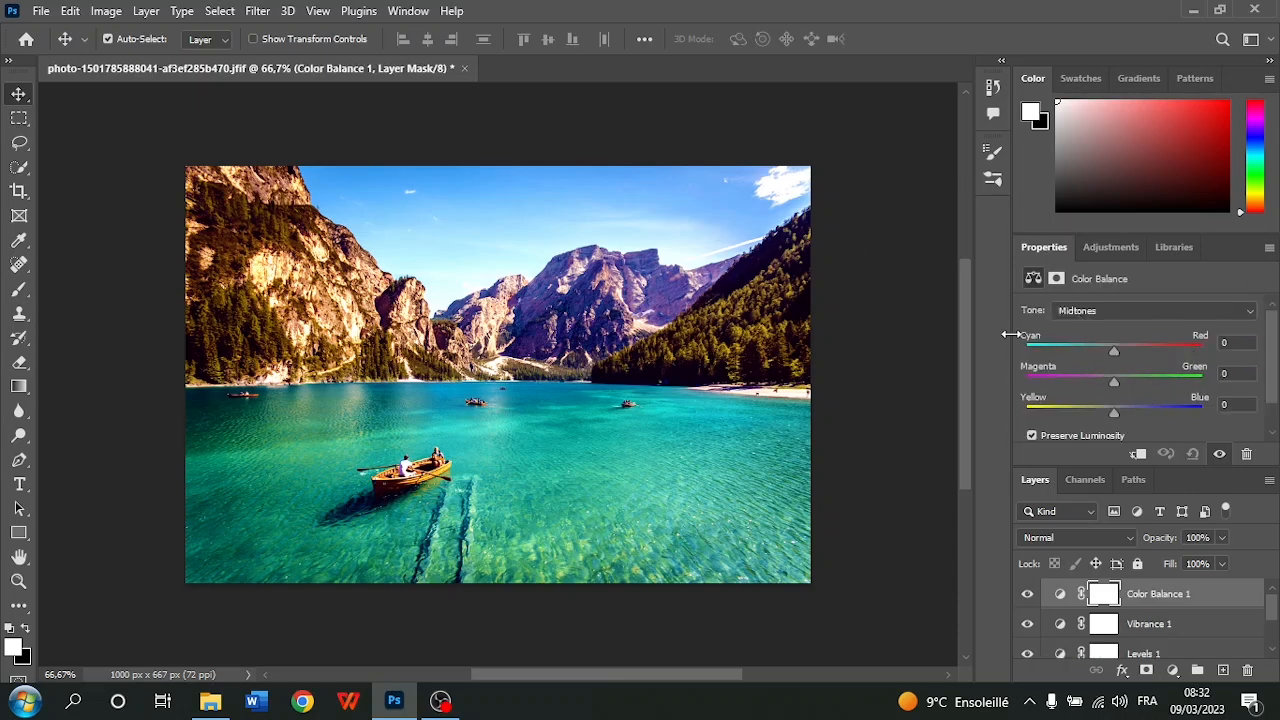
{"action": "left_click_drag", "start_coordinate": [1117, 351], "coordinate": [978, 366]}
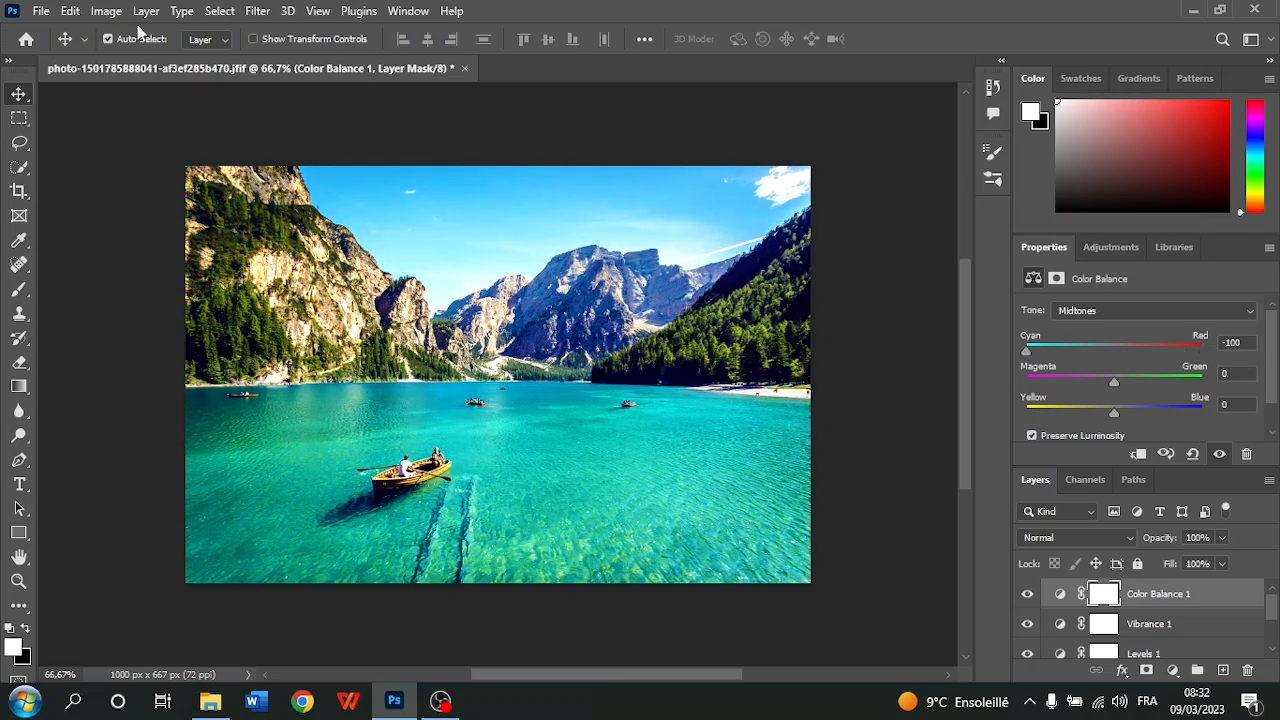
{"action": "left_click", "coordinate": [70, 11]}
{"action": "left_click", "coordinate": [94, 33]}
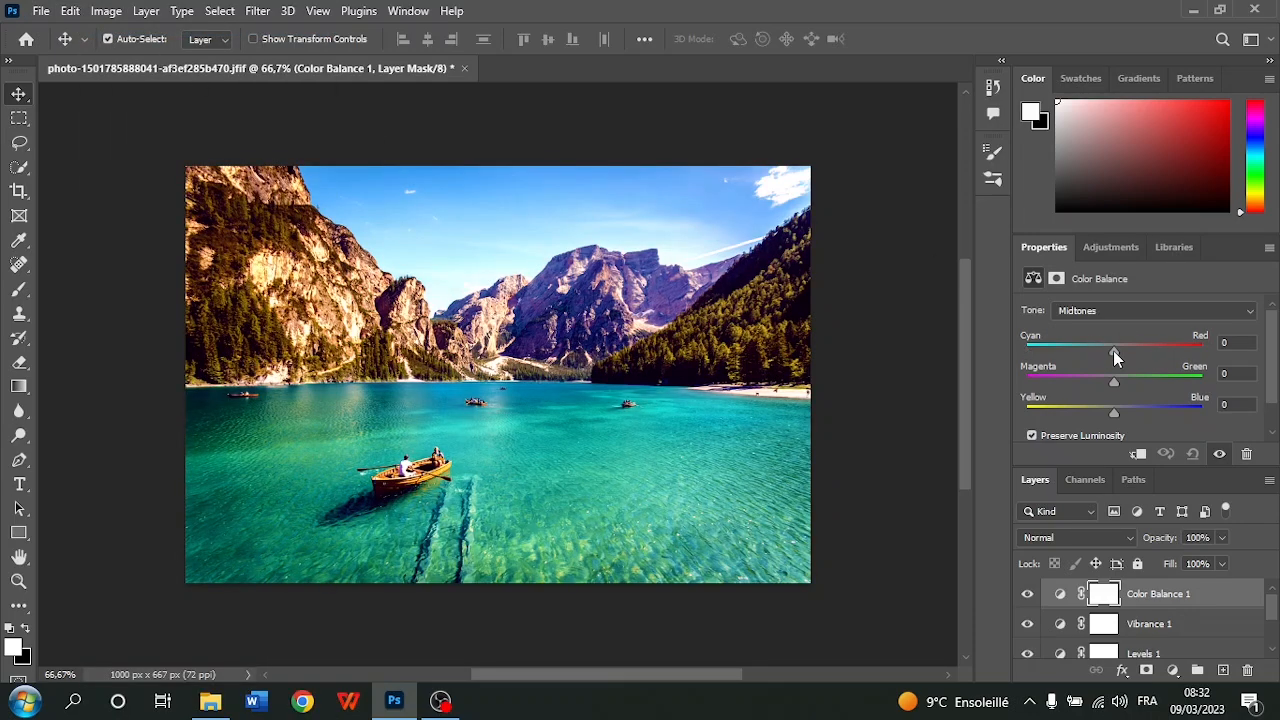
Set the Color Balance midtones to -25 cyan–red and +25 magenta–green, and compare the photo with the layer hidden and shown
{"action": "left_click", "coordinate": [1113, 350]}
{"action": "mouse_move", "coordinate": [1114, 352]}
{"action": "left_mouse_down"}
{"action": "mouse_move", "coordinate": [1085, 355]}
{"action": "mouse_move", "coordinate": [1097, 353]}
{"action": "left_mouse_up"}
{"action": "mouse_move", "coordinate": [1097, 353]}
{"action": "left_mouse_down"}
{"action": "mouse_move", "coordinate": [1042, 350]}
{"action": "mouse_move", "coordinate": [1111, 351]}
{"action": "left_mouse_up"}
{"action": "left_click", "coordinate": [1027, 595]}
{"action": "left_click", "coordinate": [1027, 595]}
{"action": "left_click_drag", "start_coordinate": [1110, 352], "coordinate": [1092, 357]}
{"action": "mouse_move", "coordinate": [1116, 388]}
{"action": "left_mouse_down"}
{"action": "mouse_move", "coordinate": [1154, 382]}
{"action": "mouse_move", "coordinate": [1135, 386]}
{"action": "left_mouse_up"}
{"action": "left_click", "coordinate": [1028, 596]}
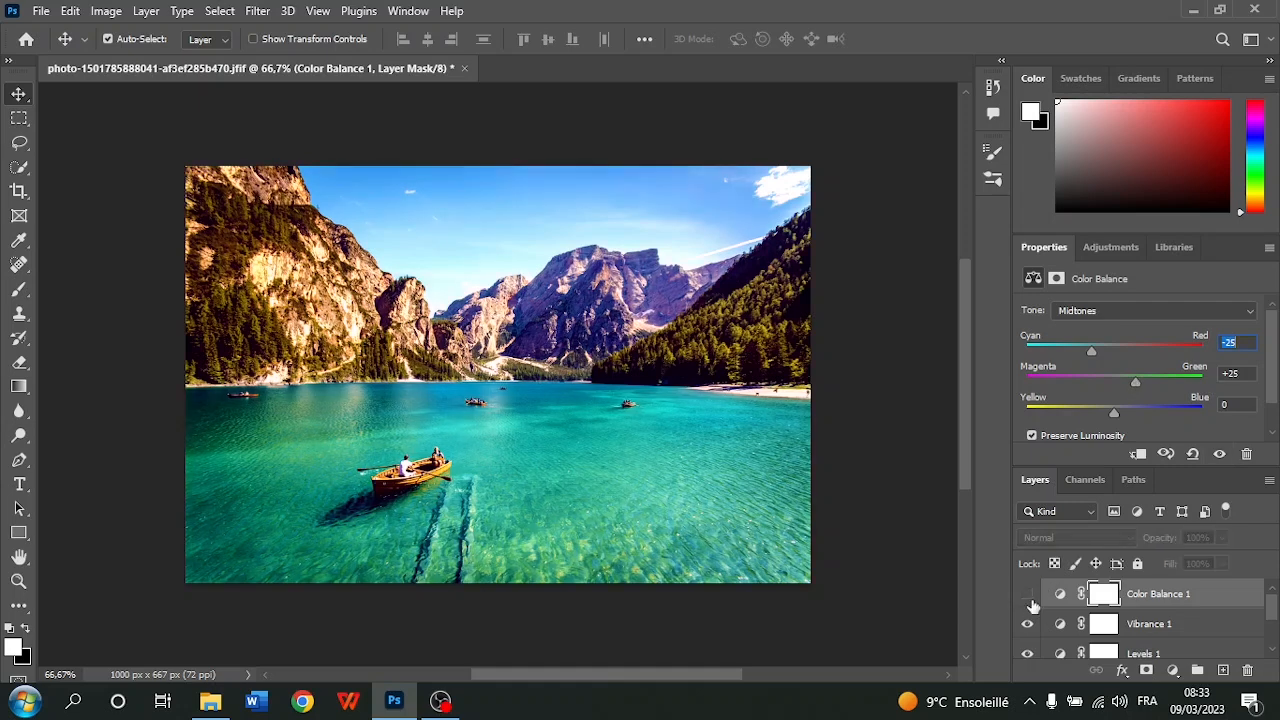
{"action": "left_click", "coordinate": [1028, 596]}
{"action": "left_click", "coordinate": [1029, 598]}
{"action": "left_click", "coordinate": [1029, 598]}
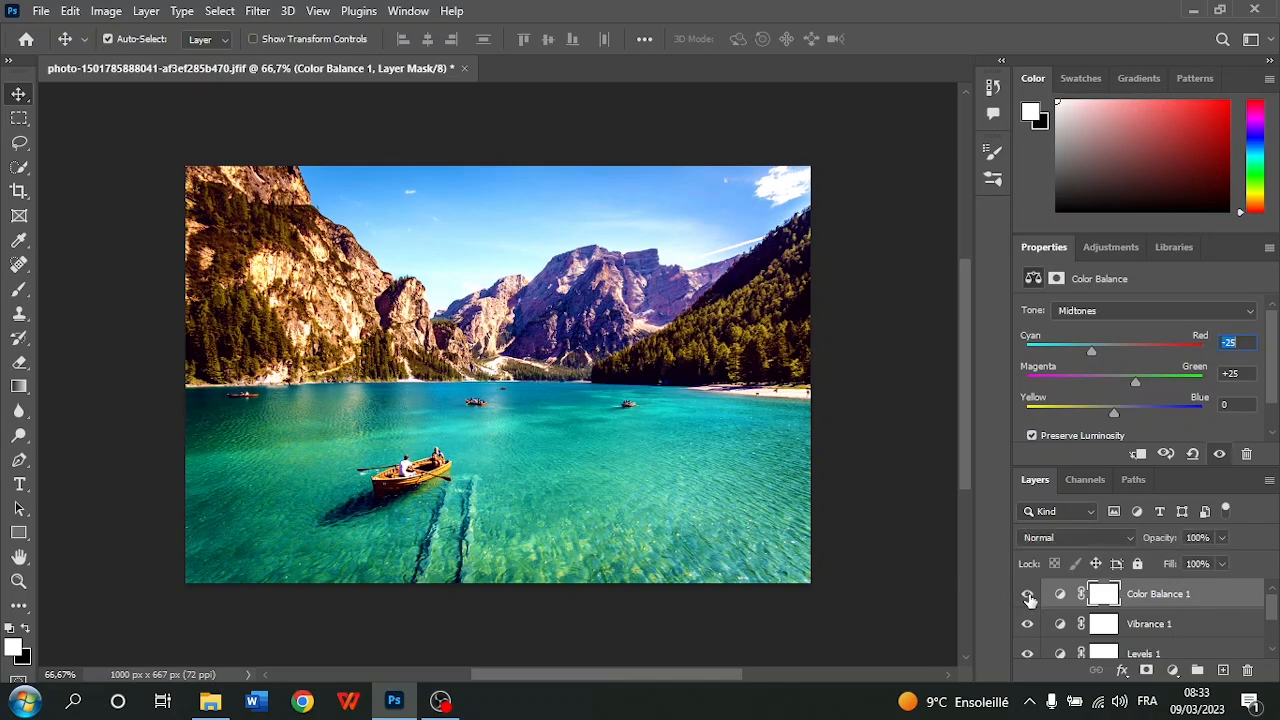
Adjust the Color Balance midtones to -17 cyan–red and +11 magenta–green and compare with the layer hidden
{"action": "left_click_drag", "start_coordinate": [1090, 354], "coordinate": [1100, 353]}
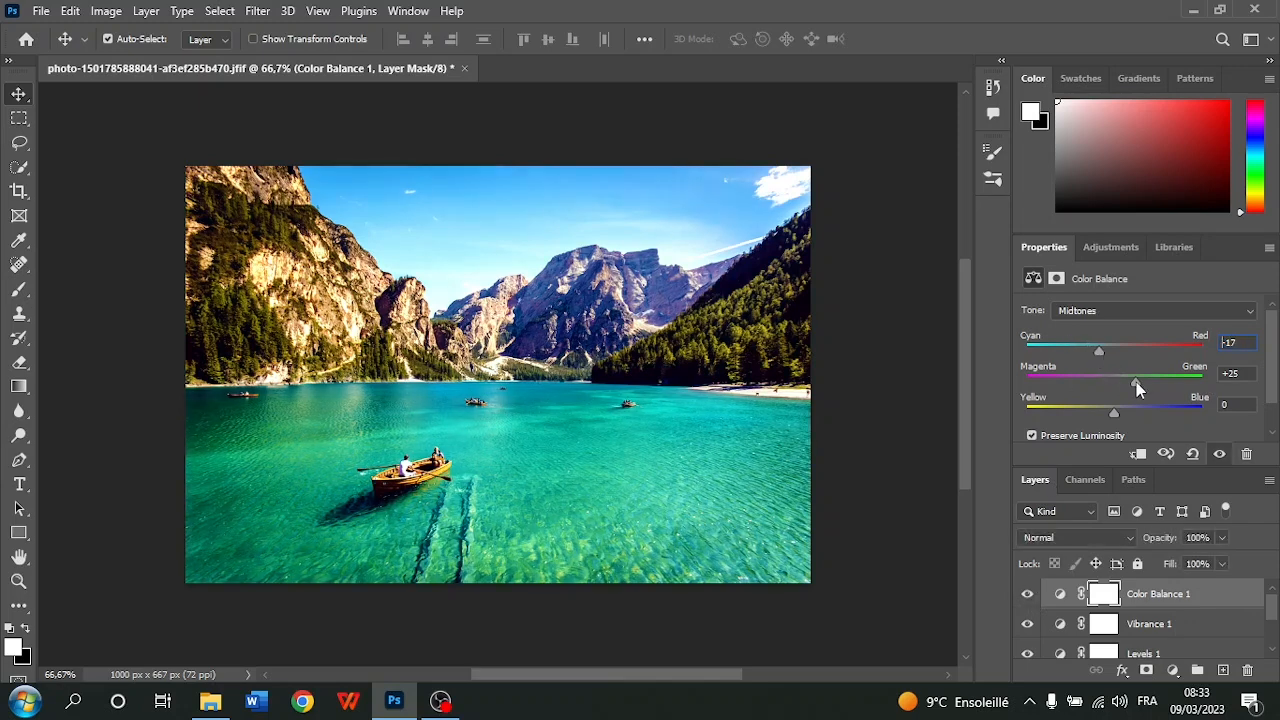
{"action": "left_click_drag", "start_coordinate": [1137, 389], "coordinate": [1123, 388]}
{"action": "left_click", "coordinate": [1027, 593]}
{"action": "left_click", "coordinate": [1027, 593]}
{"action": "left_click", "coordinate": [1027, 594]}
{"action": "left_click", "coordinate": [1027, 594]}
Try shifting the Color Balance midtones towards blue and fully towards yellow, and reset the yellow–blue value to 0
{"action": "scroll", "coordinate": [1145, 421], "scroll_direction": "down", "scroll_amount": 1}
{"action": "left_click", "coordinate": [1113, 381]}
{"action": "left_click_drag", "start_coordinate": [1113, 380], "coordinate": [1188, 378]}
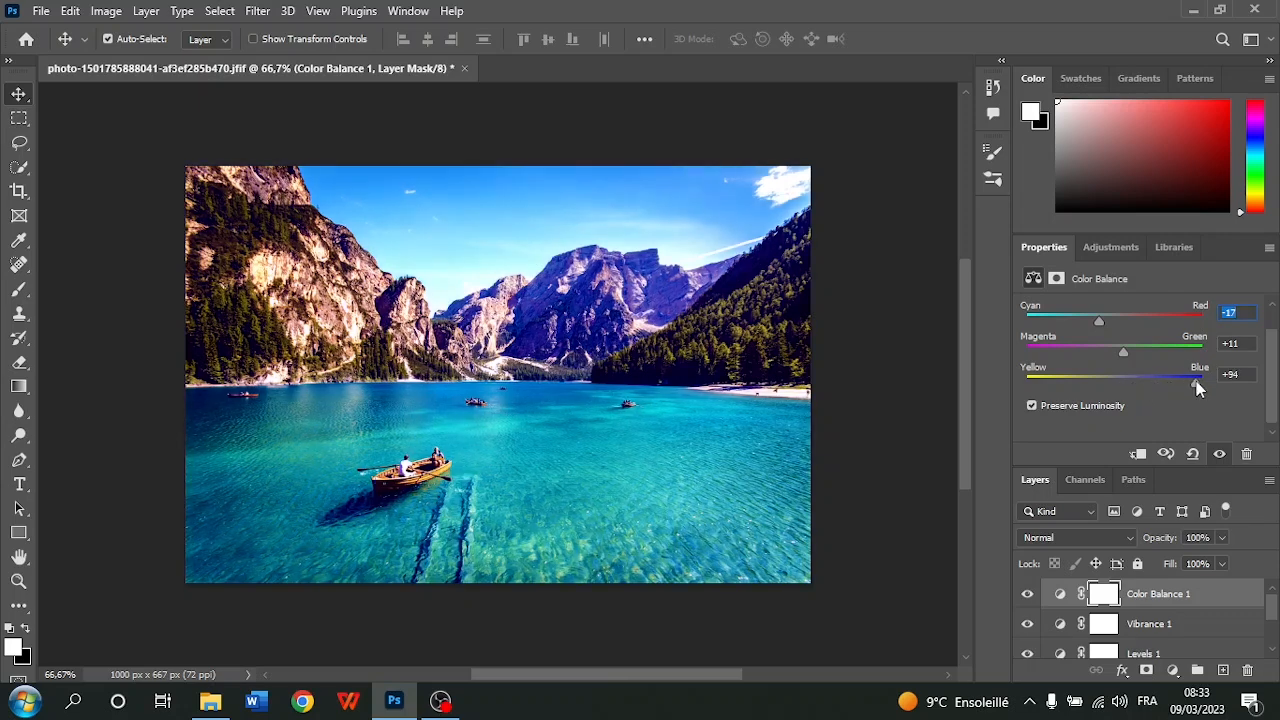
{"action": "left_click_drag", "start_coordinate": [1194, 383], "coordinate": [1022, 368]}
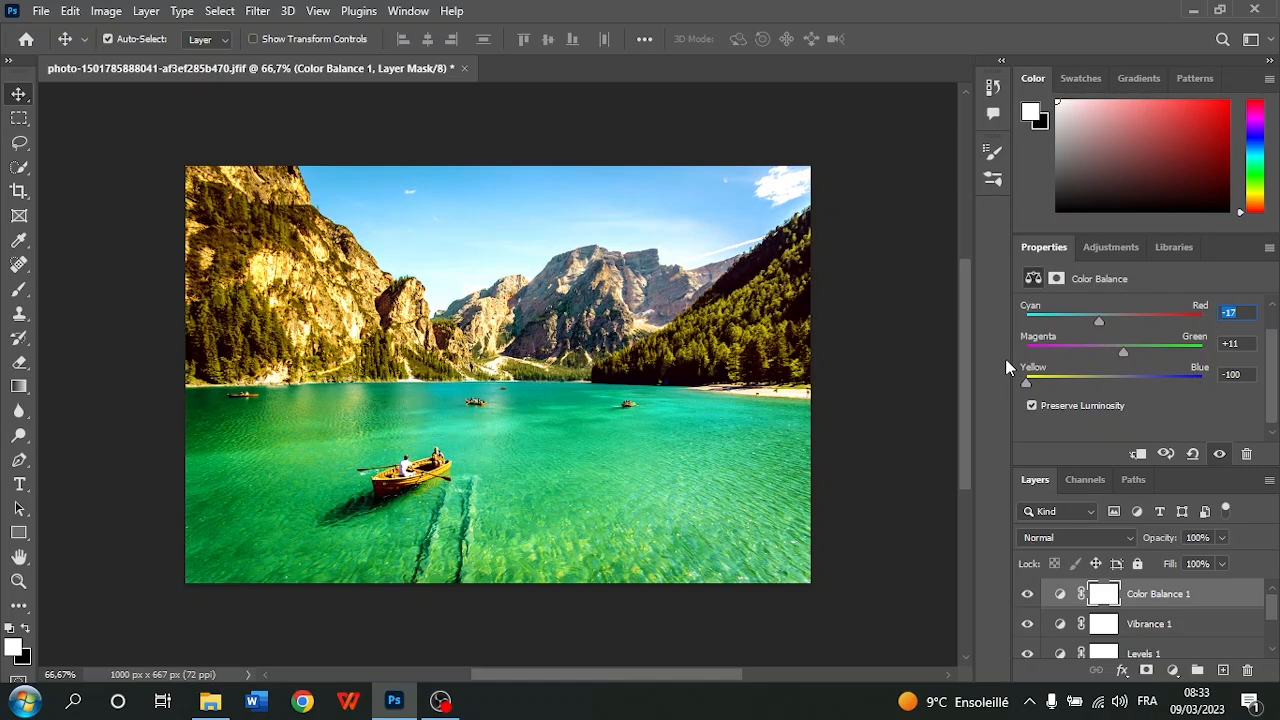
{"action": "left_click", "coordinate": [1232, 373]}
{"action": "type", "text": "-1"}
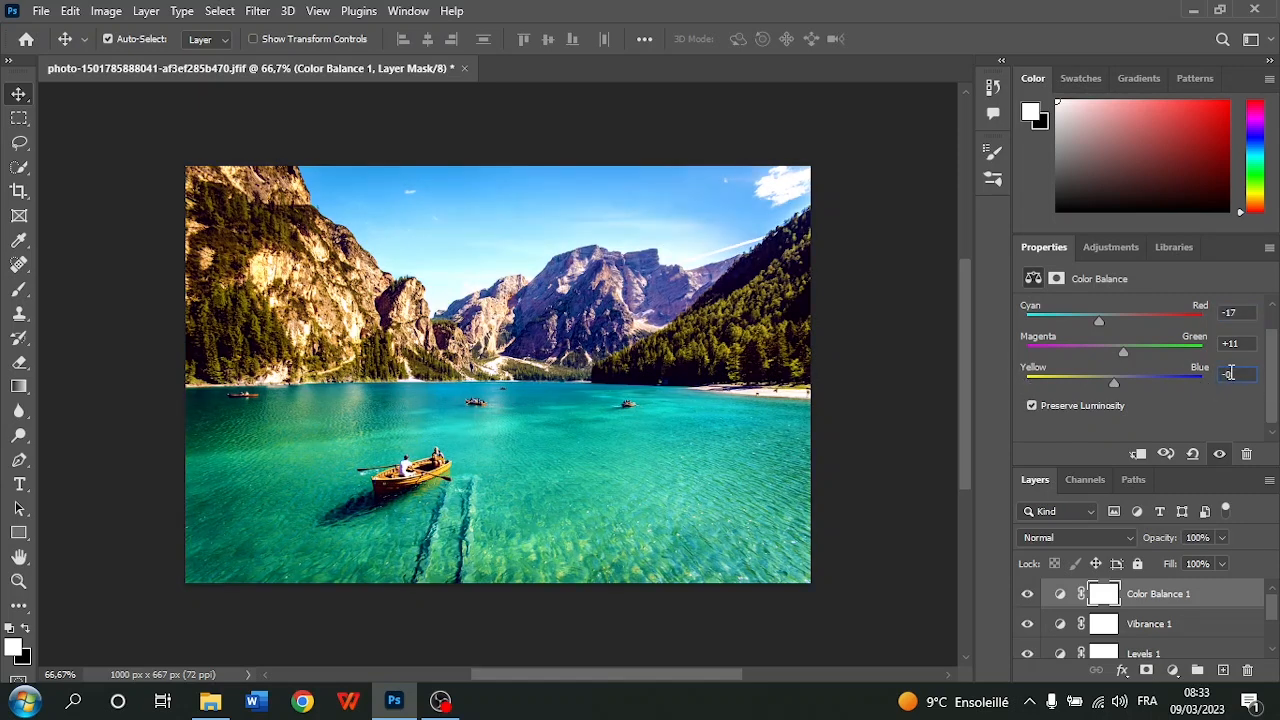
{"action": "left_click_drag", "start_coordinate": [1117, 384], "coordinate": [1144, 386]}
{"action": "type", "text": "0"}
{"action": "scroll", "coordinate": [1197, 377], "scroll_direction": "up", "scroll_amount": 1}
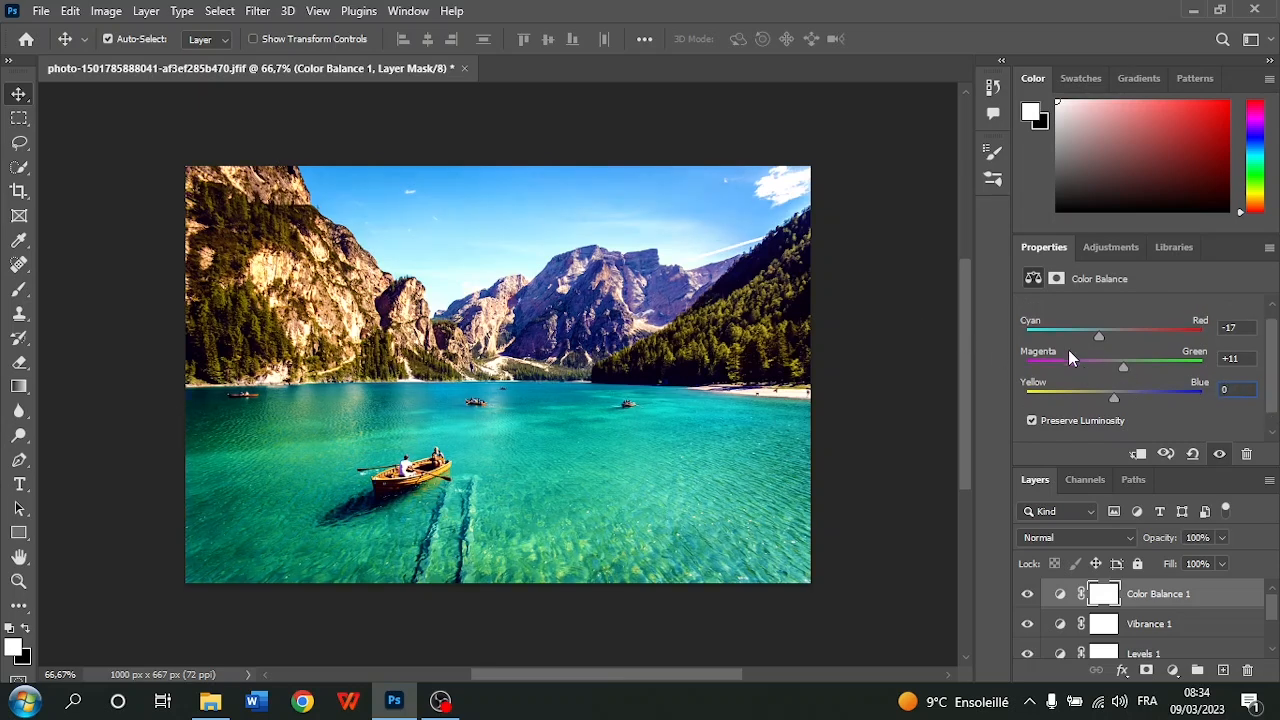
Try Color Balance midtone values of -13 cyan–red and +26 magenta–green and compare the photo with and without the layer
{"action": "left_click_drag", "start_coordinate": [1098, 337], "coordinate": [1121, 372]}
{"action": "left_click", "coordinate": [1025, 596]}
{"action": "left_click", "coordinate": [1026, 596]}
{"action": "left_click_drag", "start_coordinate": [1120, 368], "coordinate": [1126, 374]}
{"action": "left_click_drag", "start_coordinate": [1125, 367], "coordinate": [1207, 363]}
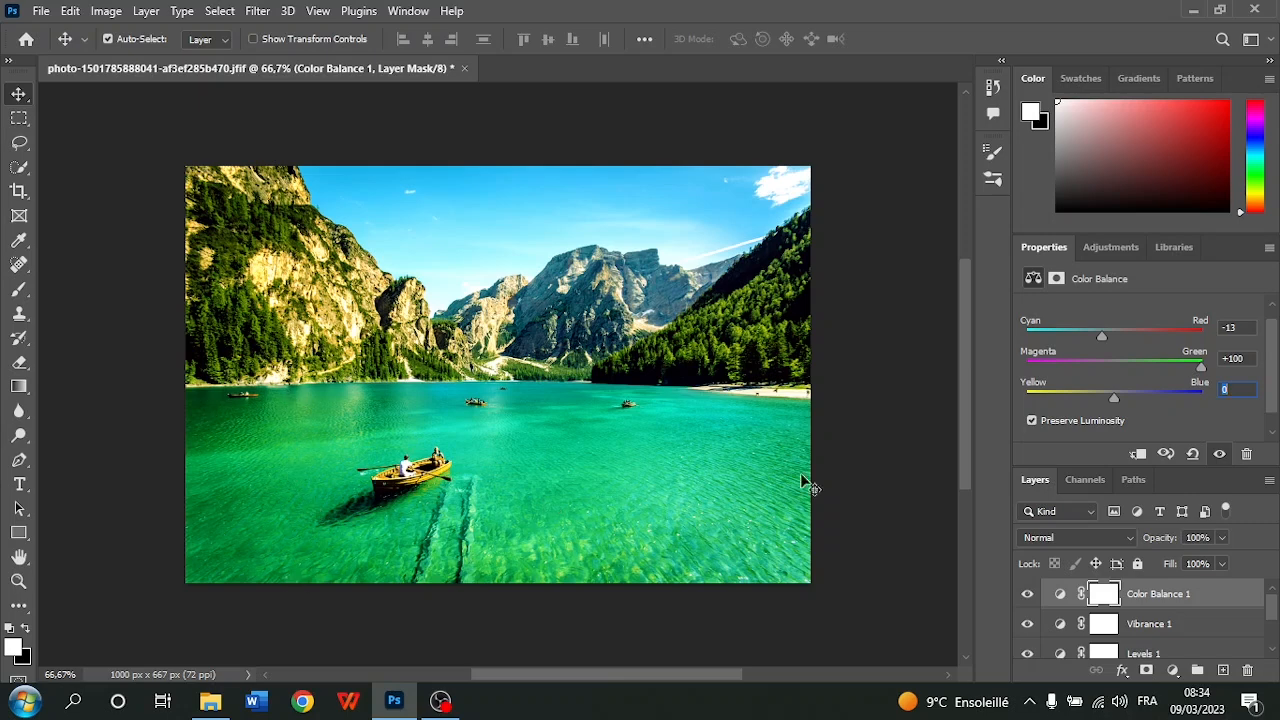
{"action": "left_click_drag", "start_coordinate": [1202, 364], "coordinate": [1137, 372]}
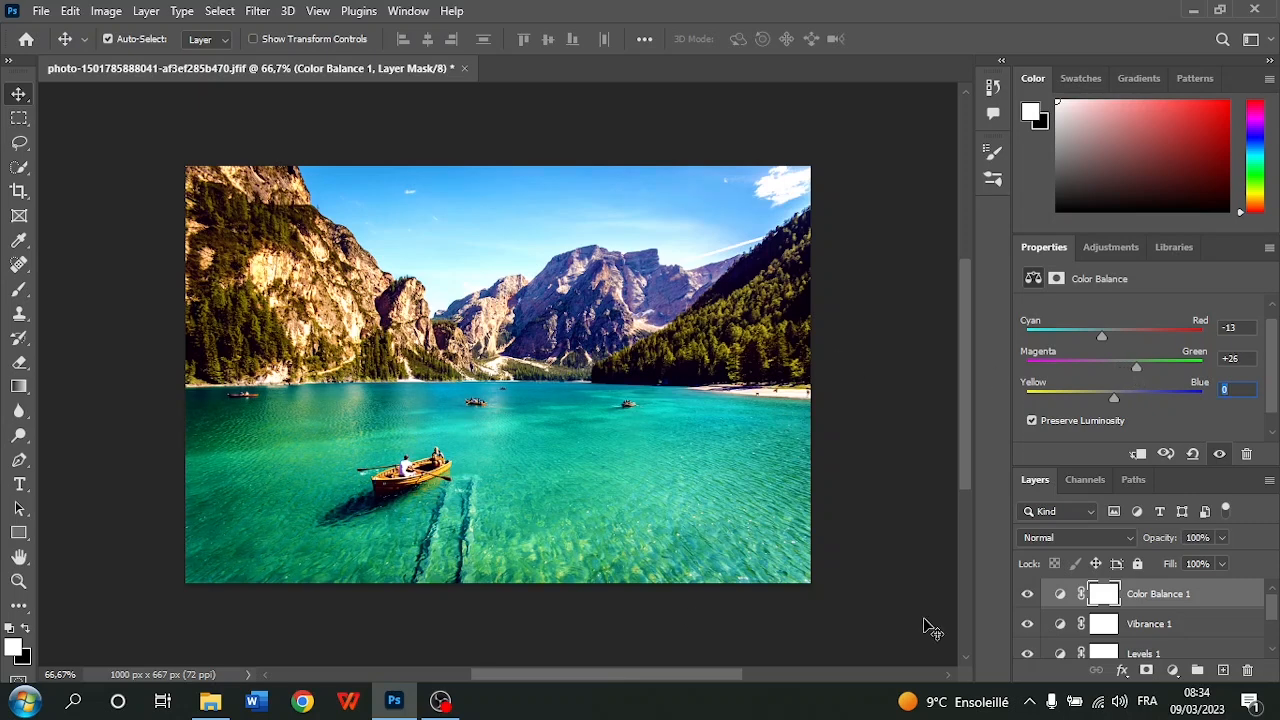
{"action": "left_click", "coordinate": [1022, 596]}
{"action": "left_click", "coordinate": [1022, 596]}
{"action": "left_click", "coordinate": [1022, 596]}
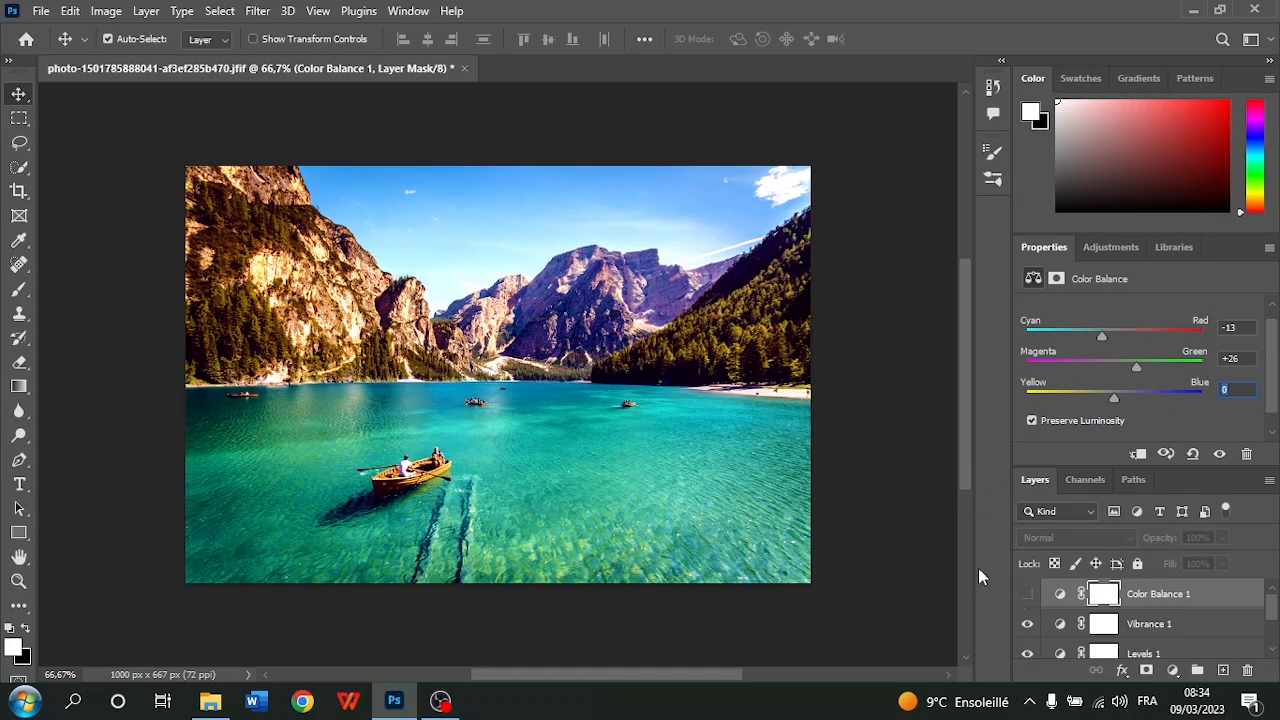
{"action": "left_click", "coordinate": [1021, 592]}
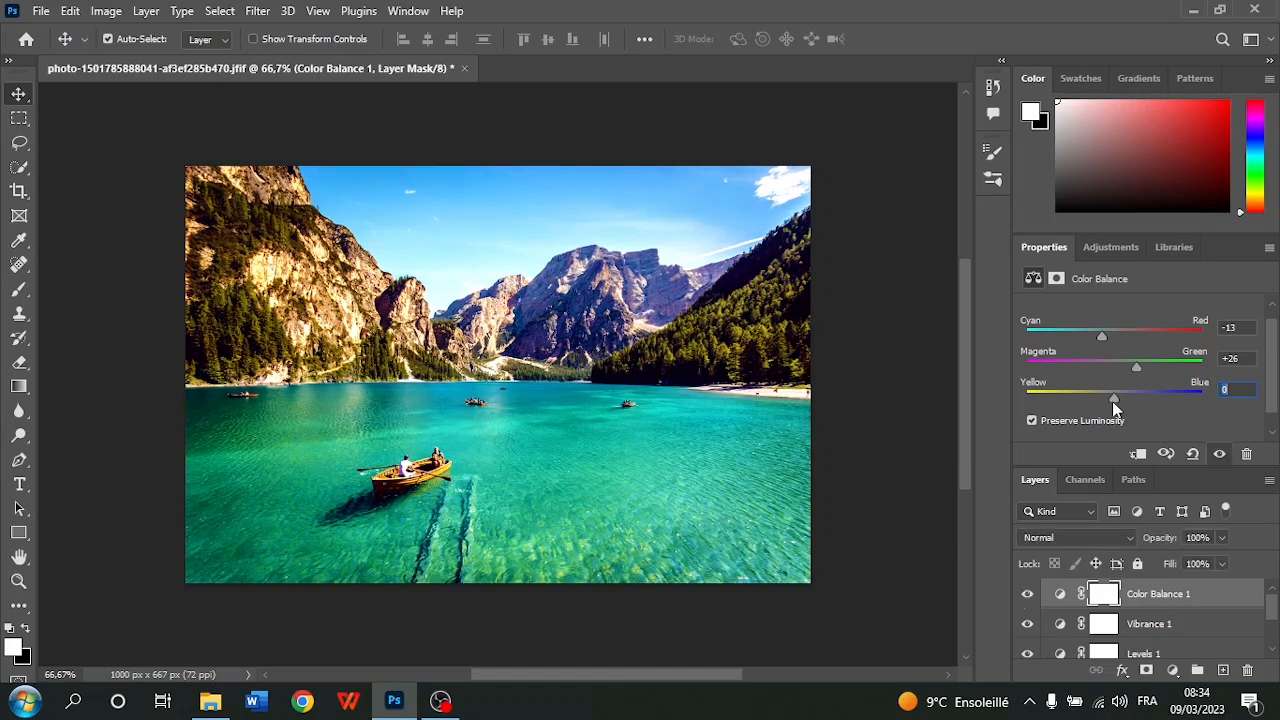
Set the Color Balance midtones to -42 cyan–red and +16 magenta–green and toggle the layer to compare the result
{"action": "left_click_drag", "start_coordinate": [1137, 369], "coordinate": [1077, 343]}
{"action": "left_click", "coordinate": [1027, 595]}
{"action": "left_click", "coordinate": [1027, 595]}
{"action": "left_click", "coordinate": [1027, 595]}
{"action": "left_click", "coordinate": [1027, 595]}
{"action": "left_click", "coordinate": [1027, 596]}
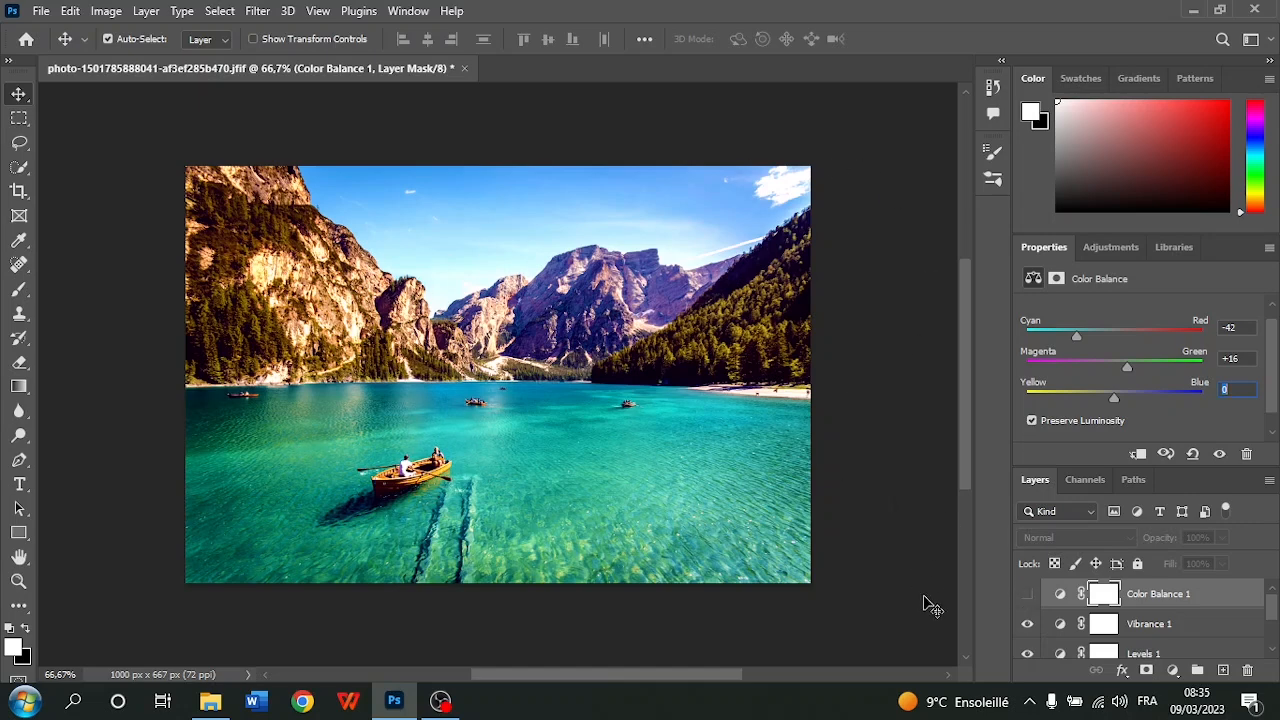
{"action": "left_click", "coordinate": [1027, 595]}
{"action": "left_click", "coordinate": [1027, 596]}
{"action": "left_click", "coordinate": [1027, 596]}
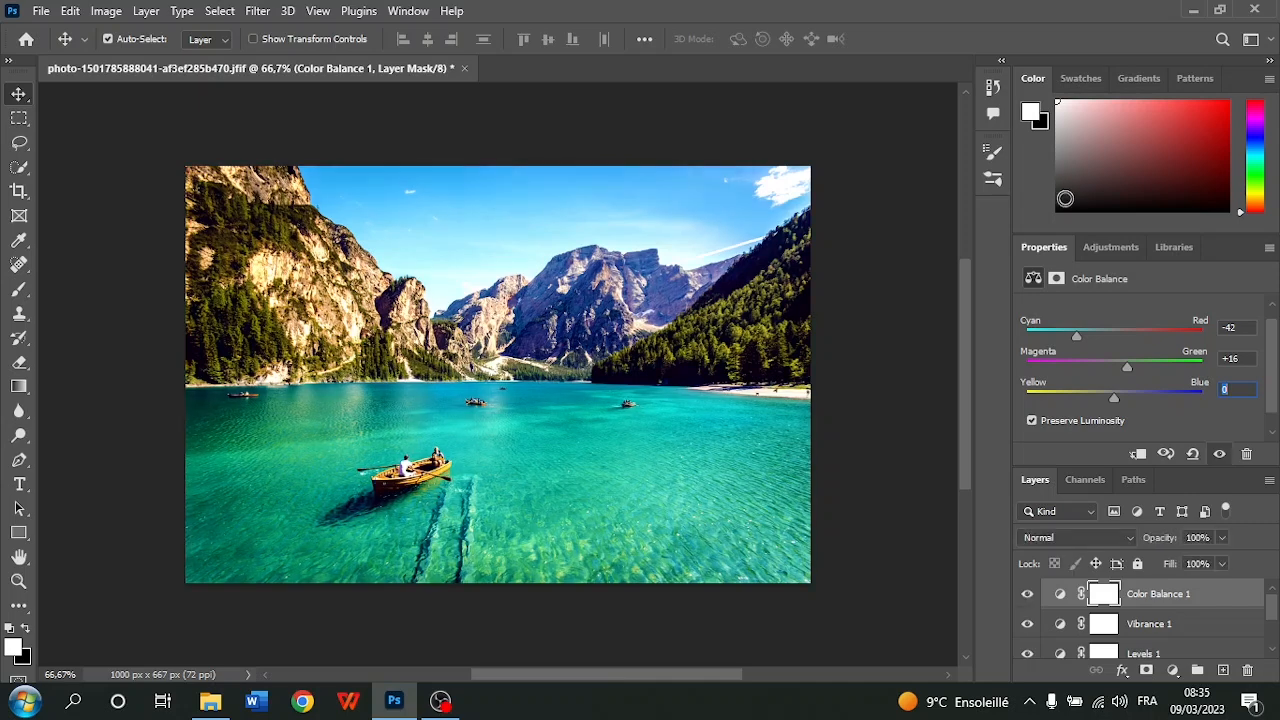
Add a Hue/Saturation adjustment layer above Color Balance 1 and keep its colour range on Master
{"action": "left_click", "coordinate": [1111, 248]}
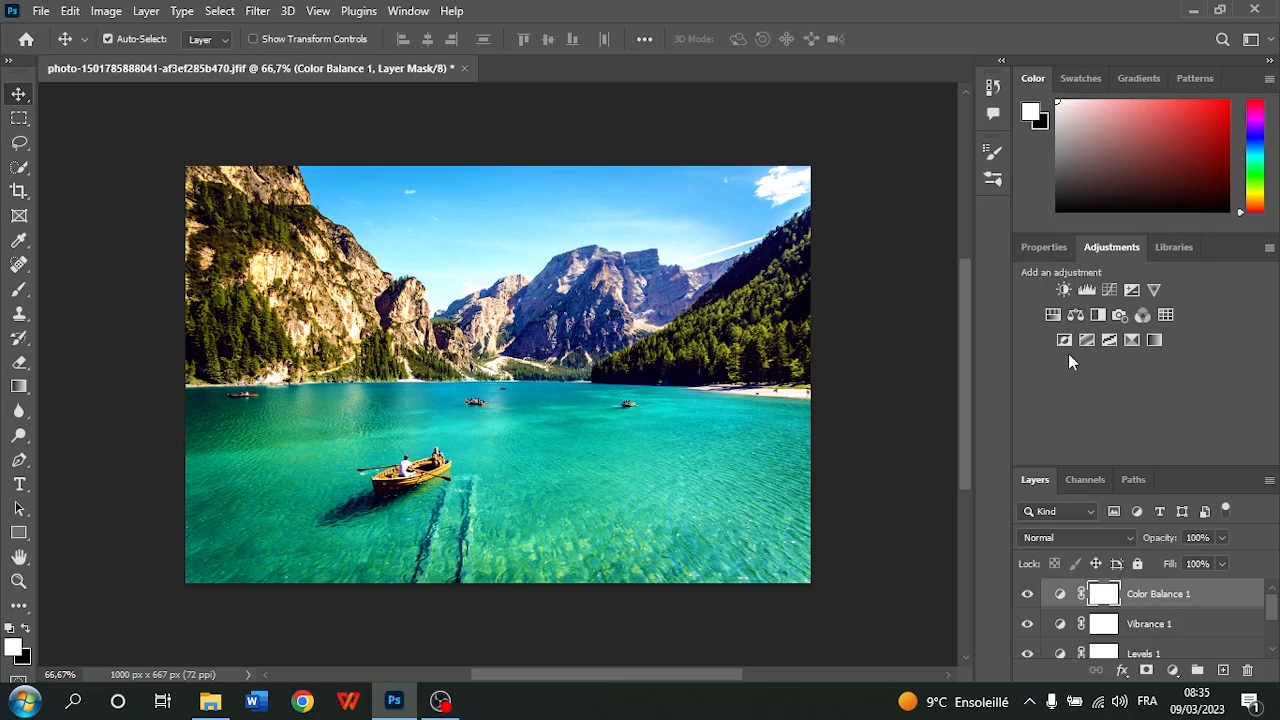
{"action": "left_click", "coordinate": [1053, 314]}
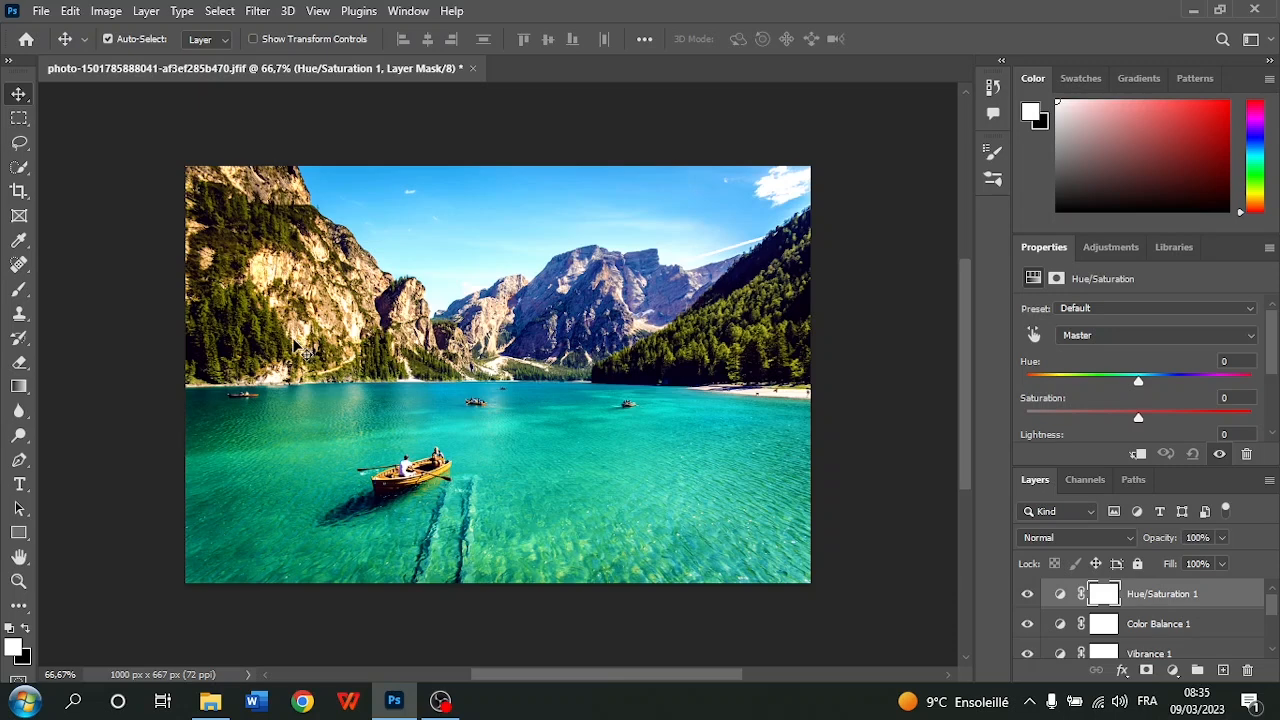
{"action": "left_click", "coordinate": [1119, 334]}
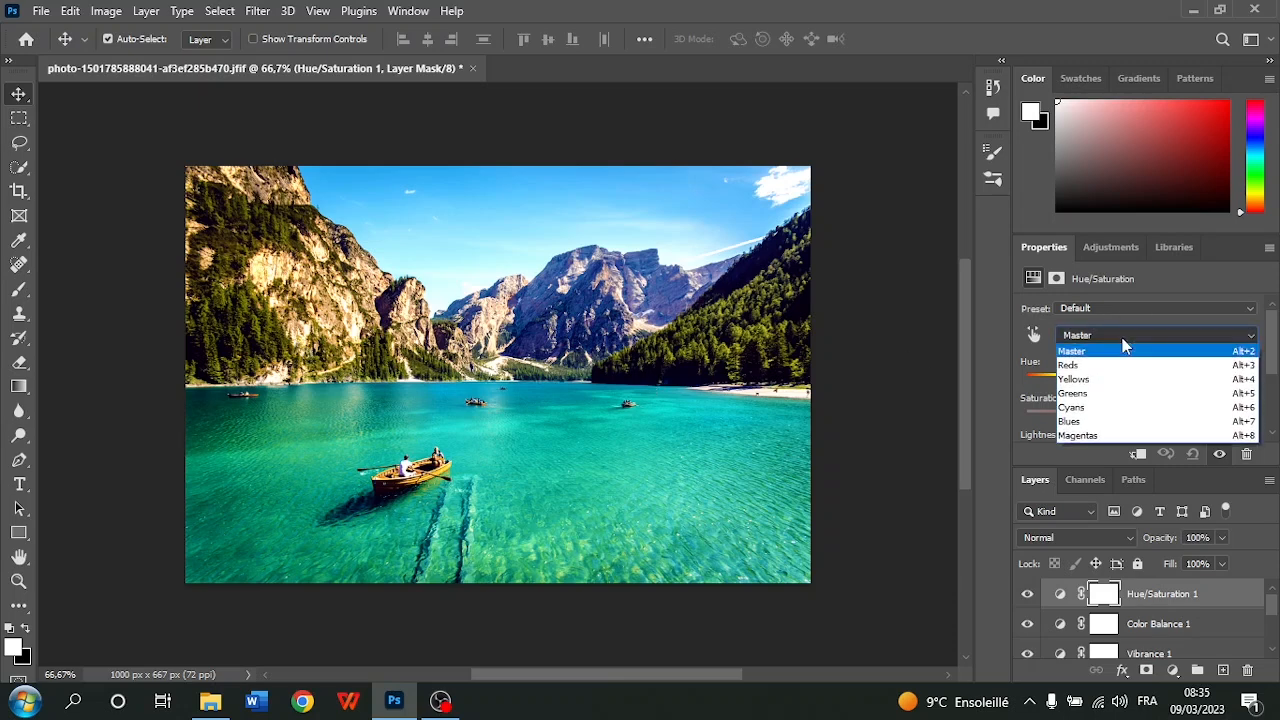
{"action": "left_click", "coordinate": [1124, 343]}
{"action": "left_click", "coordinate": [1124, 343]}
{"action": "left_click", "coordinate": [1124, 350]}
Try a hue of -180 on the Hue/Saturation layer's Master range and reset the hue to 0
{"action": "left_click_drag", "start_coordinate": [1149, 380], "coordinate": [1030, 398]}
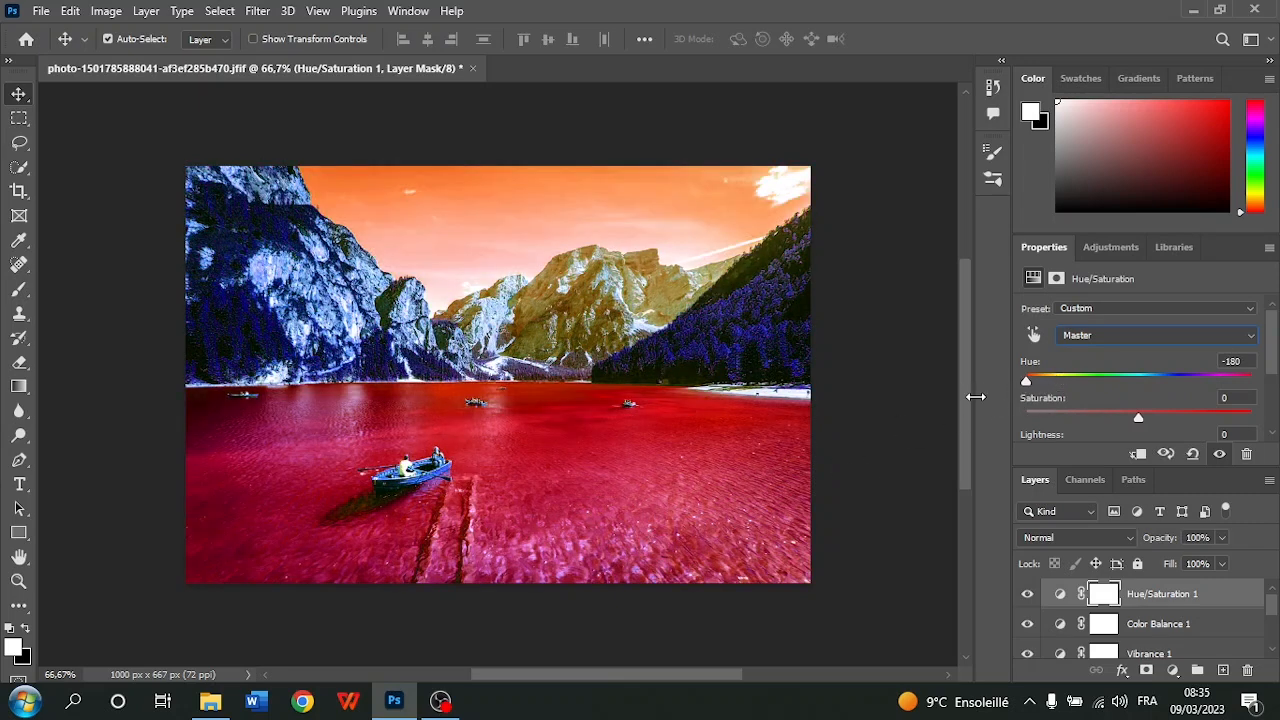
{"action": "double_click", "coordinate": [1232, 361]}
{"action": "type", "text": "0"}
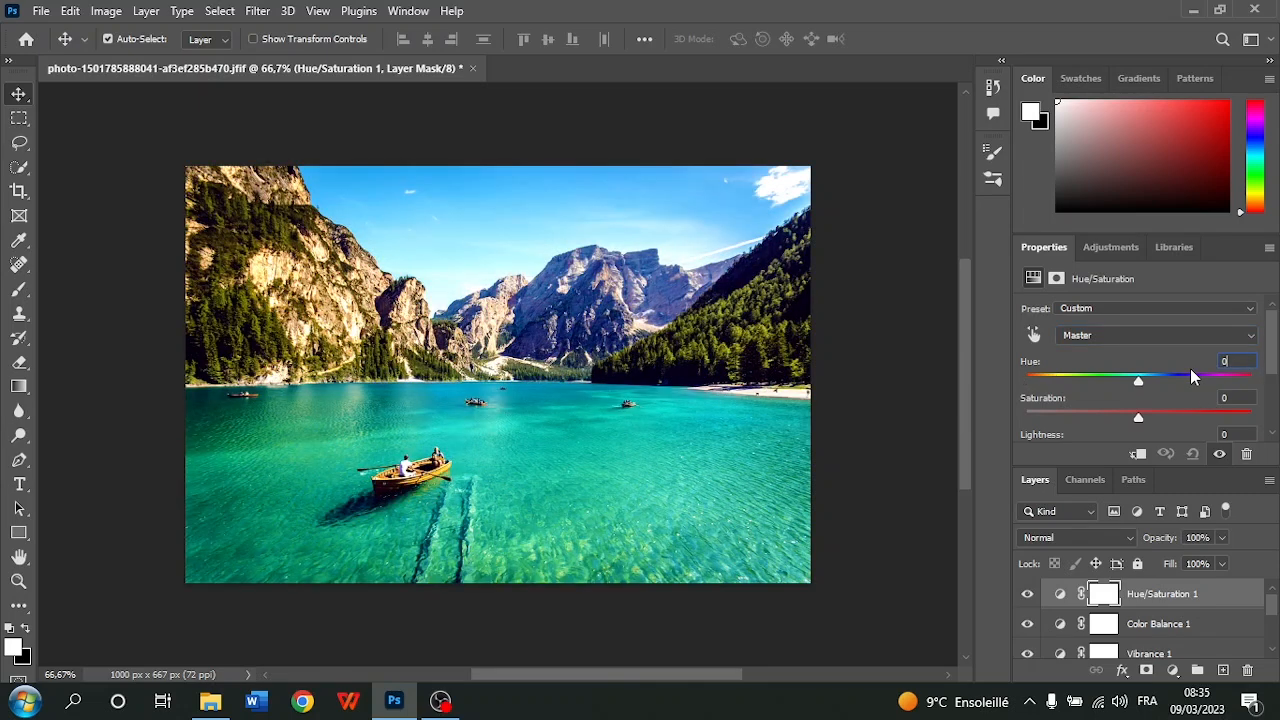
Switch the Hue/Saturation layer to the Blues range and set its hue to -139
{"action": "left_click", "coordinate": [1095, 335]}
{"action": "left_click", "coordinate": [1095, 335]}
{"action": "left_click", "coordinate": [1095, 335]}
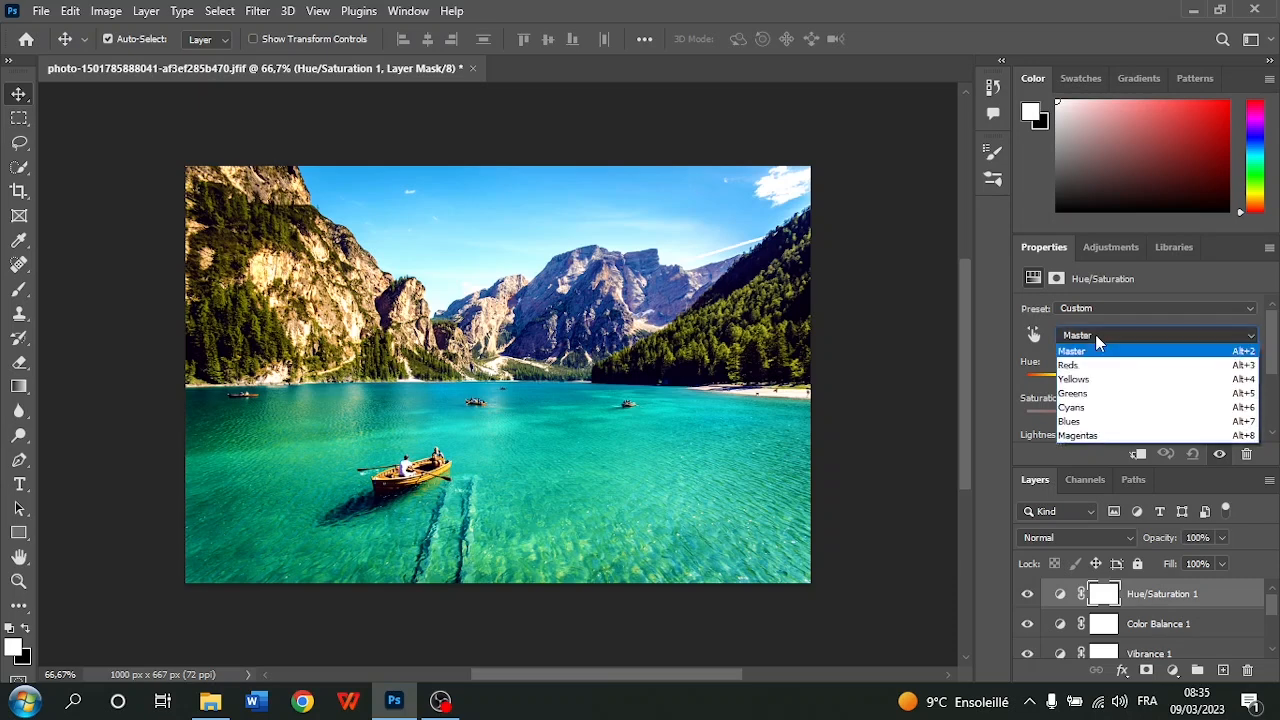
{"action": "left_click", "coordinate": [1093, 421]}
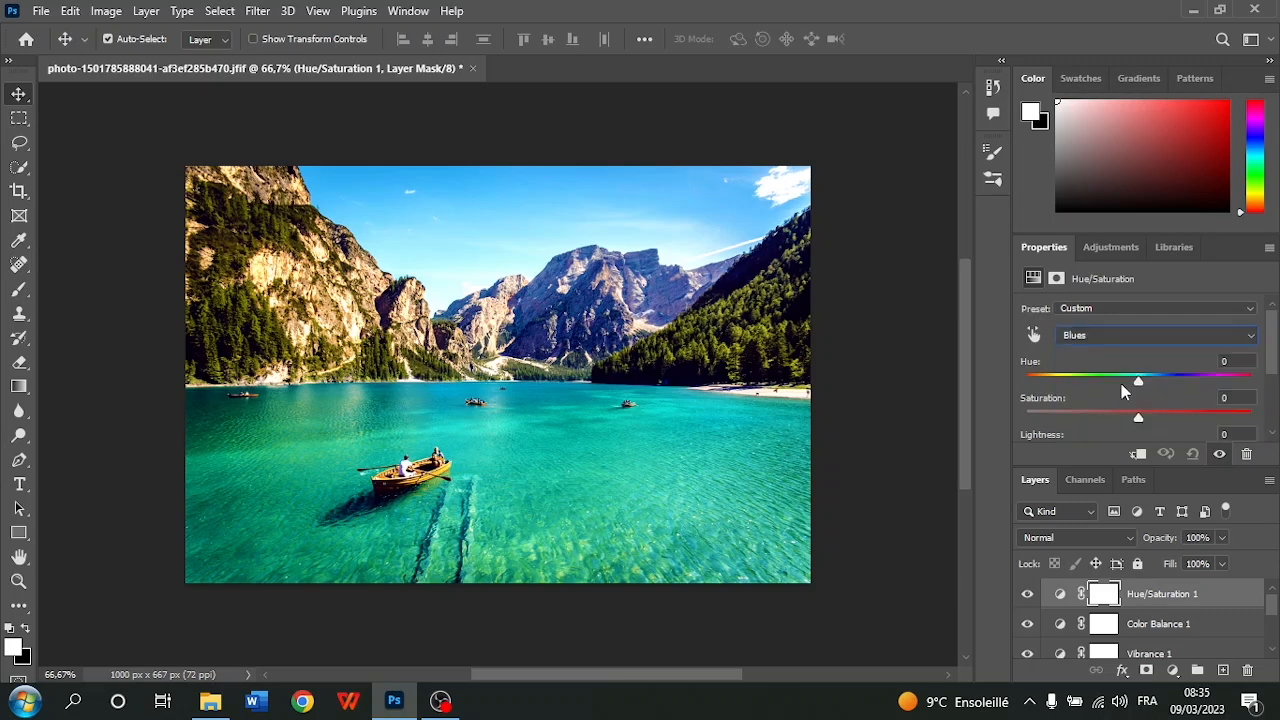
{"action": "left_click_drag", "start_coordinate": [1138, 382], "coordinate": [1044, 426]}
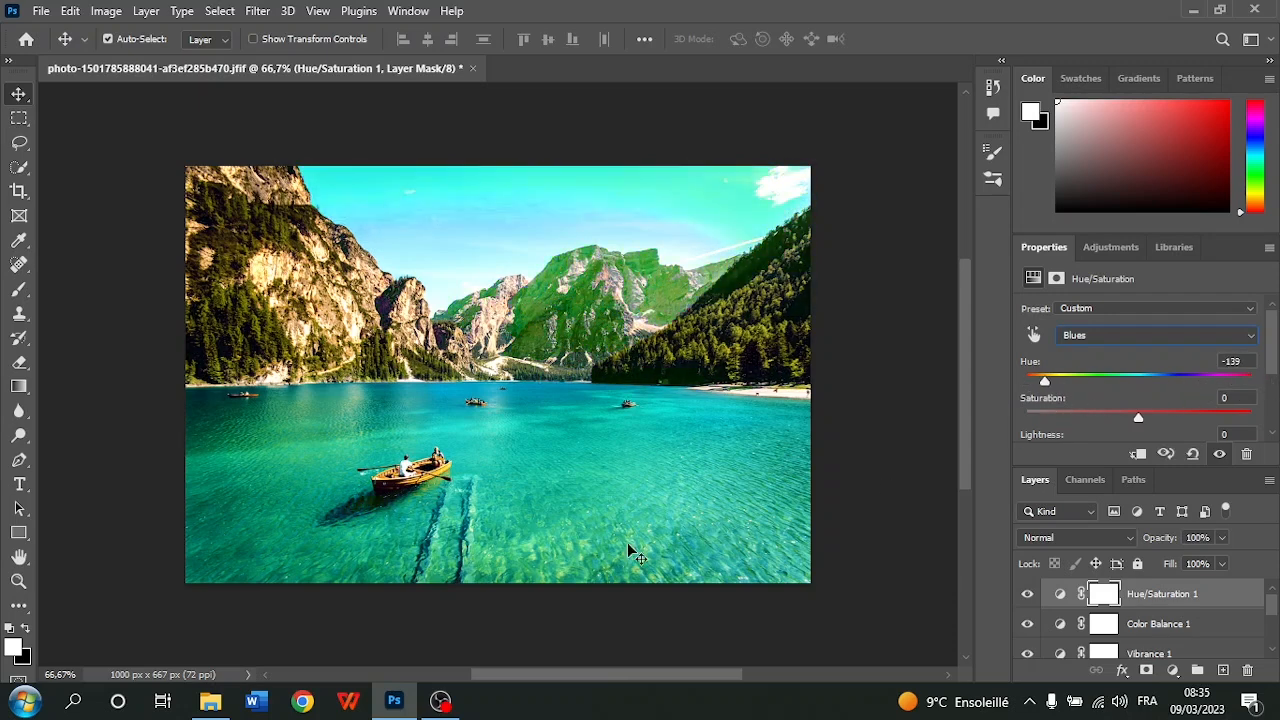
Reset the Blues hue to 0, try a hue of +180 on the Greens range and reset that hue to 0
{"action": "left_click", "coordinate": [1220, 360]}
{"action": "type", "text": "0"}
{"action": "left_click", "coordinate": [1170, 328]}
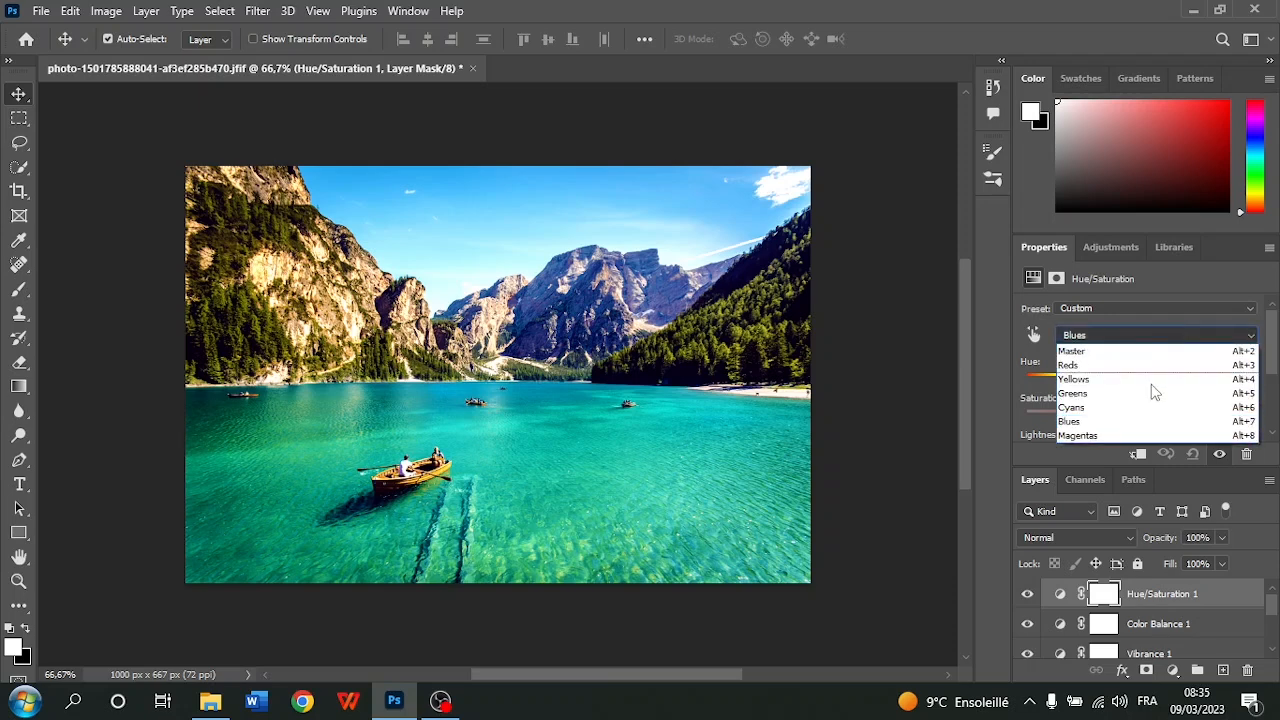
{"action": "left_click", "coordinate": [1110, 390]}
{"action": "left_click_drag", "start_coordinate": [1138, 382], "coordinate": [1250, 382]}
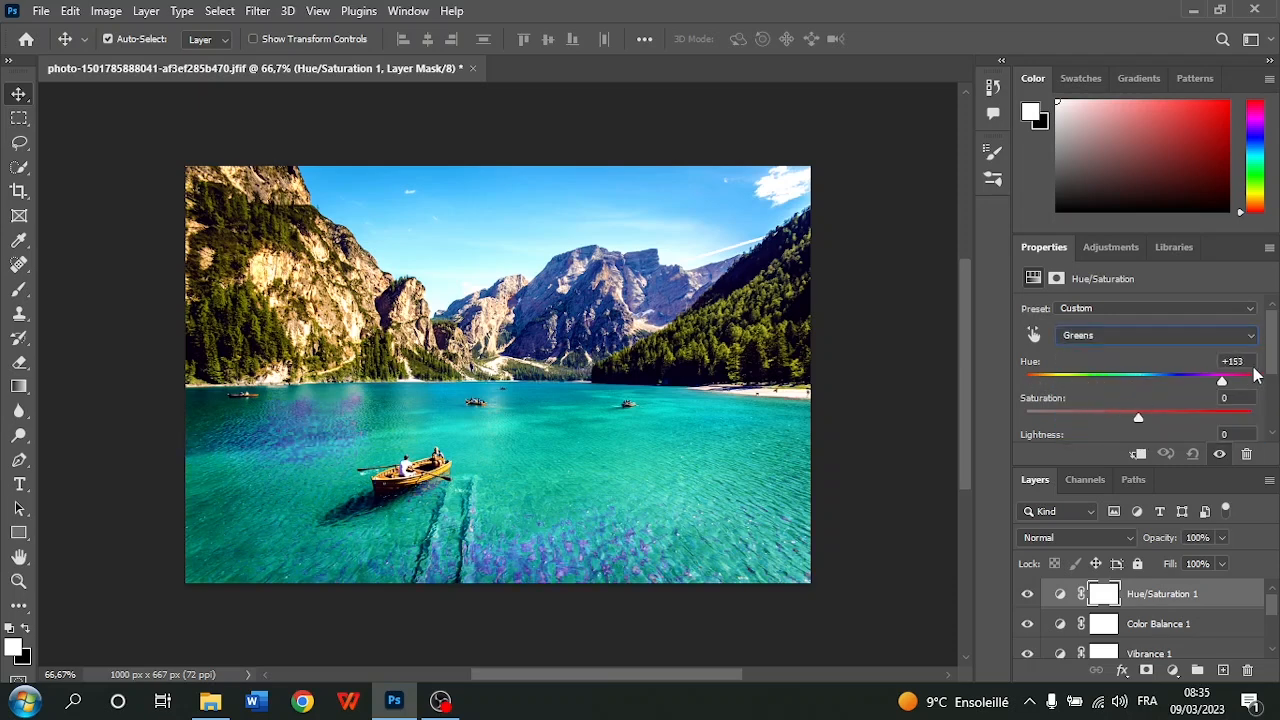
{"action": "left_click", "coordinate": [1232, 360]}
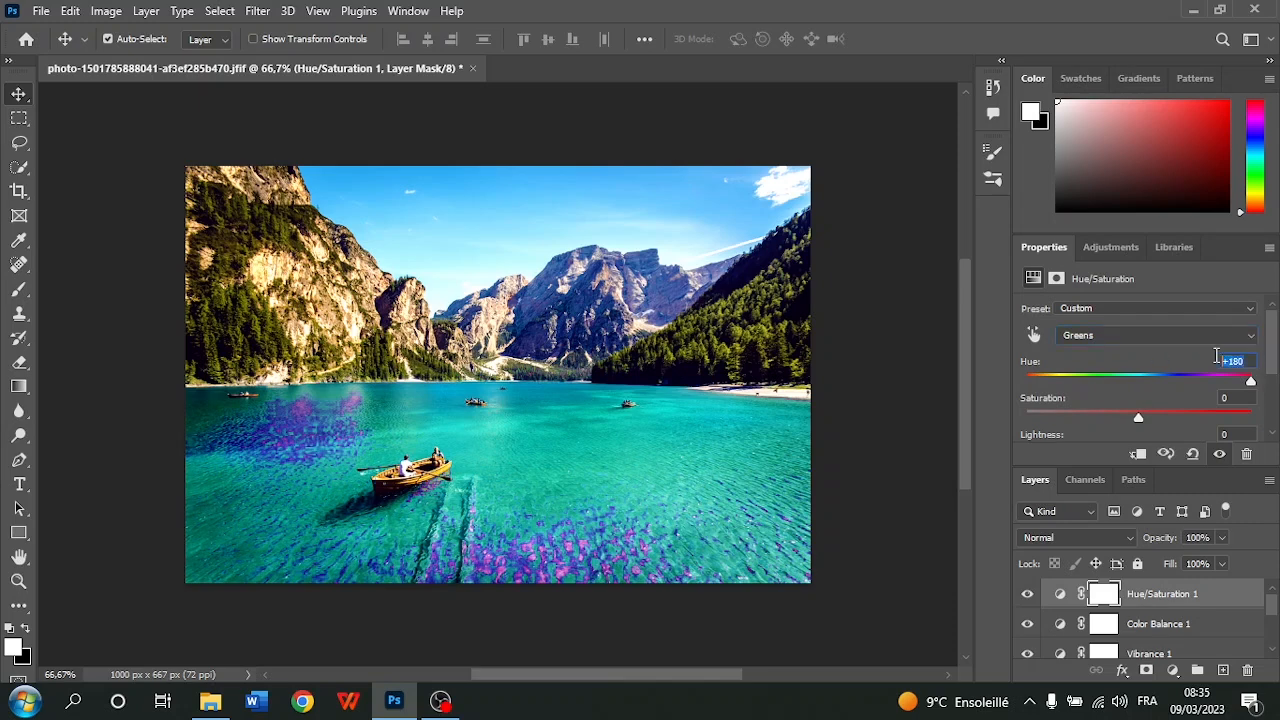
{"action": "type", "text": "0"}
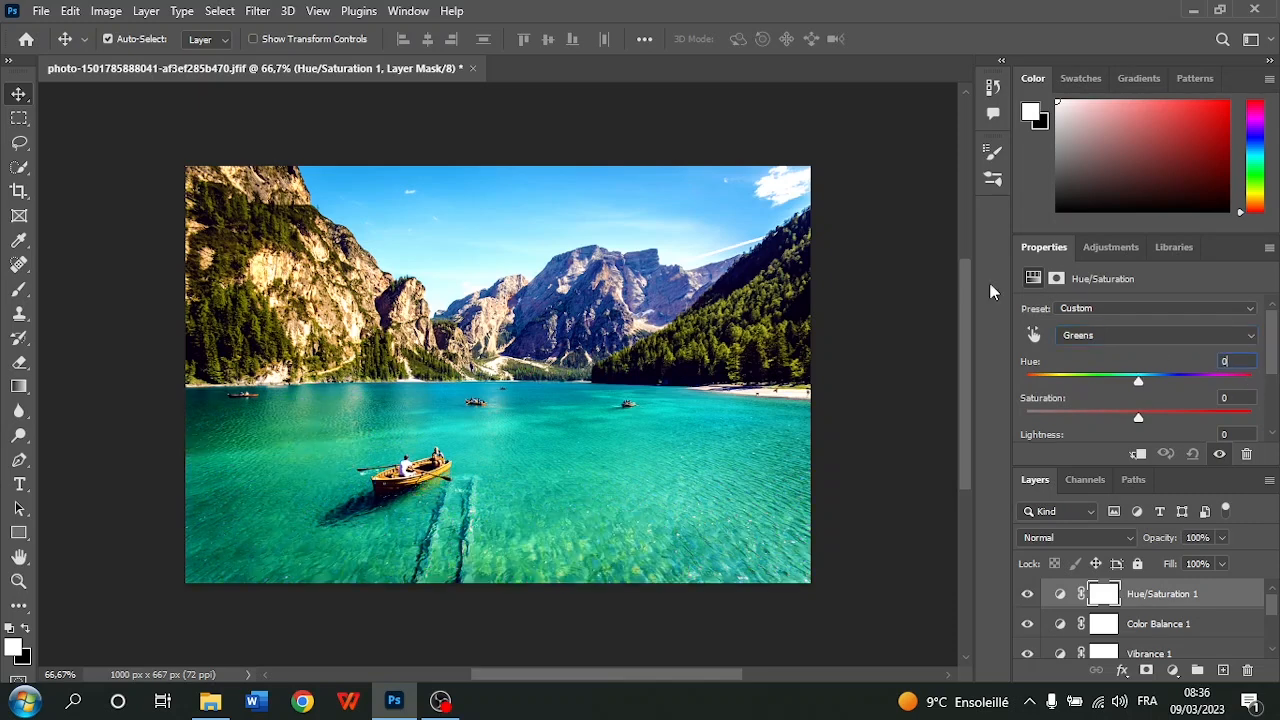
Delete the Hue/Saturation 1 layer and enlarge the layer list to fit the whole layer stack
{"action": "left_click", "coordinate": [1145, 596]}
{"action": "key", "text": "Delete"}
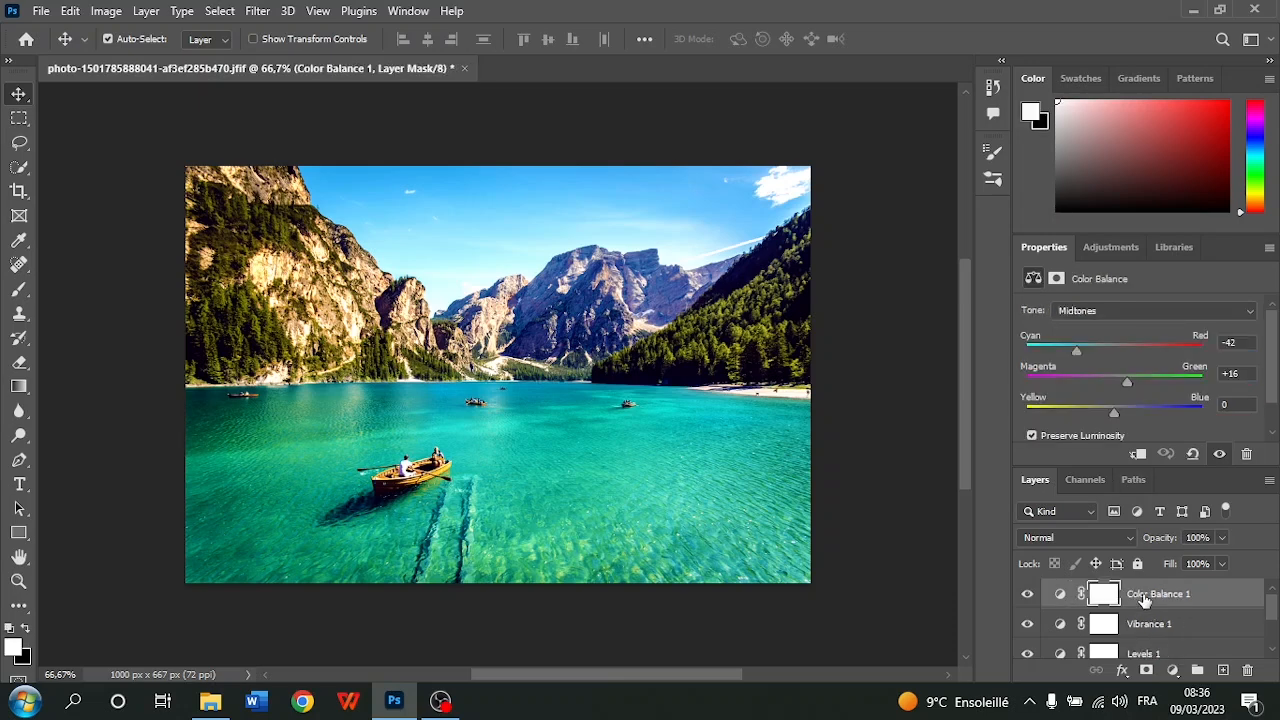
{"action": "left_click", "coordinate": [1136, 249]}
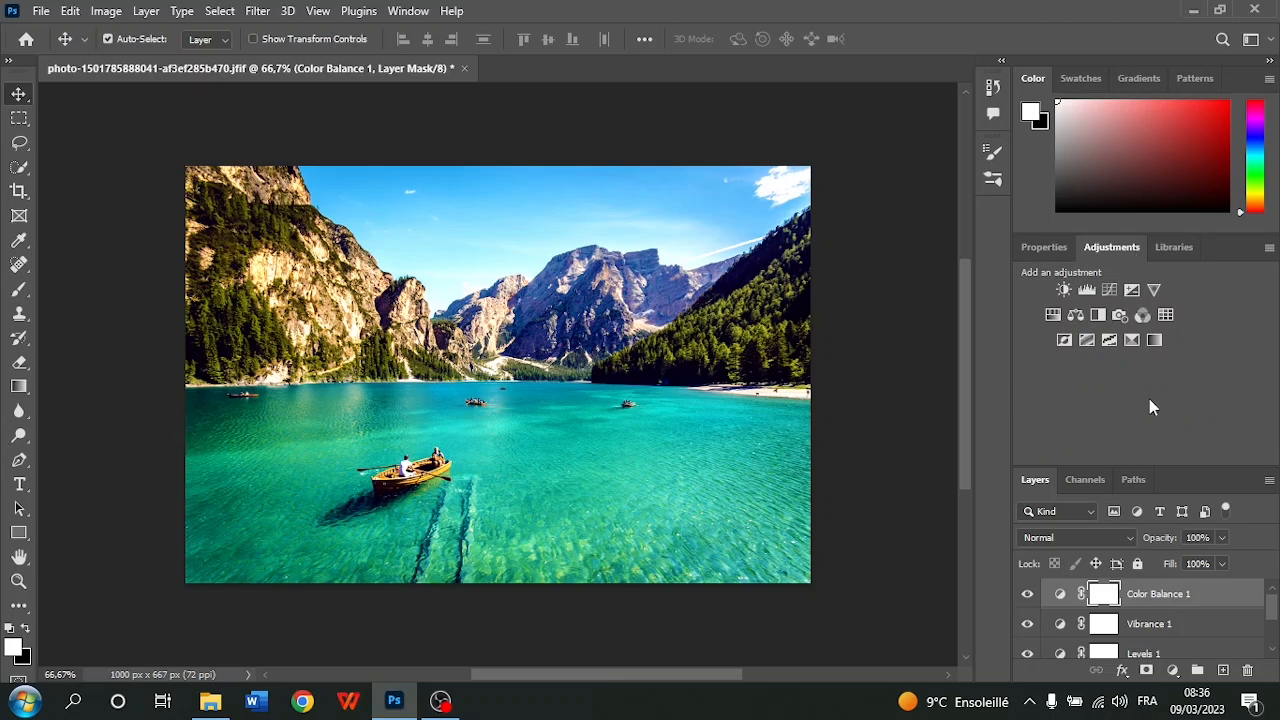
{"action": "scroll", "coordinate": [1148, 561], "scroll_direction": "down", "scroll_amount": 1}
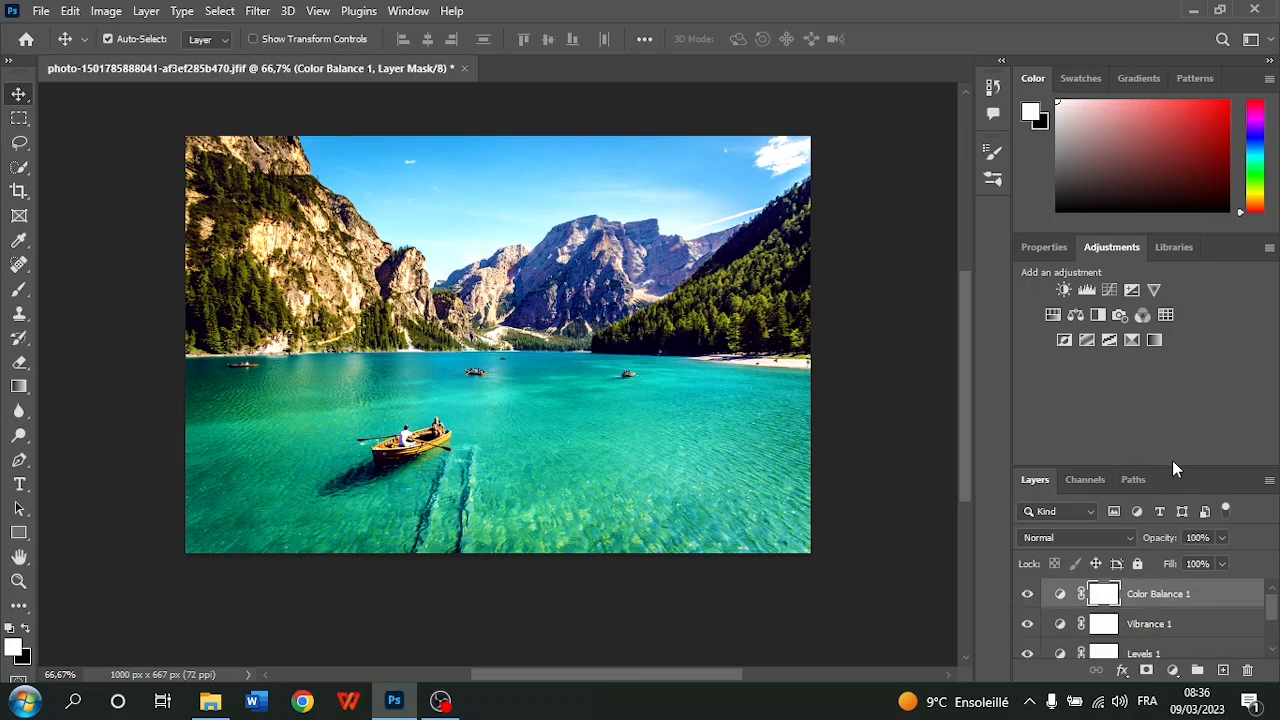
{"action": "left_click_drag", "start_coordinate": [1173, 462], "coordinate": [1152, 343]}
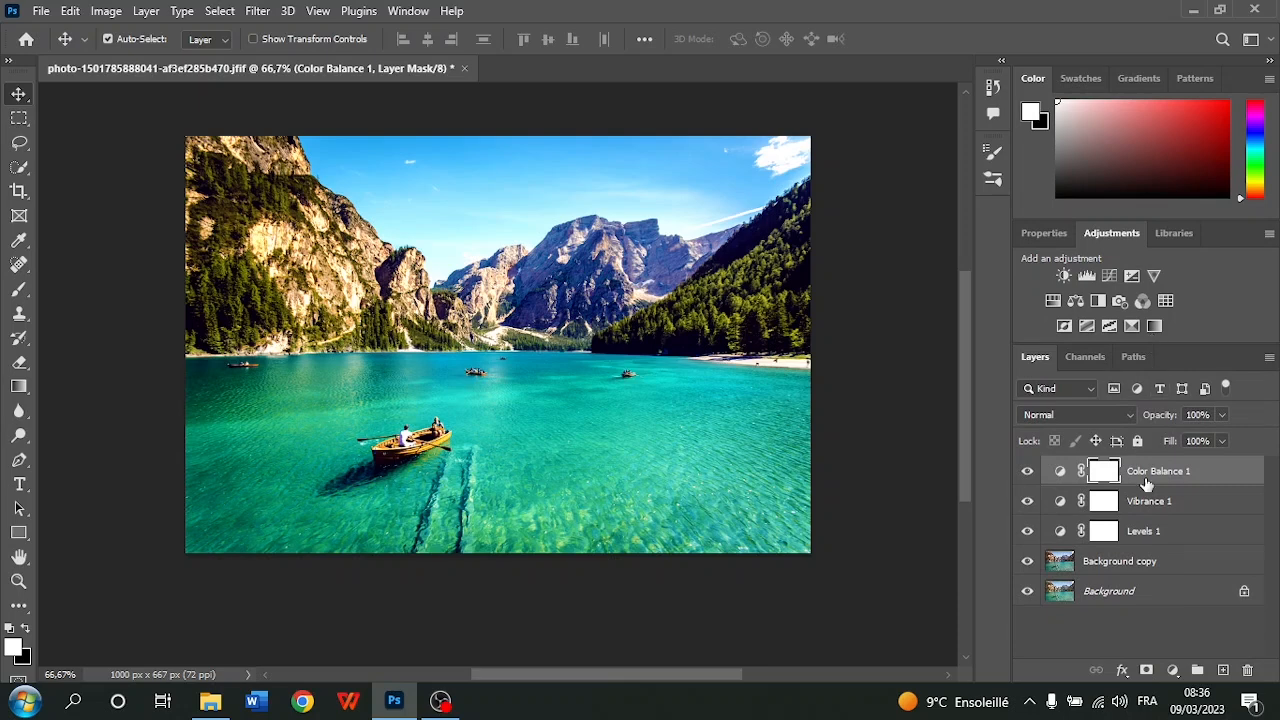
Merge the Color Balance 1, Vibrance 1, Levels 1 and Background copy layers into one layer above the Background
{"action": "left_click", "coordinate": [1158, 510]}
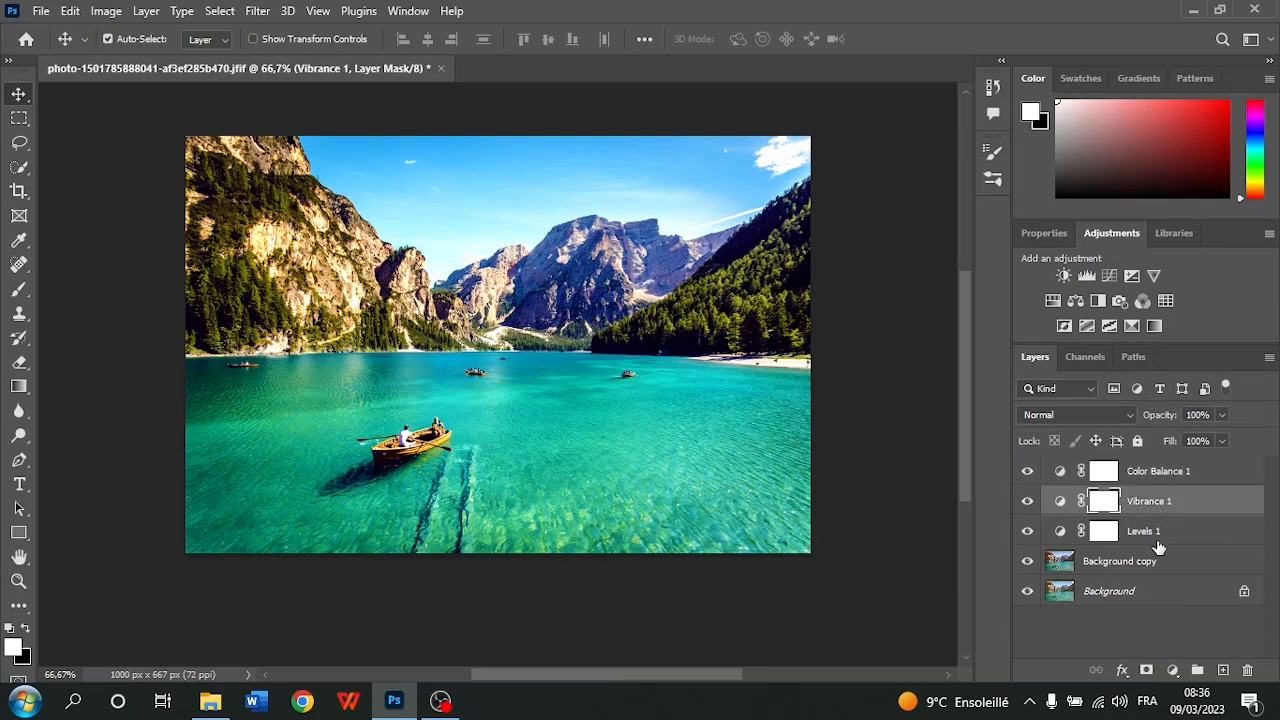
{"action": "left_click", "coordinate": [1157, 540]}
{"action": "left_click", "coordinate": [1160, 563]}
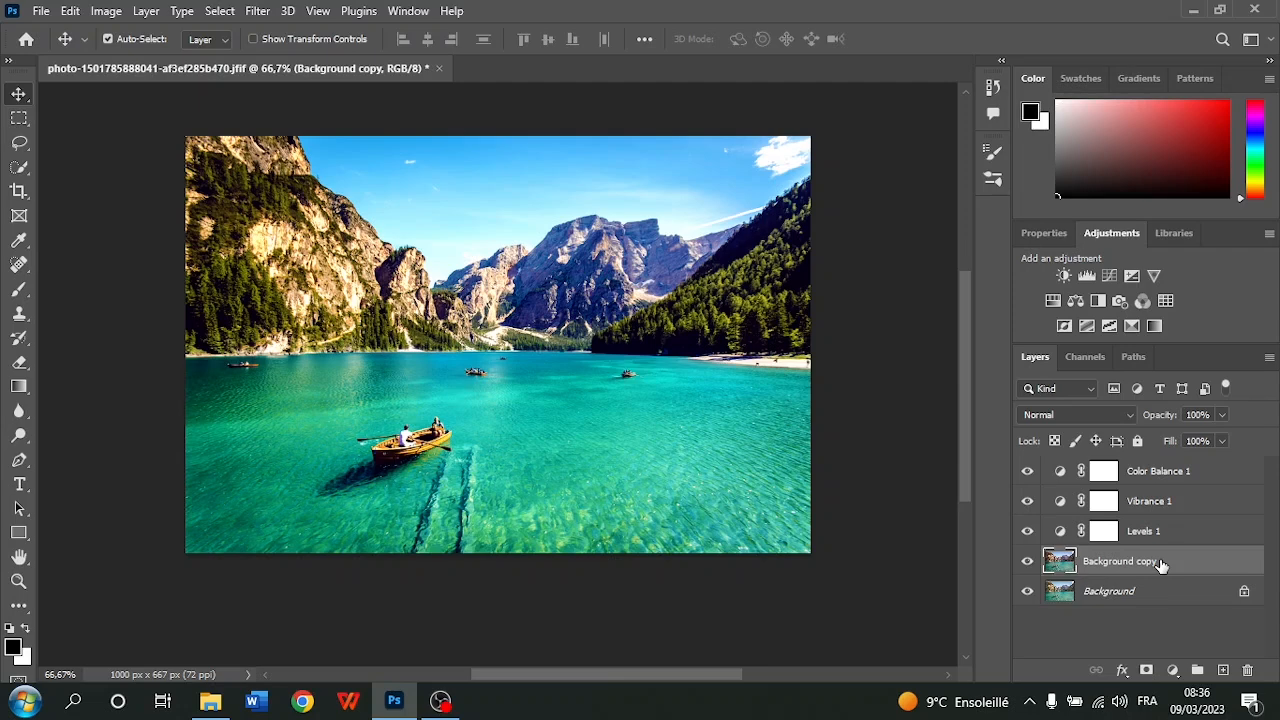
{"action": "left_click", "coordinate": [1115, 482]}
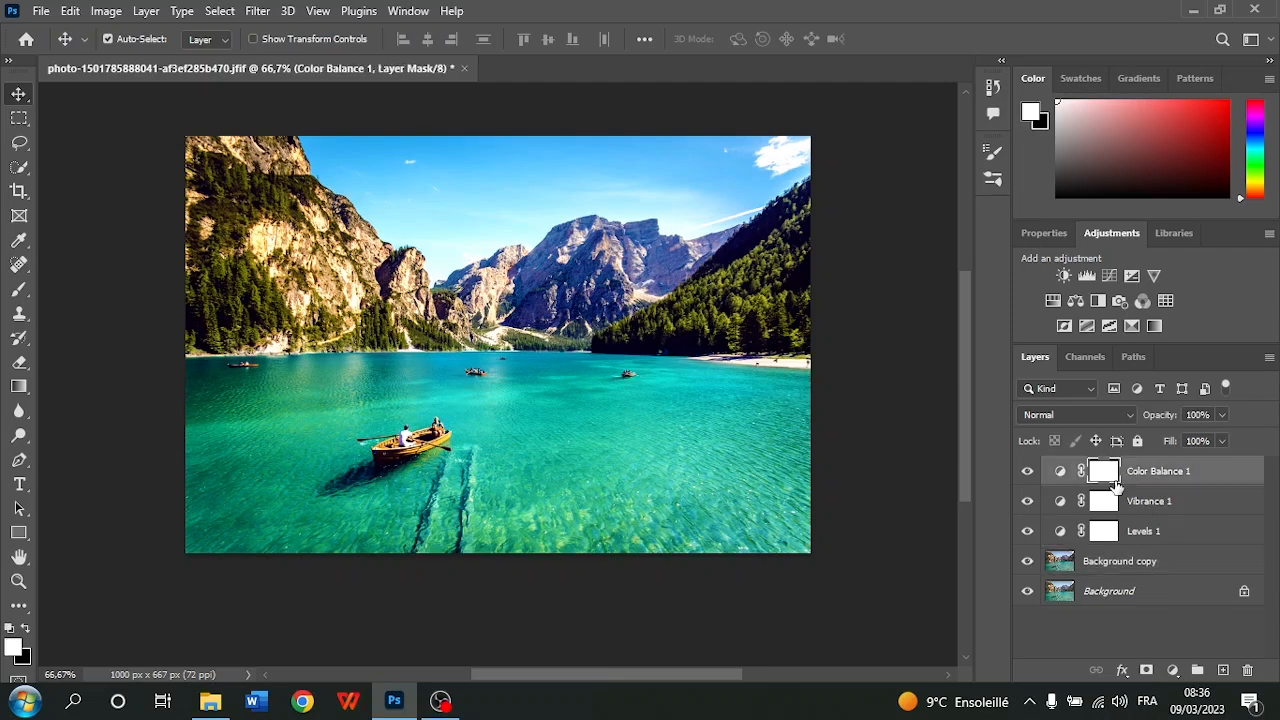
{"action": "left_click", "coordinate": [1127, 508], "text": "shift"}
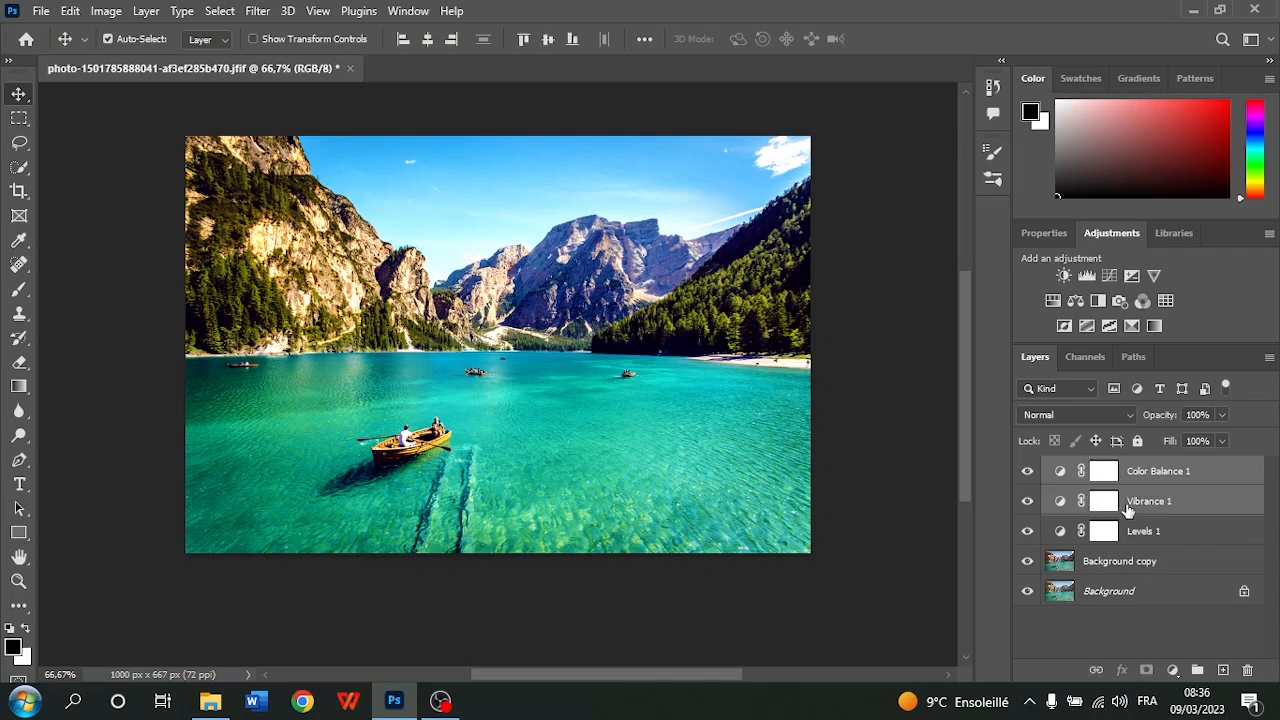
{"action": "left_click", "coordinate": [1131, 530], "text": "shift"}
{"action": "left_click", "coordinate": [1128, 563], "text": "shift"}
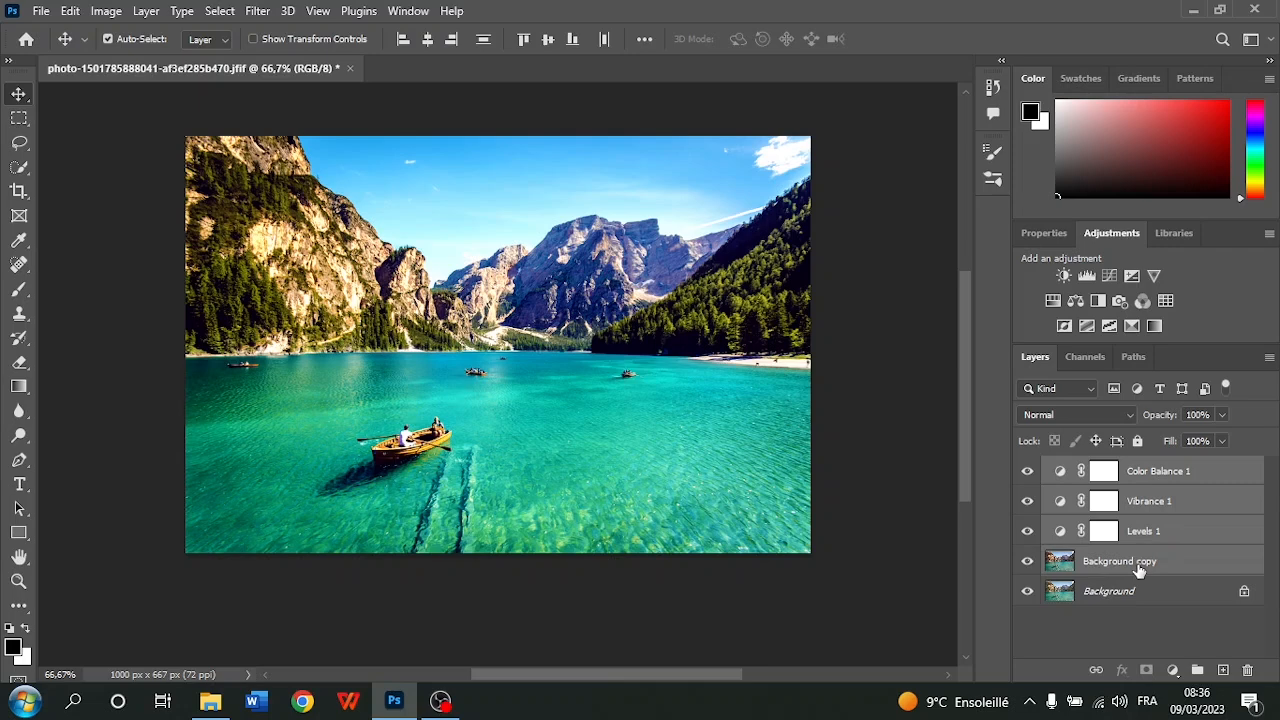
{"action": "right_click", "coordinate": [1105, 499]}
{"action": "key", "text": "Escape"}
{"action": "right_click", "coordinate": [1156, 471]}
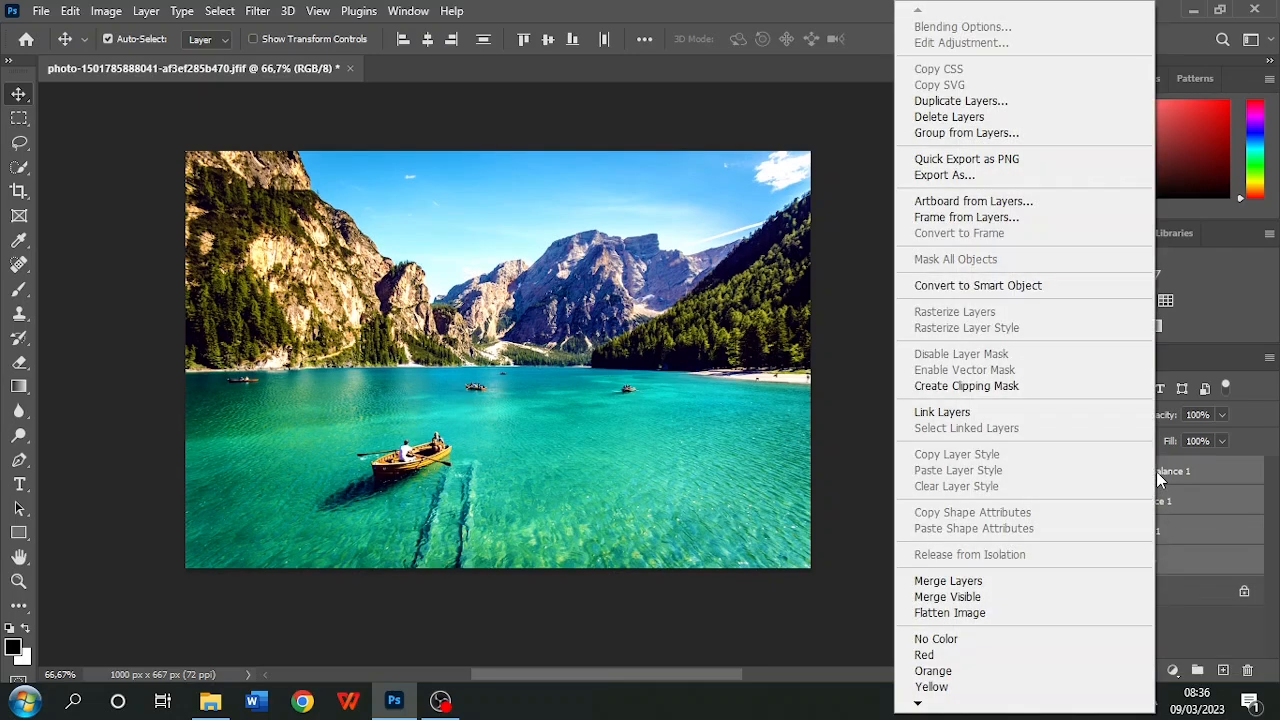
{"action": "left_click", "coordinate": [1062, 585]}
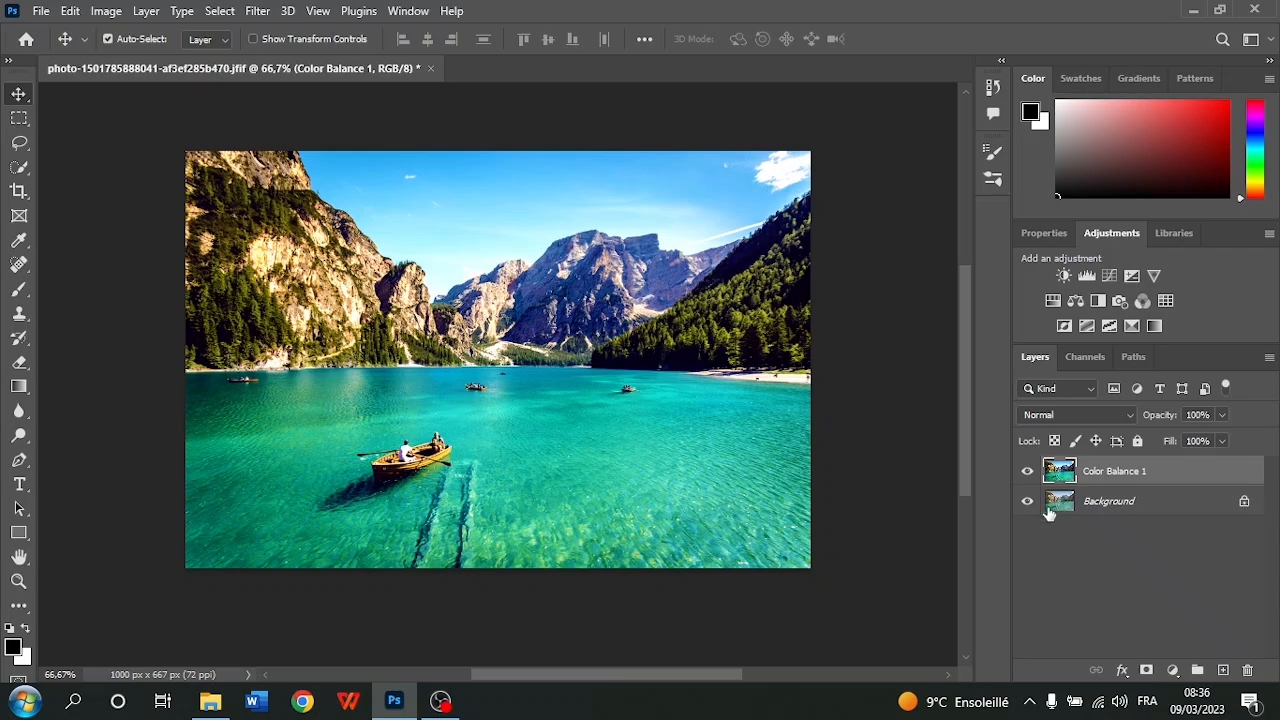
Toggle the merged Color Balance 1 layer's visibility to compare the edit with the original photo, leaving it shown
{"action": "left_click", "coordinate": [1026, 472]}
{"action": "left_click", "coordinate": [1026, 472]}
{"action": "left_click", "coordinate": [1026, 472]}
{"action": "left_click", "coordinate": [1026, 472]}
{"action": "left_click", "coordinate": [1026, 472]}
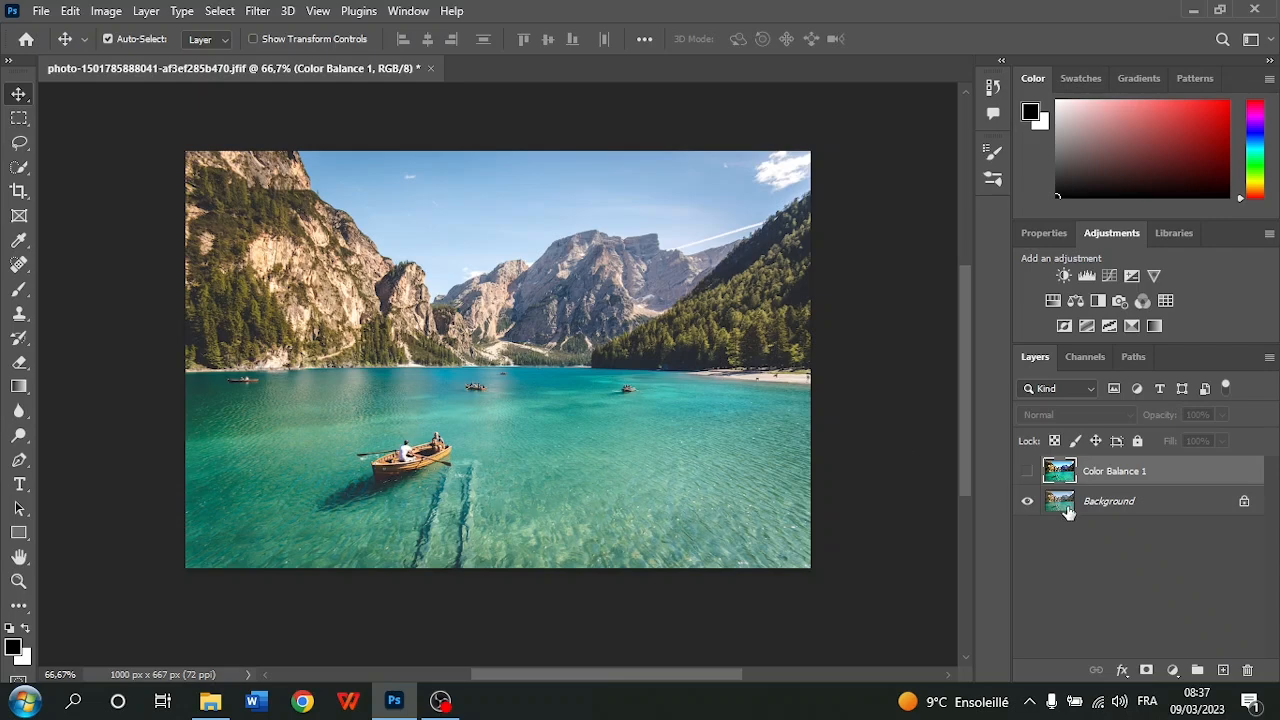
{"action": "left_click", "coordinate": [1027, 471]}
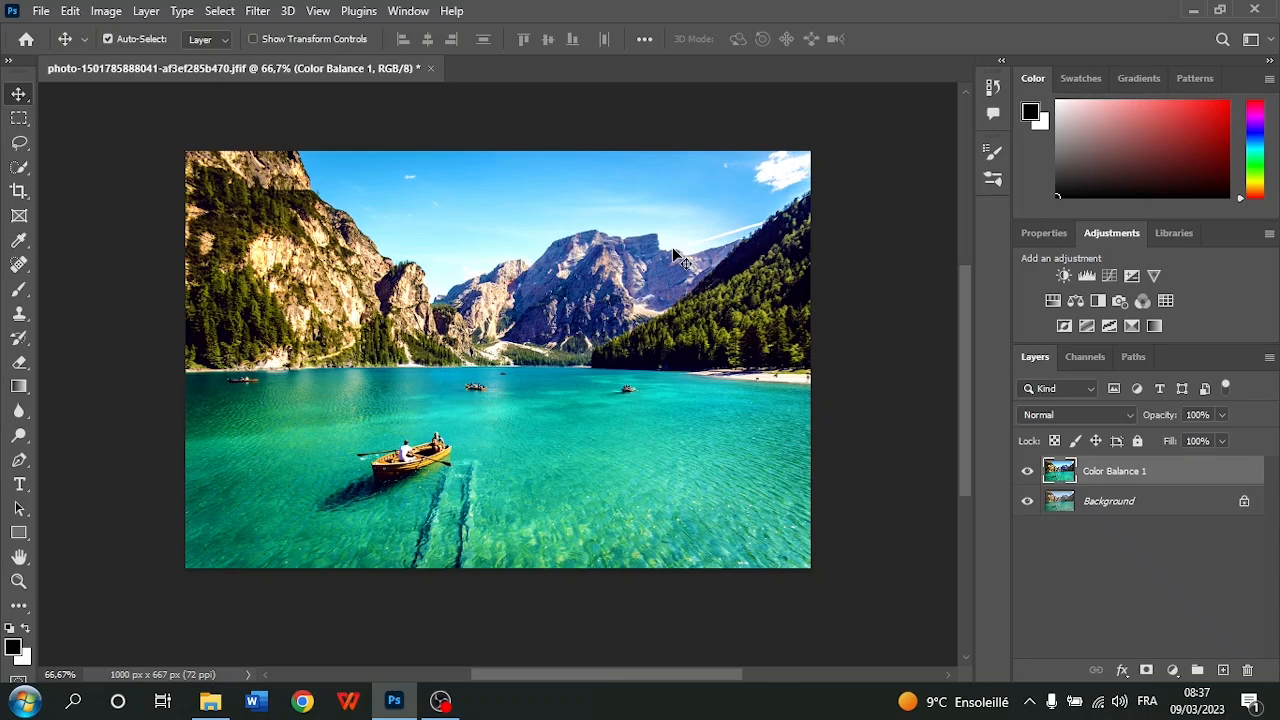
Try narrowing the crop frame from the photo's right side and restore it to the full image width
{"action": "left_click", "coordinate": [20, 192]}
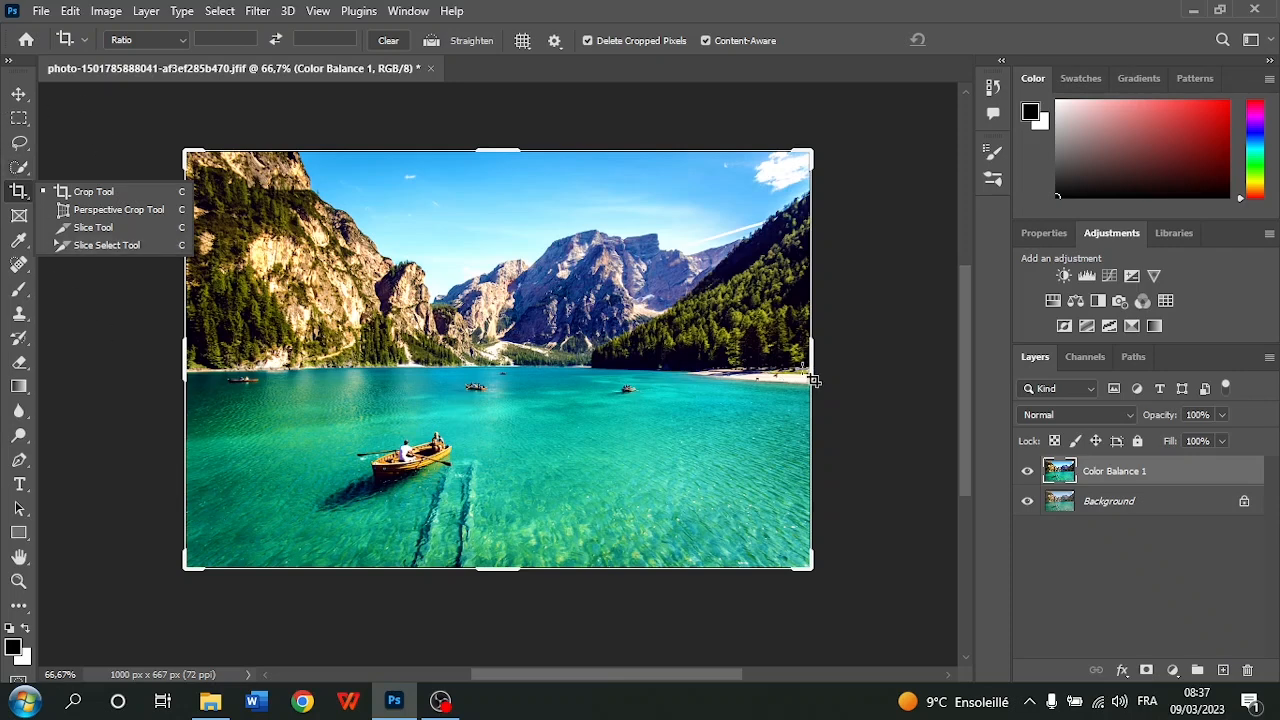
{"action": "left_click_drag", "start_coordinate": [810, 367], "coordinate": [730, 385]}
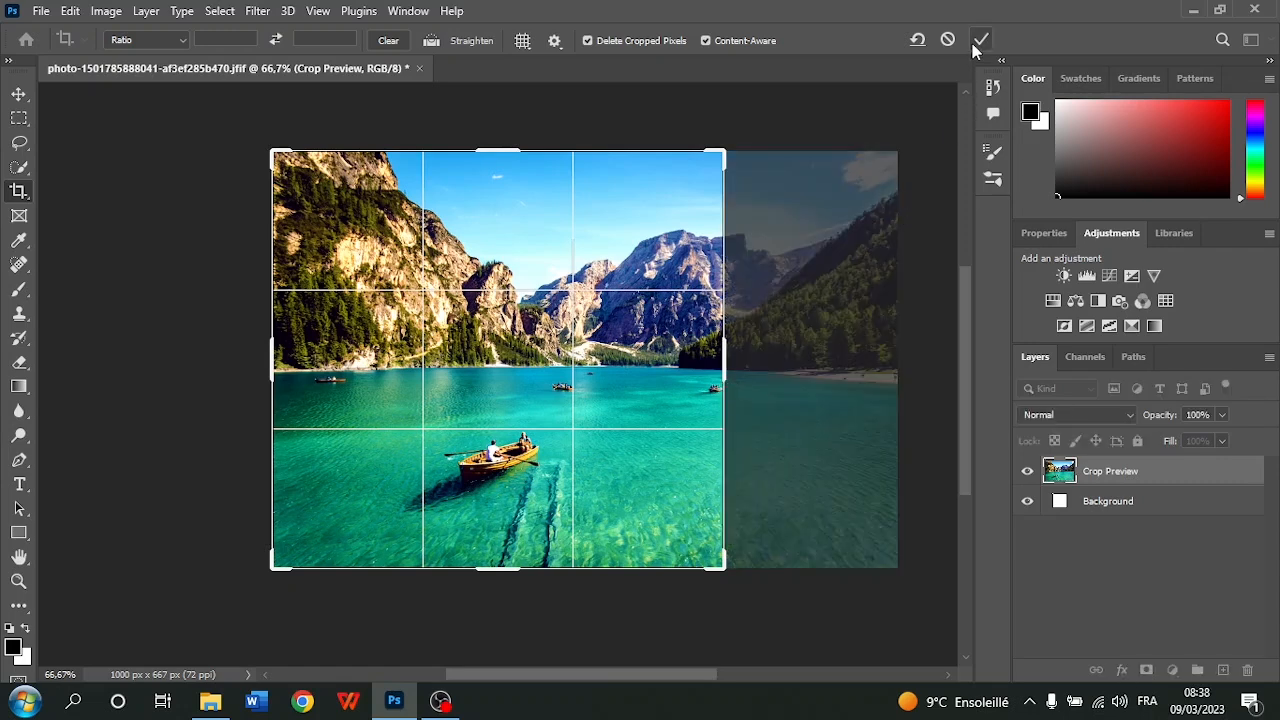
{"action": "left_click_drag", "start_coordinate": [725, 350], "coordinate": [812, 360]}
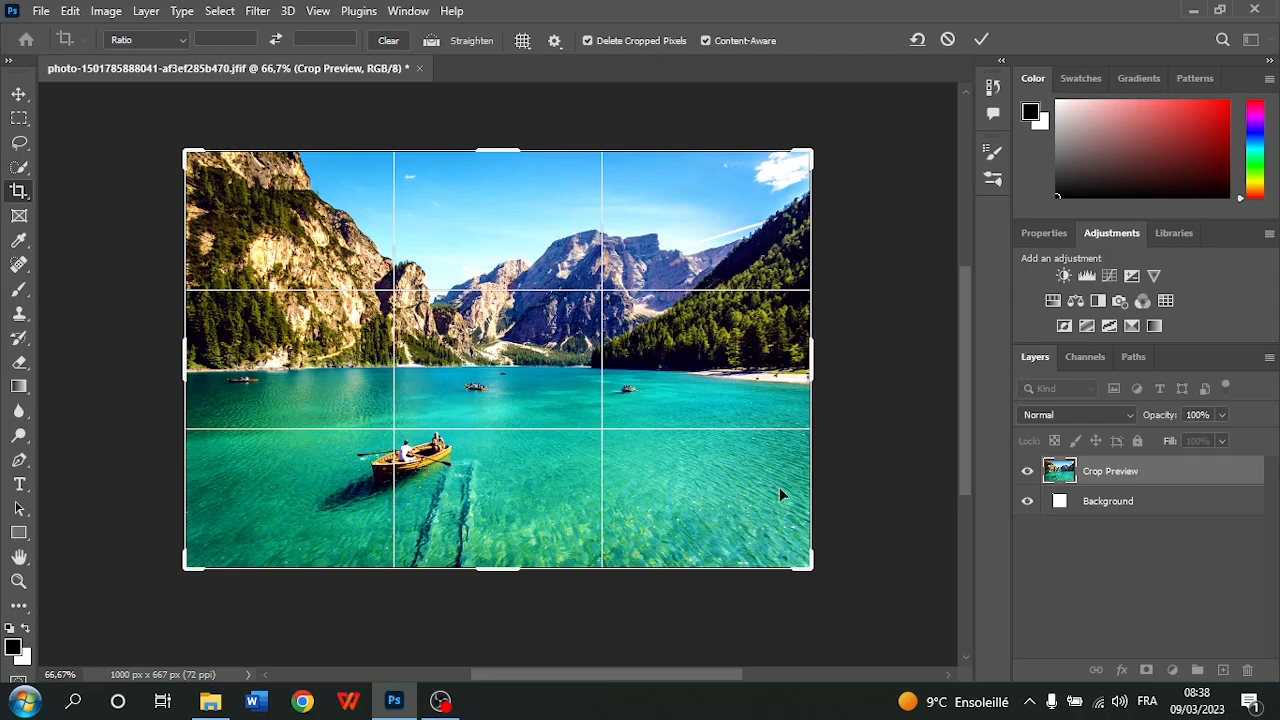
Extend the crop frame beyond the right and bottom edges to about 1156 x 817 px and apply it with Content-Aware fill
{"action": "mouse_move", "coordinate": [800, 566]}
{"action": "left_mouse_down"}
{"action": "mouse_move", "coordinate": [712, 446]}
{"action": "mouse_move", "coordinate": [815, 550]}
{"action": "mouse_move", "coordinate": [802, 567]}
{"action": "left_mouse_up"}
{"action": "scroll", "coordinate": [790, 375], "scroll_direction": "down", "scroll_amount": 2}
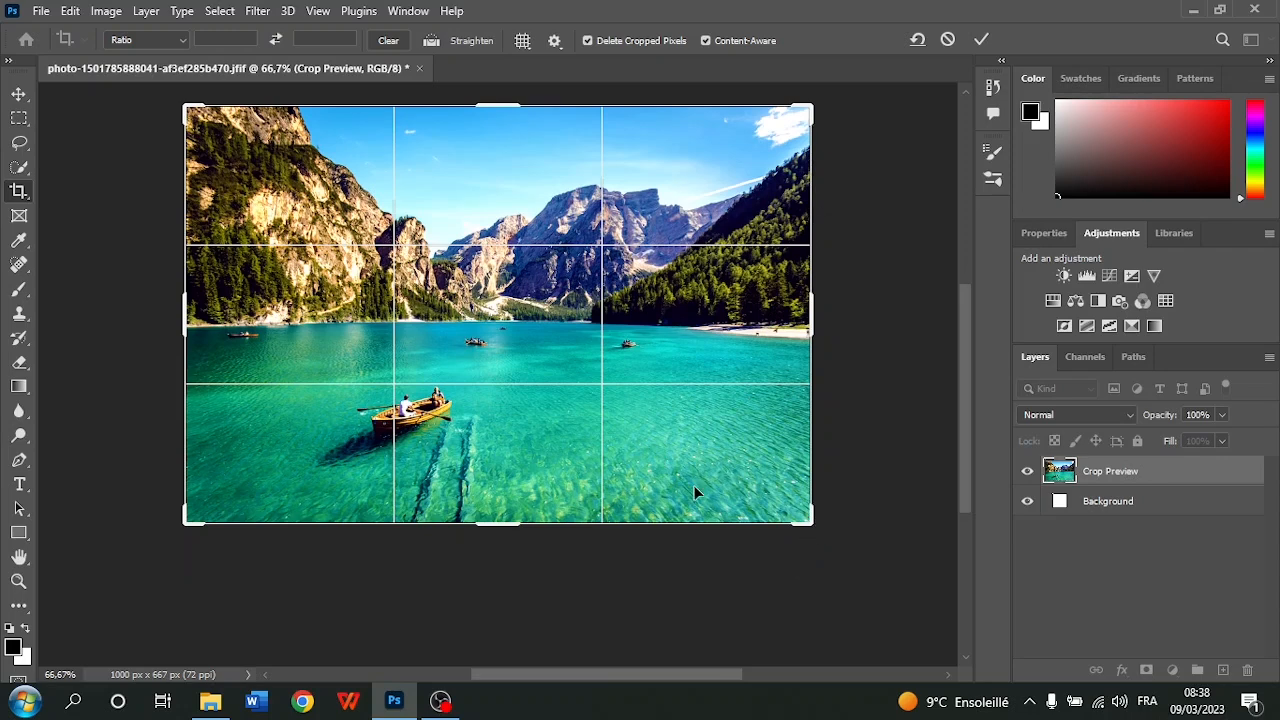
{"action": "left_click_drag", "start_coordinate": [823, 535], "coordinate": [860, 572]}
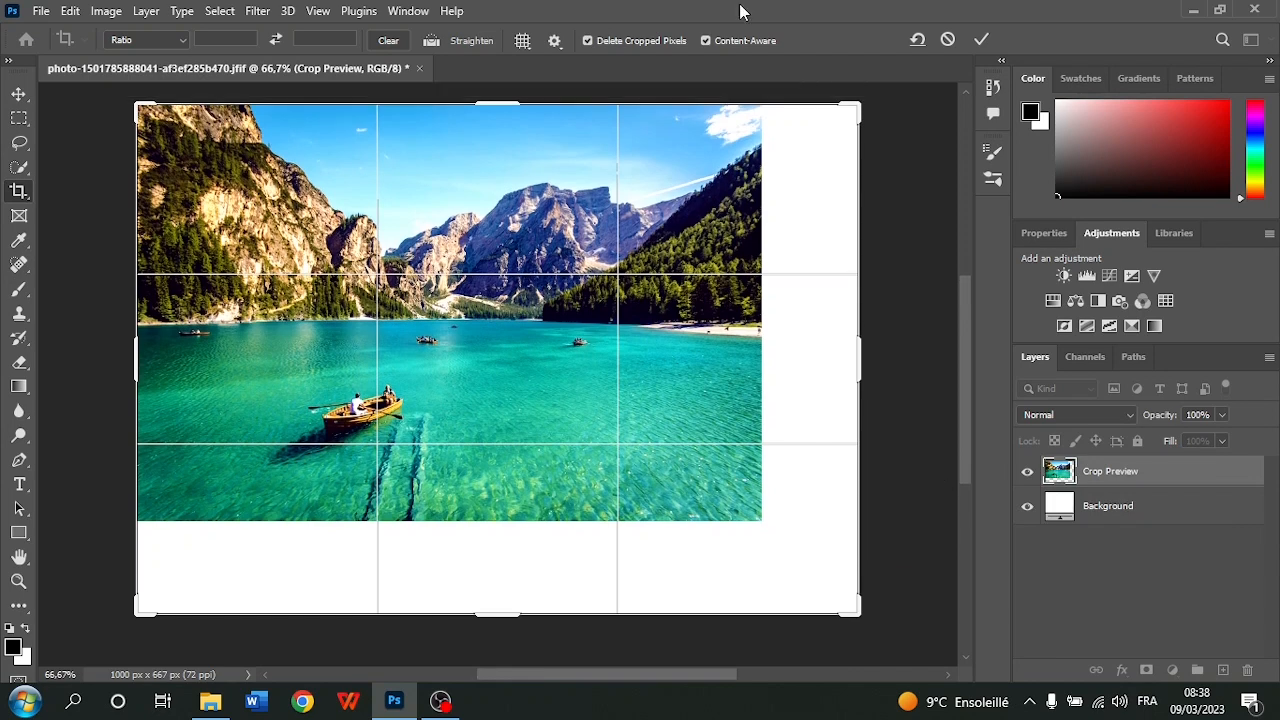
{"action": "left_click", "coordinate": [705, 41]}
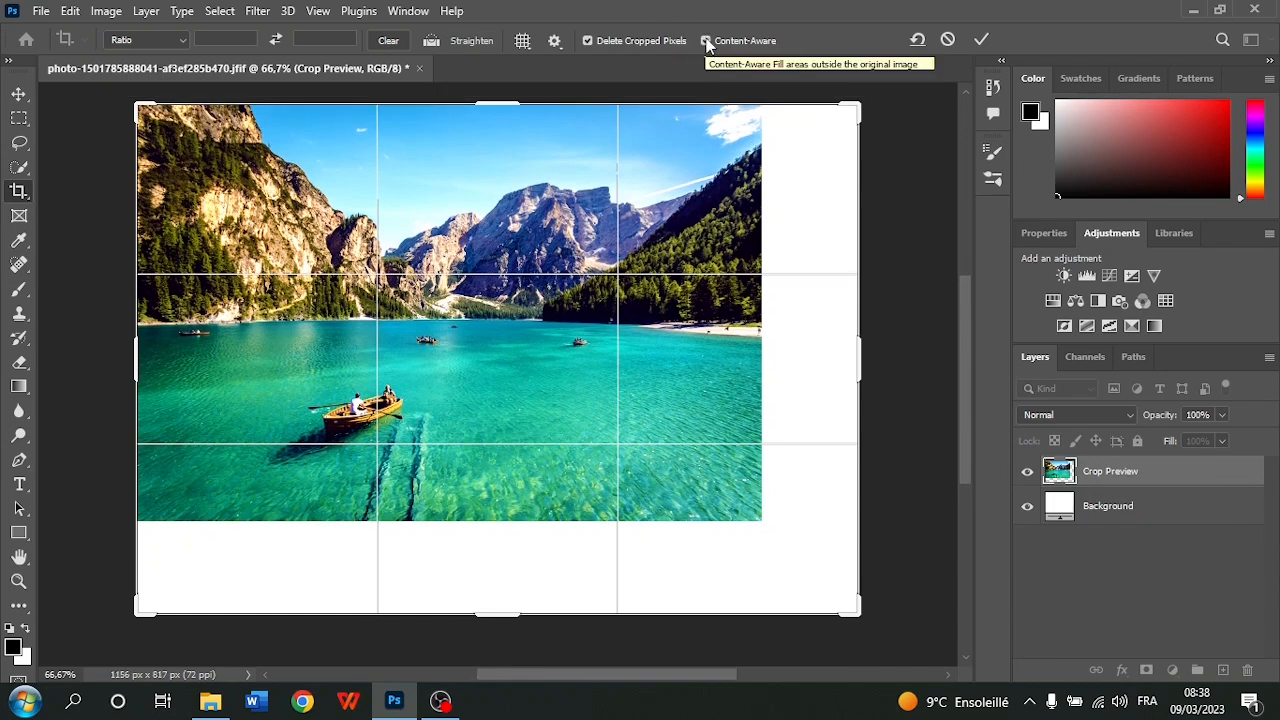
{"action": "left_click", "coordinate": [984, 40]}
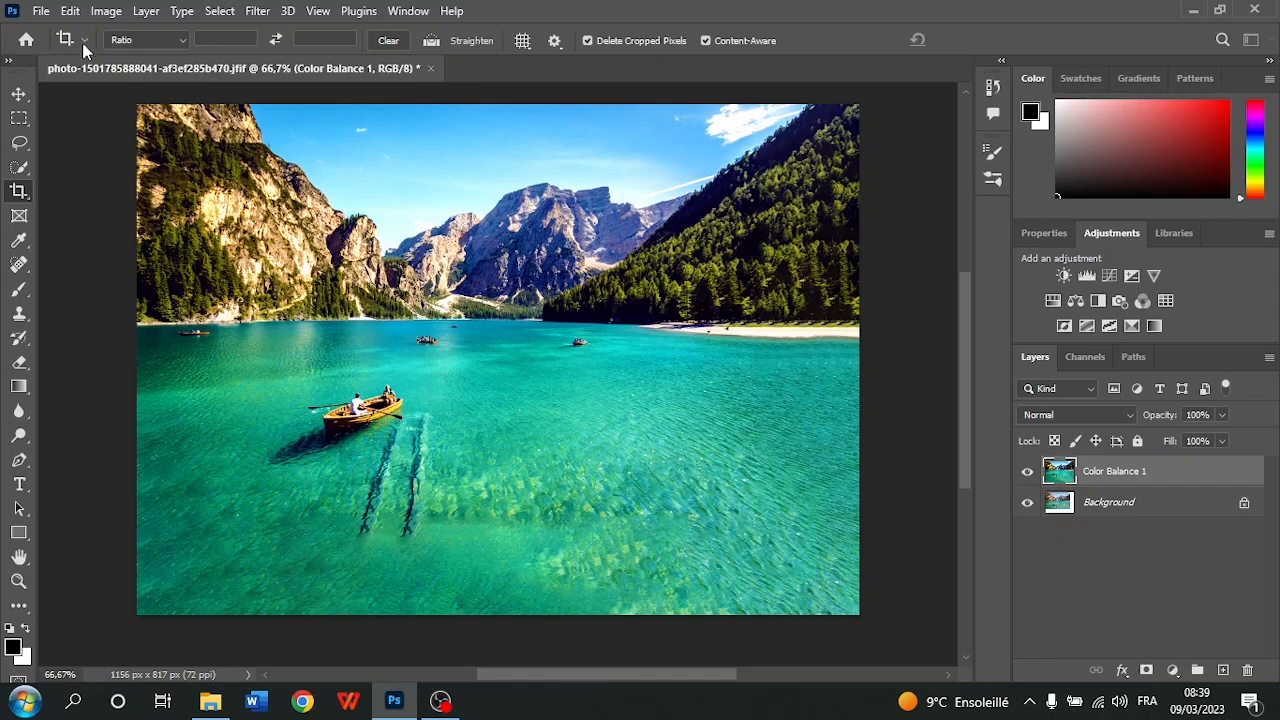
Undo the Content-Aware crop that extended the photo to the right and downwards
{"action": "left_click", "coordinate": [70, 12]}
{"action": "left_click", "coordinate": [116, 28]}
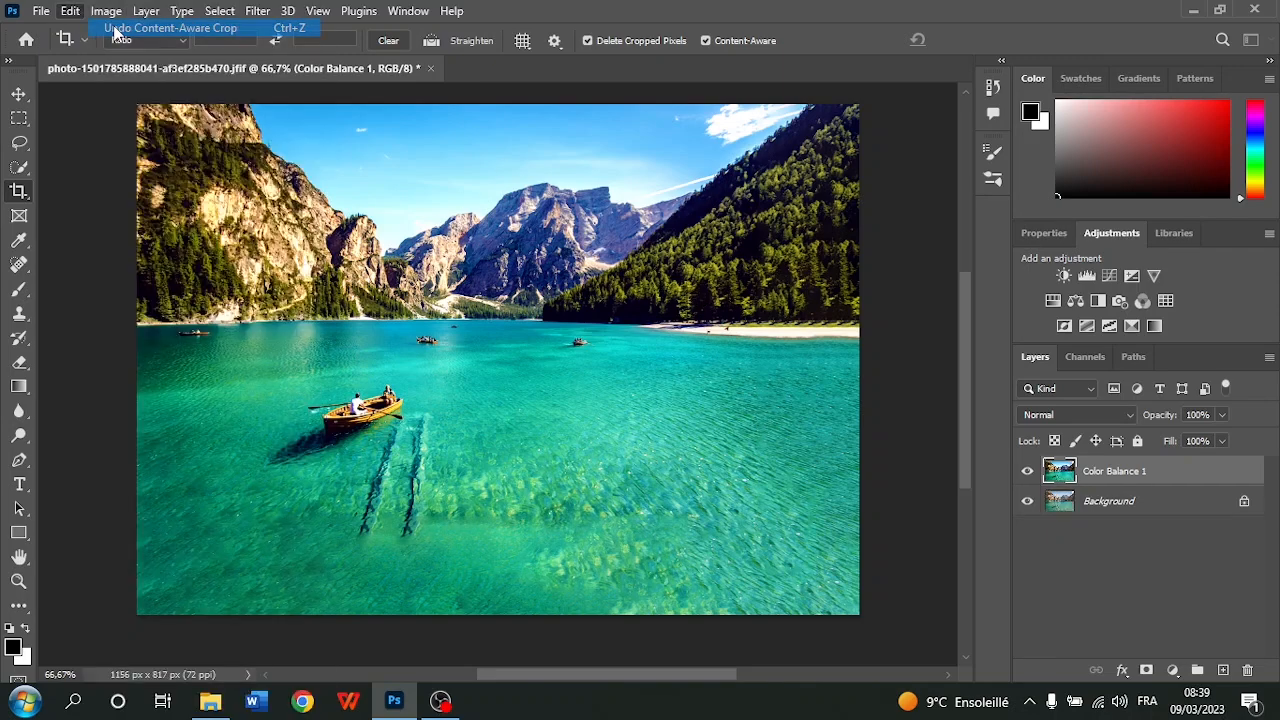
{"action": "scroll", "coordinate": [400, 330], "scroll_direction": "up", "scroll_amount": 2}
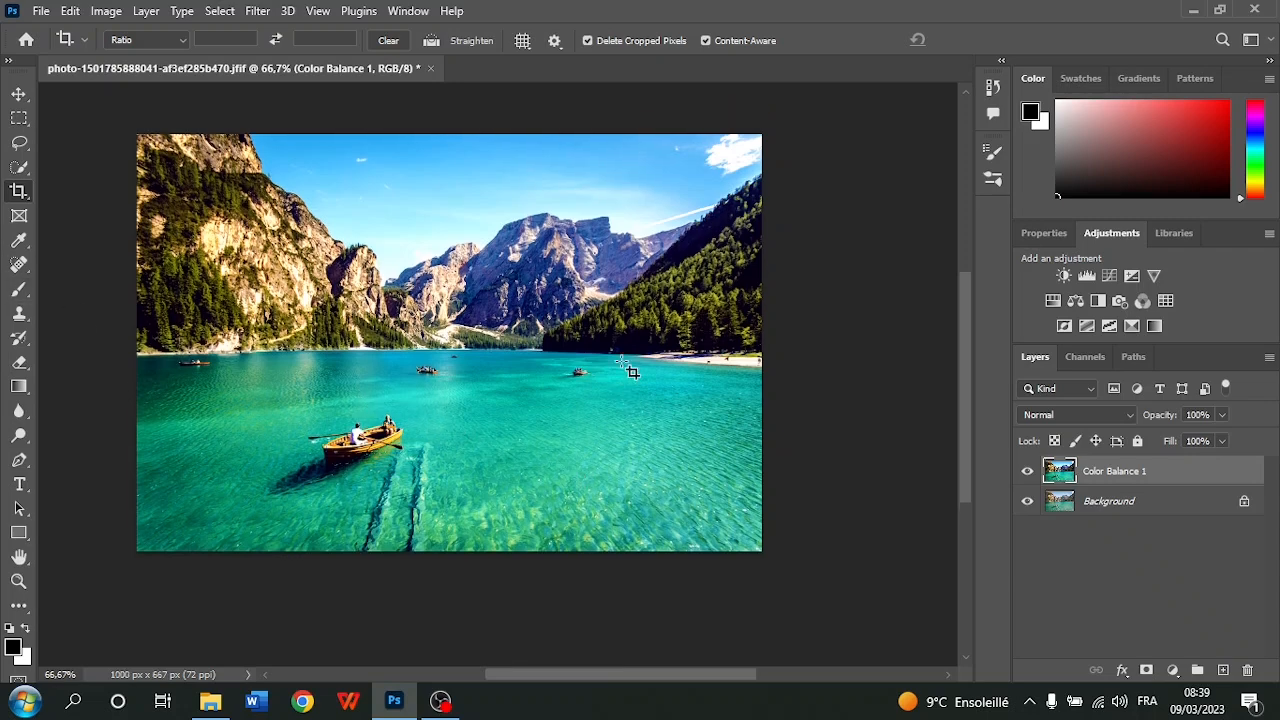
Extend the crop frame above the sky to about 1000 x 781 px, apply it with Content-Aware fill and inspect the added area
{"action": "left_click", "coordinate": [18, 94]}
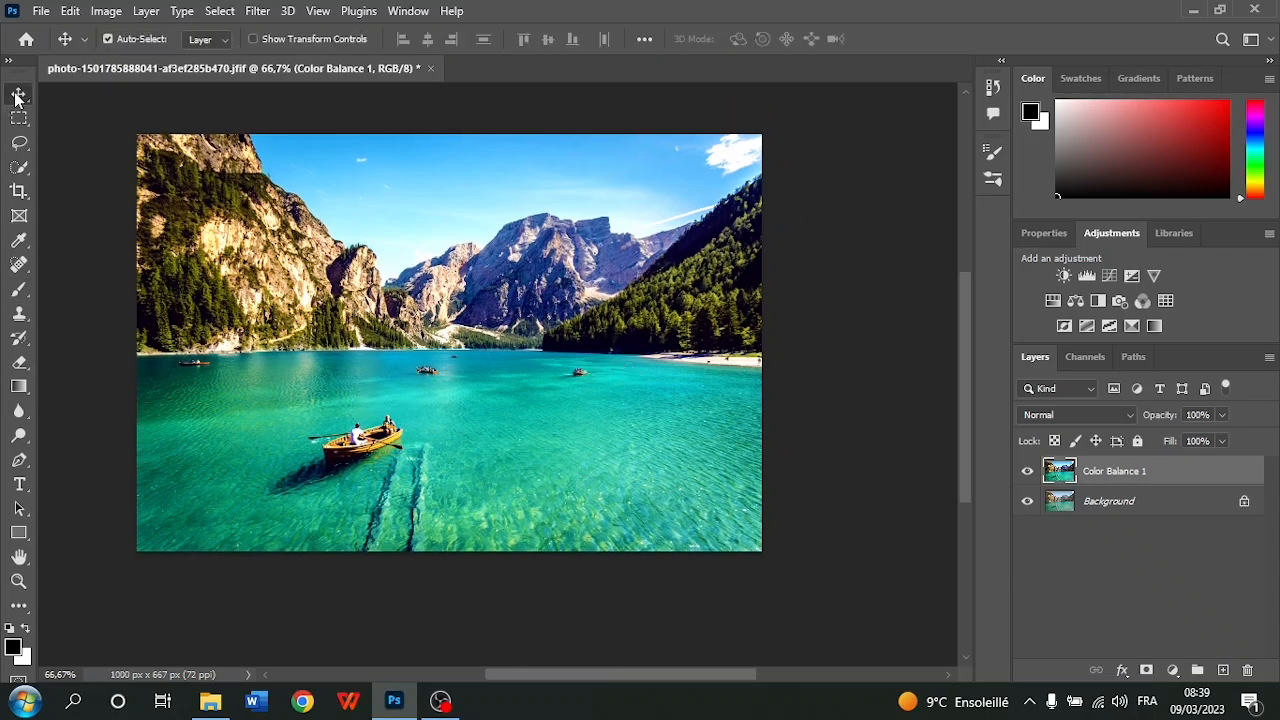
{"action": "left_click", "coordinate": [20, 192]}
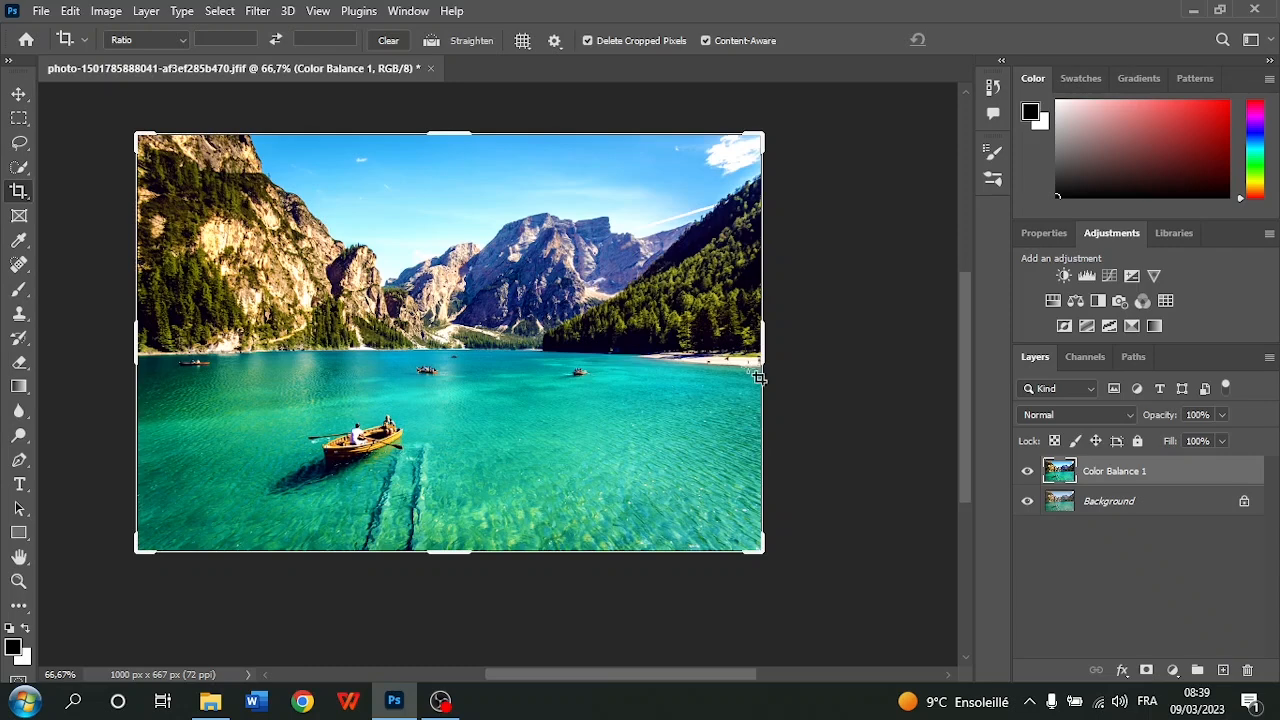
{"action": "scroll", "coordinate": [770, 216], "scroll_direction": "up", "scroll_amount": 4}
{"action": "scroll", "coordinate": [551, 230], "scroll_direction": "up", "scroll_amount": 1}
{"action": "left_click_drag", "start_coordinate": [466, 212], "coordinate": [458, 173]}
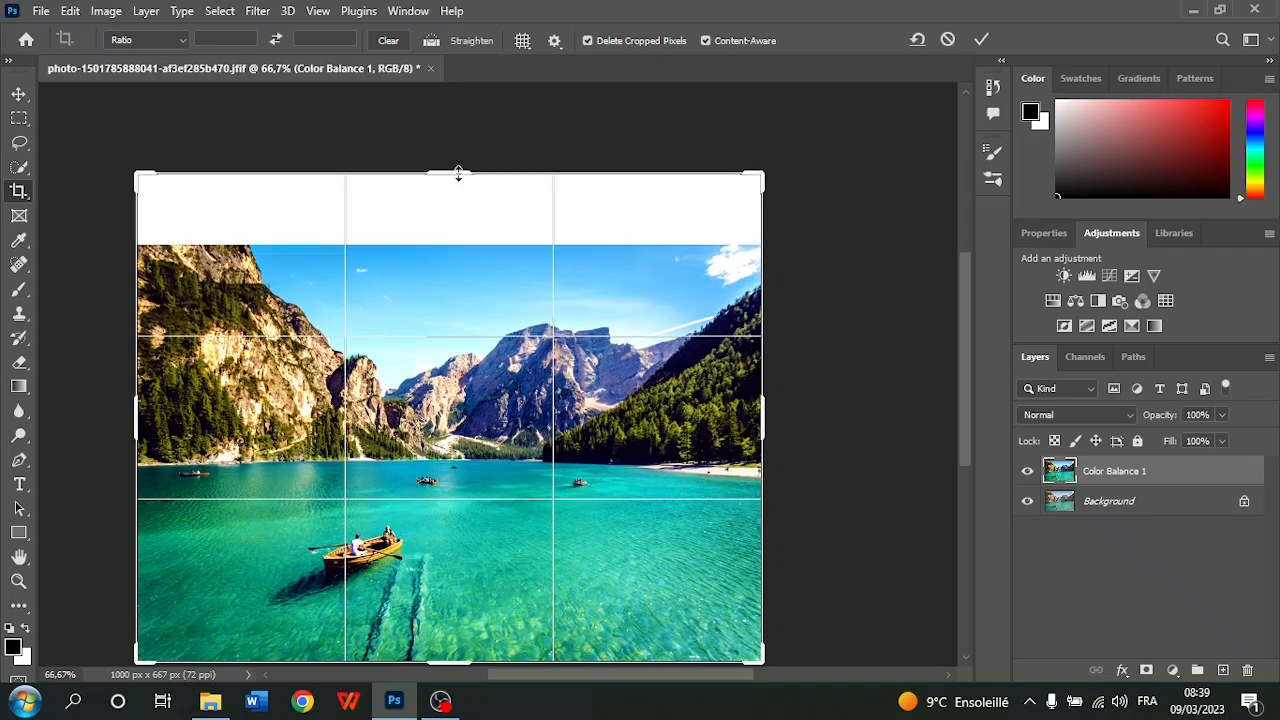
{"action": "left_click", "coordinate": [982, 38]}
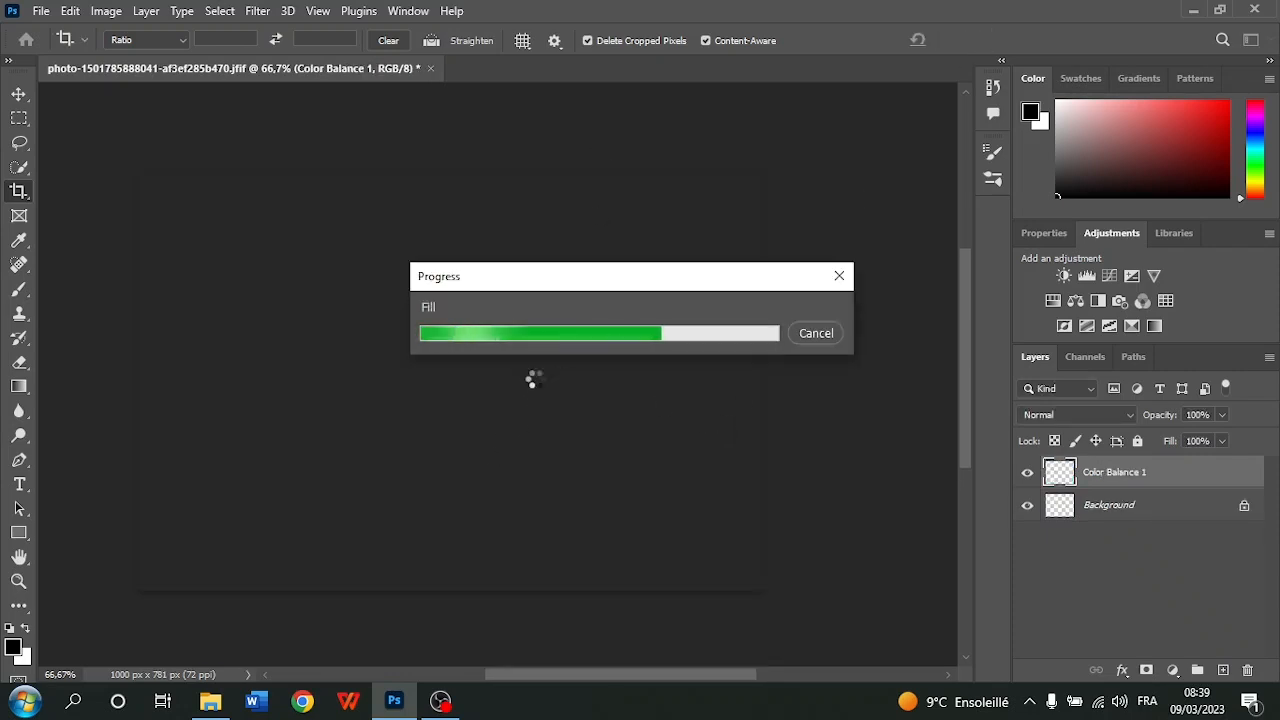
{"action": "scroll", "coordinate": [519, 339], "scroll_direction": "down", "scroll_amount": 2}
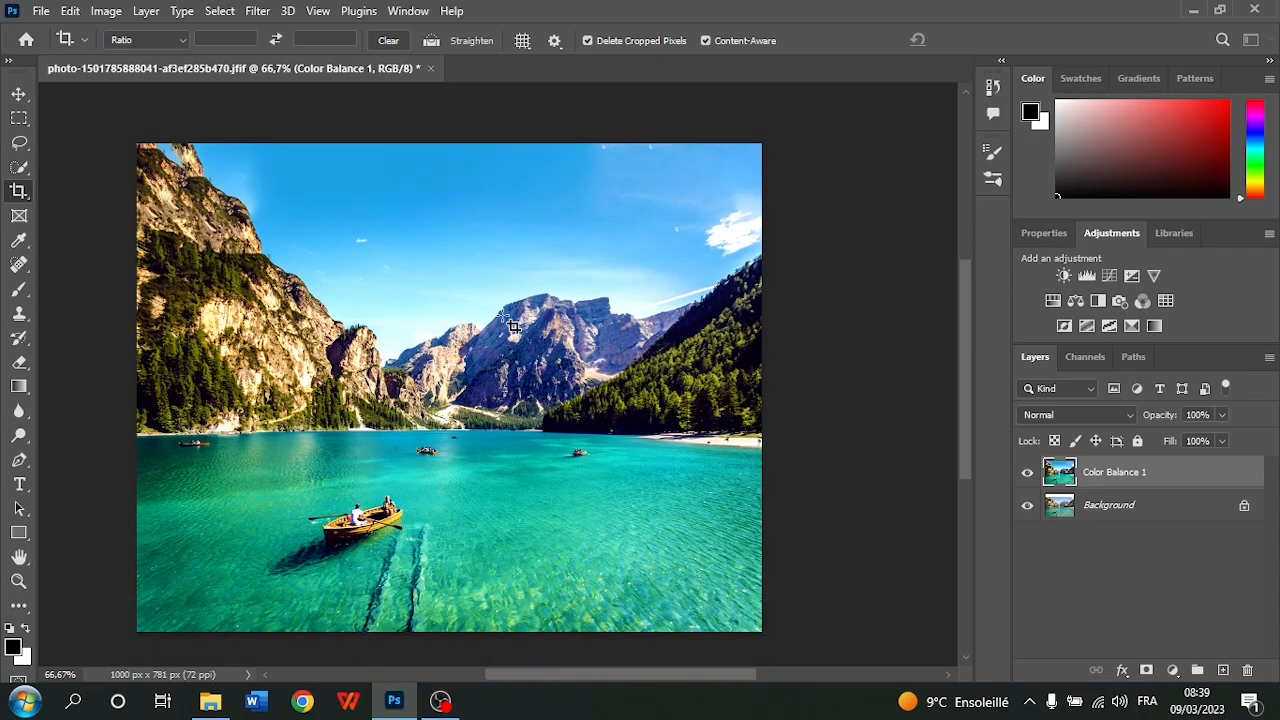
{"action": "scroll", "coordinate": [337, 223], "scroll_direction": "up", "scroll_amount": 1}
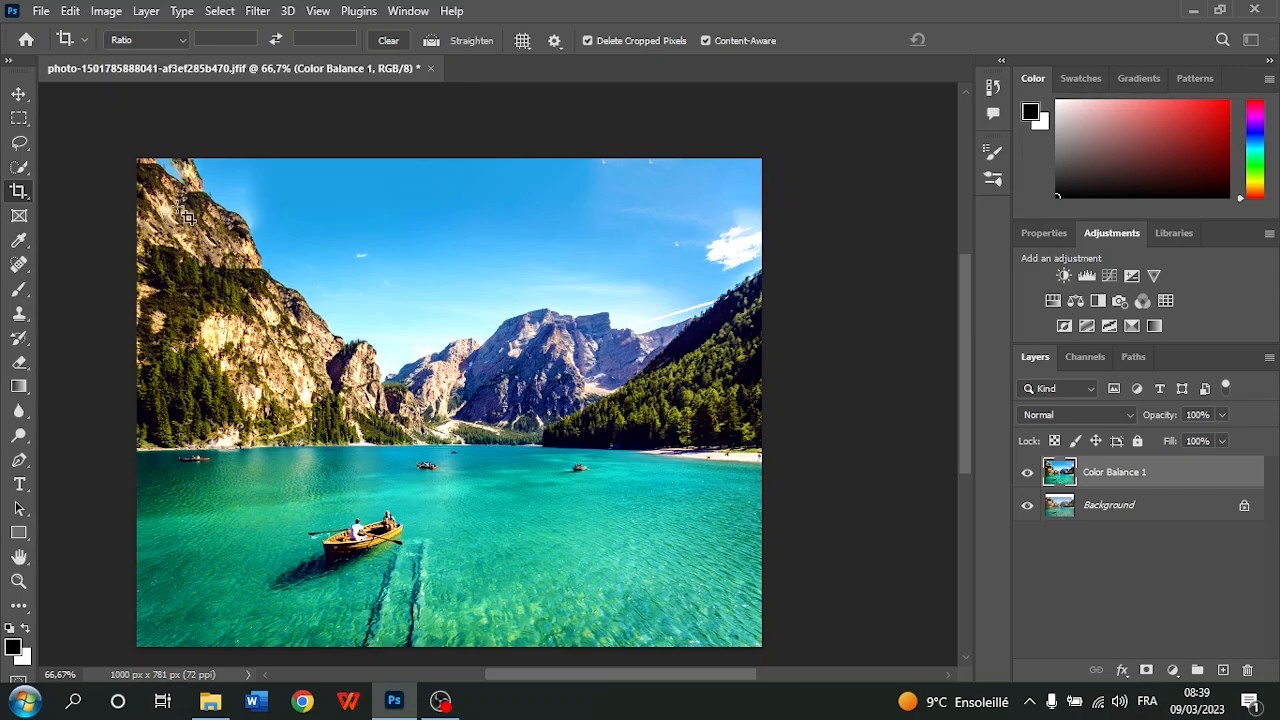
{"action": "scroll", "coordinate": [732, 490], "scroll_direction": "down", "scroll_amount": 1}
Undo the Content-Aware crop that added sky above the mountains
{"action": "left_click", "coordinate": [70, 11]}
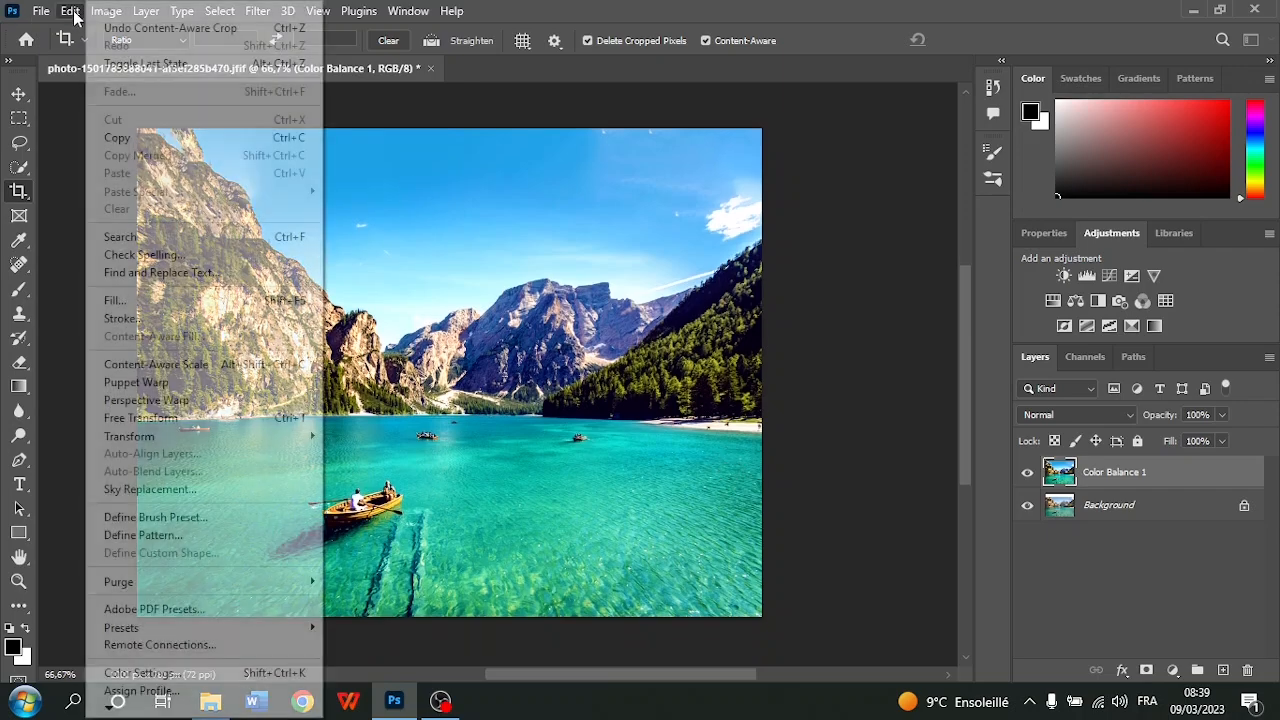
{"action": "left_click", "coordinate": [120, 28]}
{"action": "scroll", "coordinate": [535, 288], "scroll_direction": "up", "scroll_amount": 1}
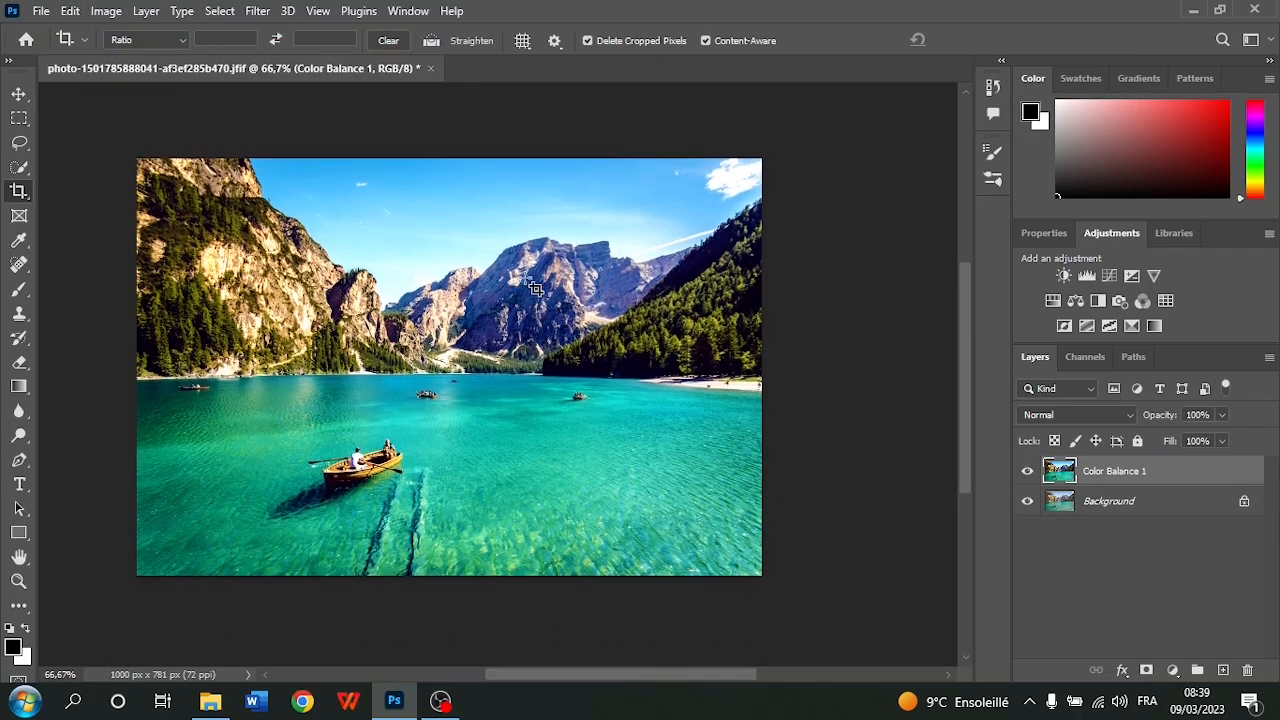
Extend the crop frame beyond the lake photo's right edge to about 1105 x 667 px and apply it with Content-Aware fill
{"action": "left_click", "coordinate": [18, 93]}
{"action": "left_click", "coordinate": [19, 190]}
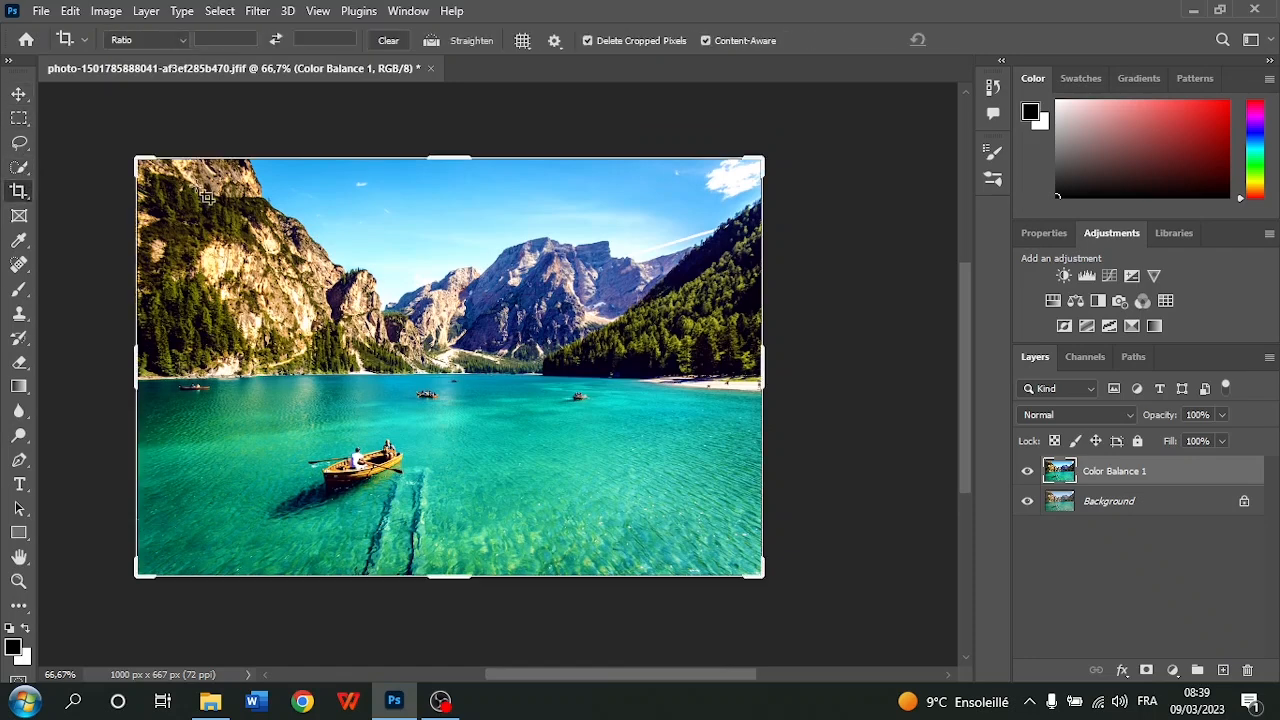
{"action": "left_click_drag", "start_coordinate": [757, 374], "coordinate": [794, 386]}
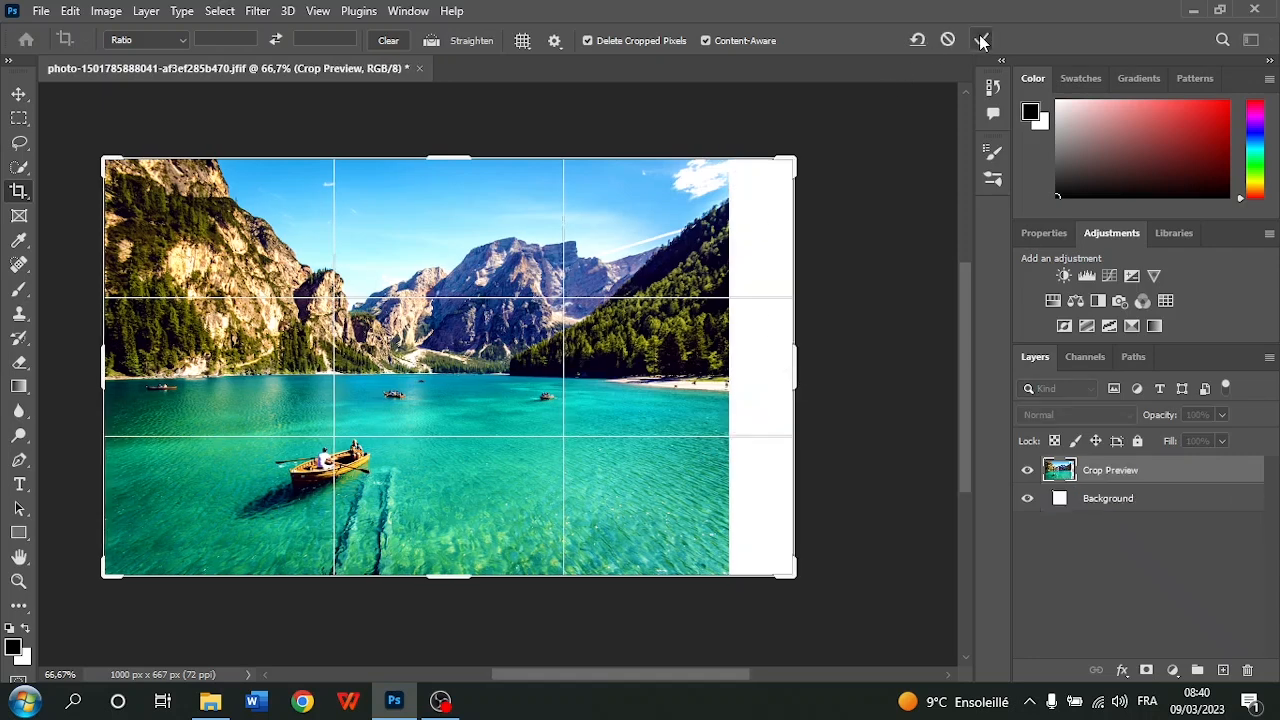
{"action": "left_click", "coordinate": [980, 39]}
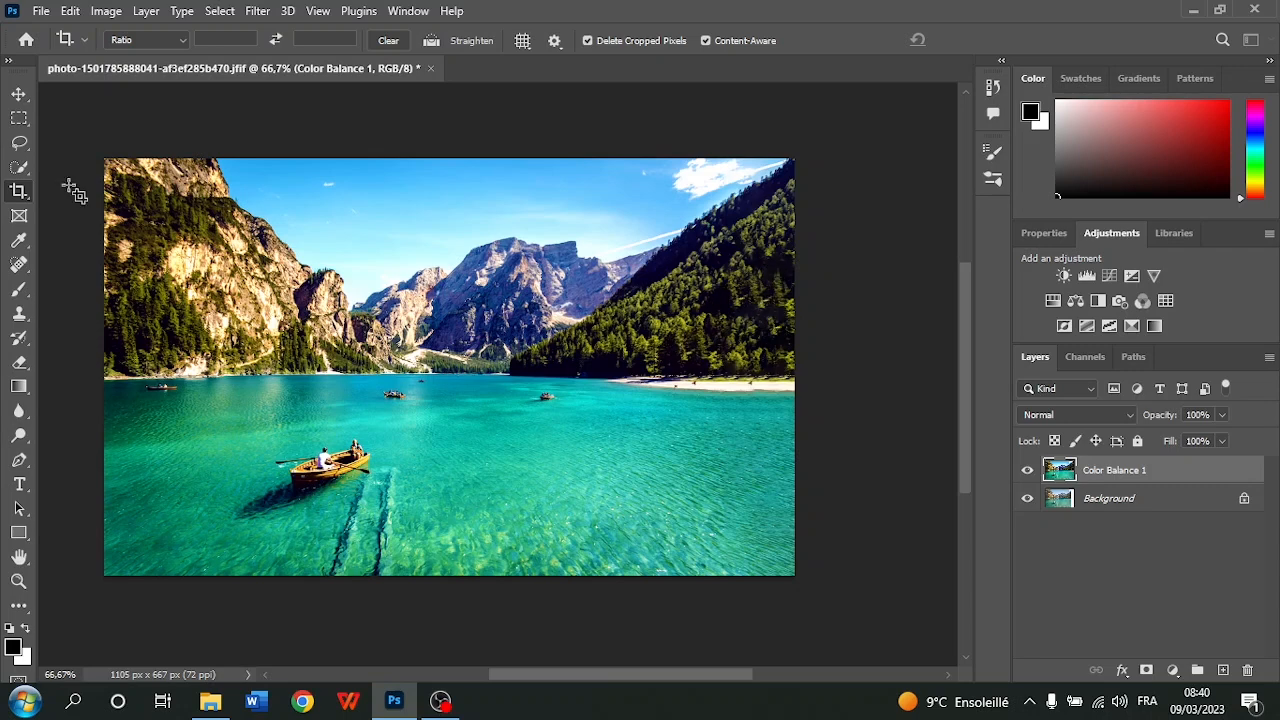
{"action": "left_click", "coordinate": [19, 94]}
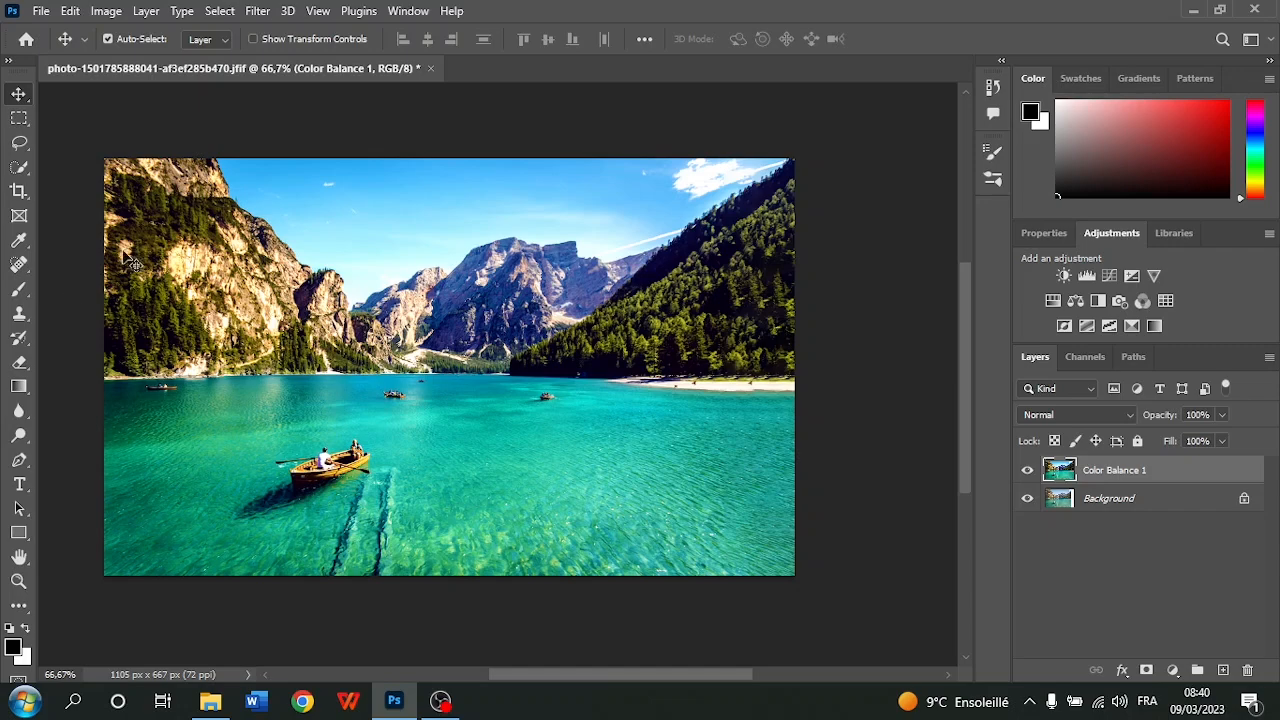
Open chatgpt-exemples.jpg from the recent files
{"action": "left_click", "coordinate": [40, 12]}
{"action": "left_click", "coordinate": [38, 14]}
{"action": "left_click", "coordinate": [26, 40]}
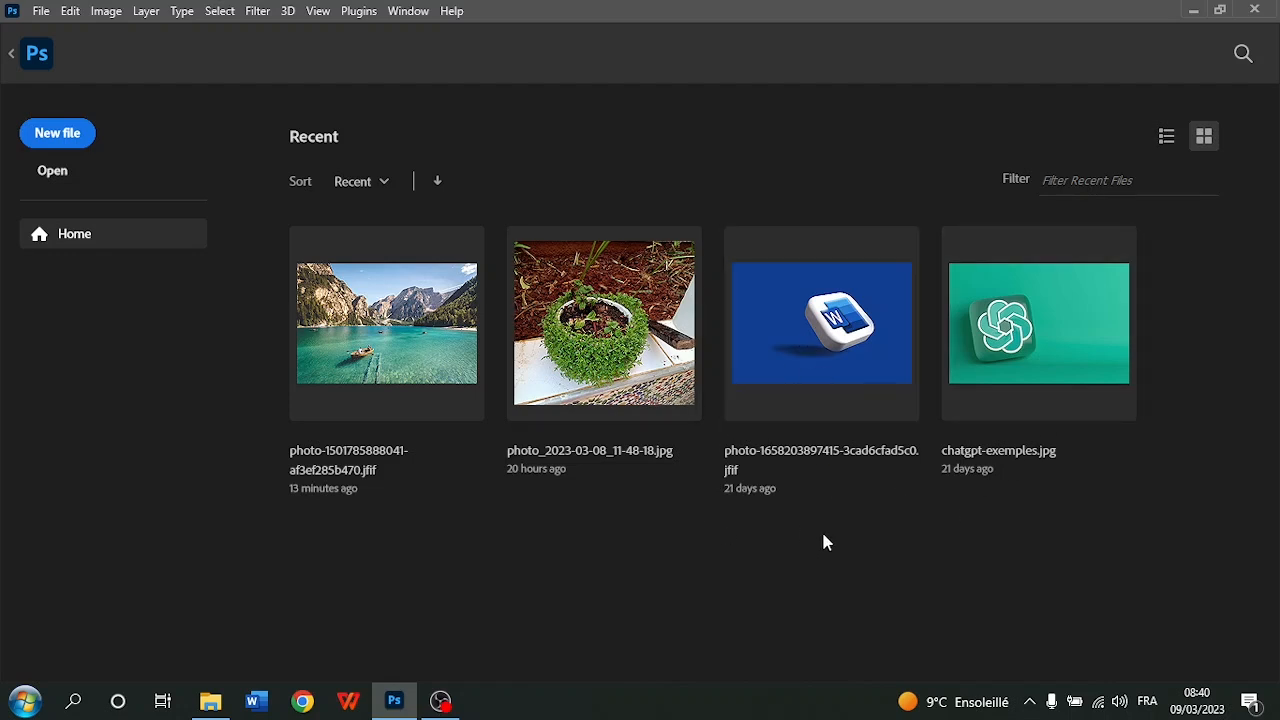
{"action": "left_click", "coordinate": [1039, 346]}
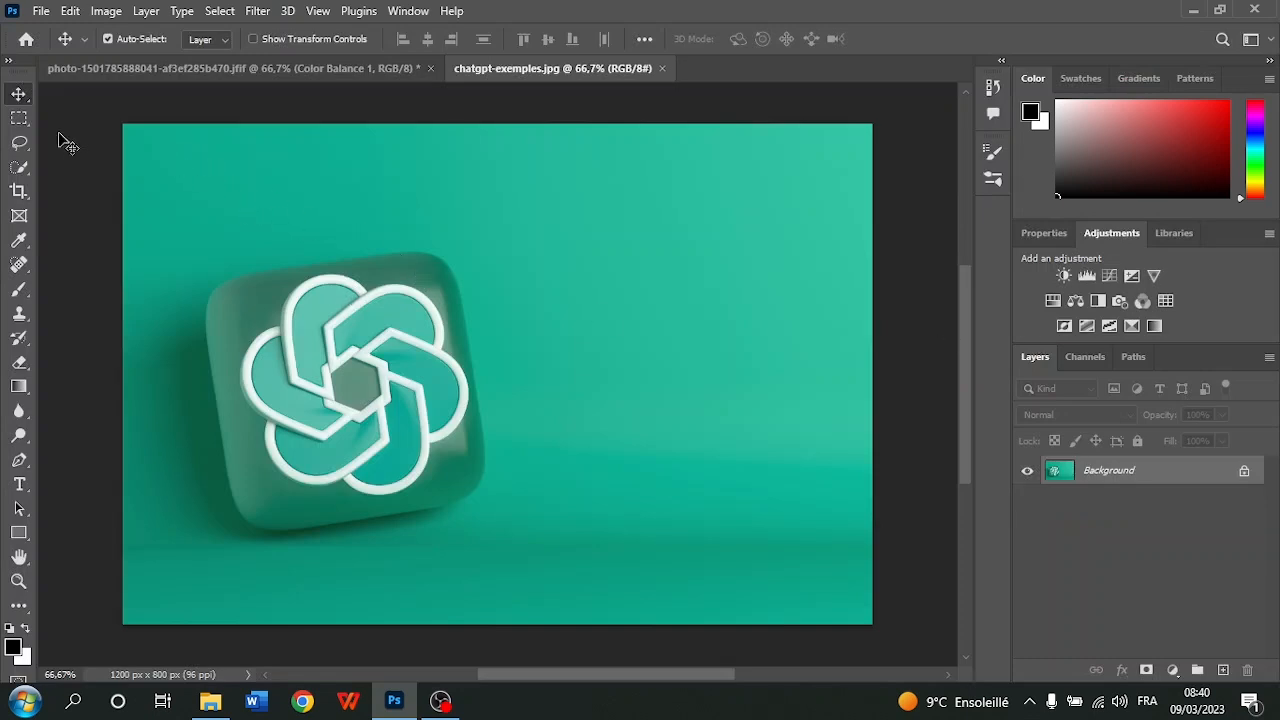
Extend the crop frame beyond the logo image's right edge to about 1443 x 800 px and apply it with Content-Aware fill
{"action": "left_click", "coordinate": [19, 191]}
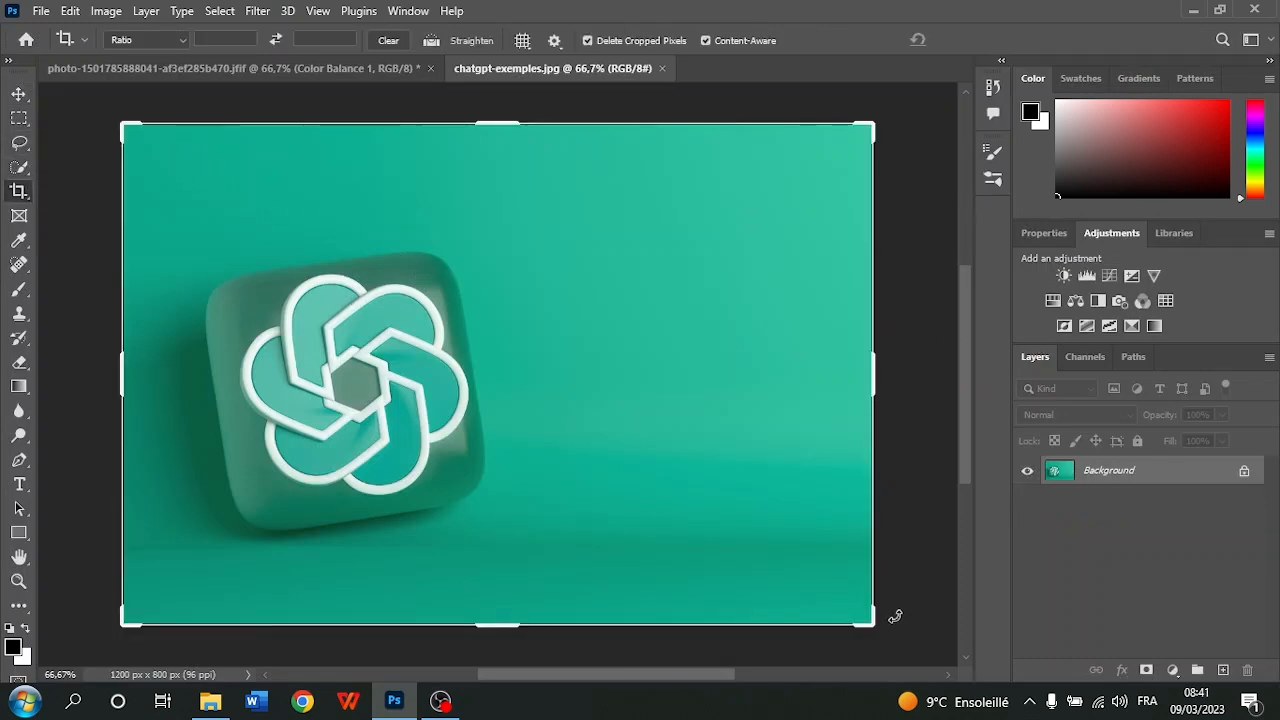
{"action": "left_click_drag", "start_coordinate": [876, 621], "coordinate": [953, 624]}
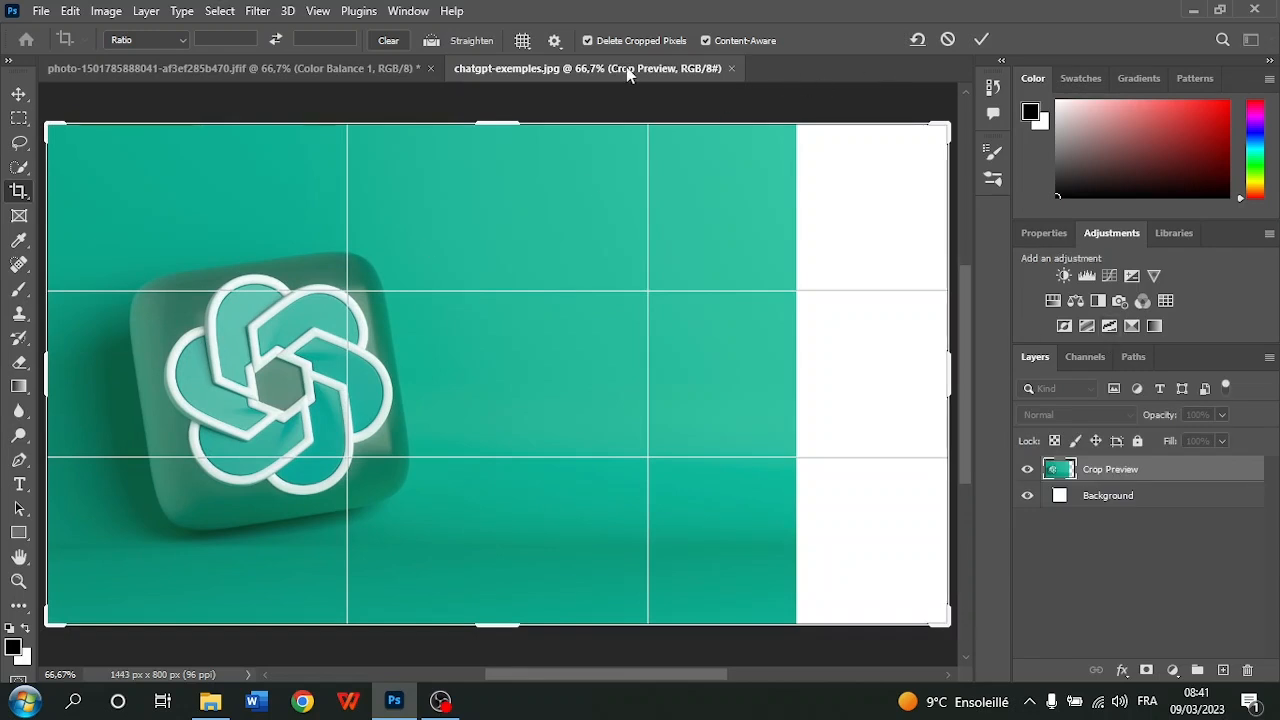
{"action": "left_click", "coordinate": [984, 44]}
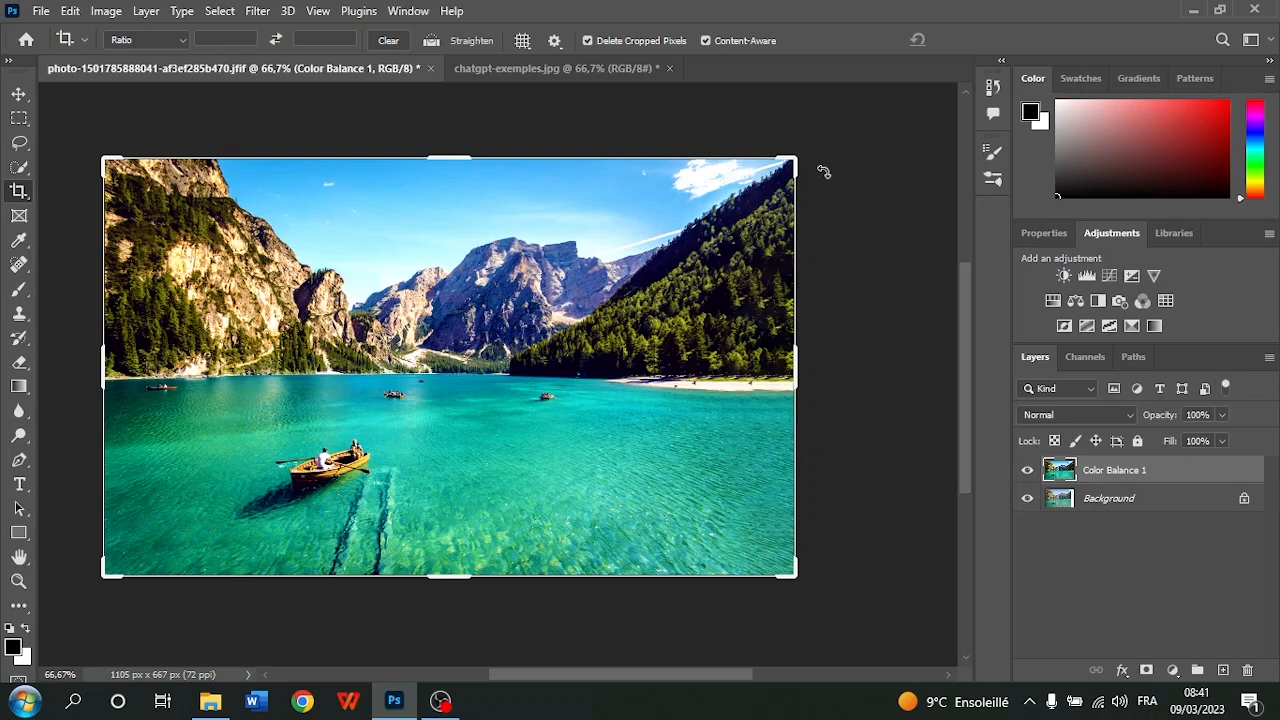
Extend the crop of springtime_bouquet.webp to the right and downwards to about 476 x 355 px and apply it with Content-Aware fill
{"action": "left_click", "coordinate": [1277, 701]}
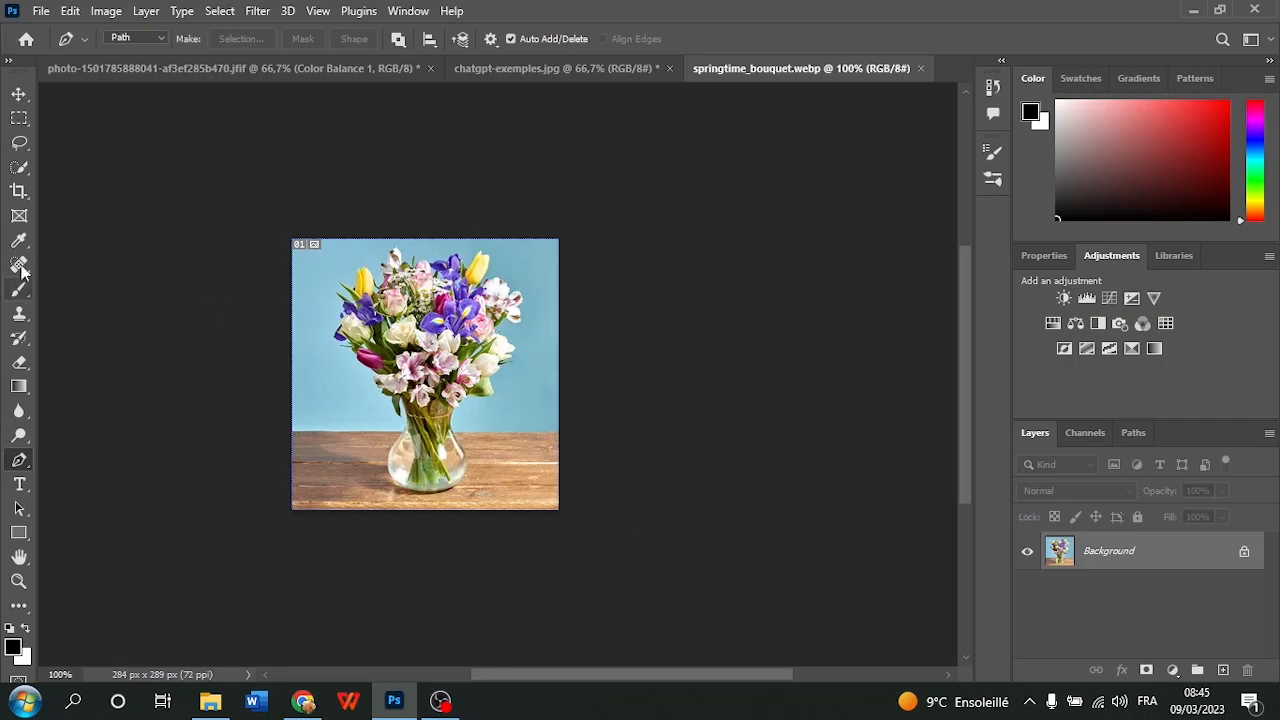
{"action": "left_click", "coordinate": [18, 191]}
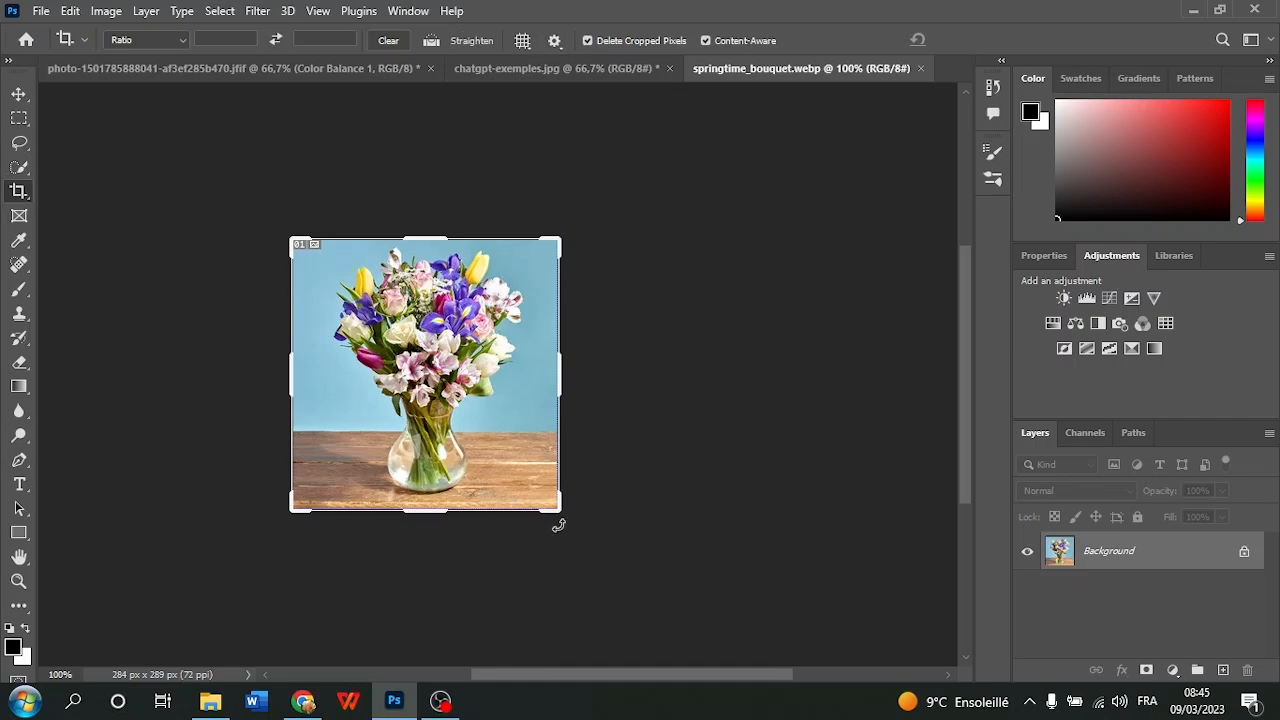
{"action": "left_click_drag", "start_coordinate": [559, 512], "coordinate": [651, 547]}
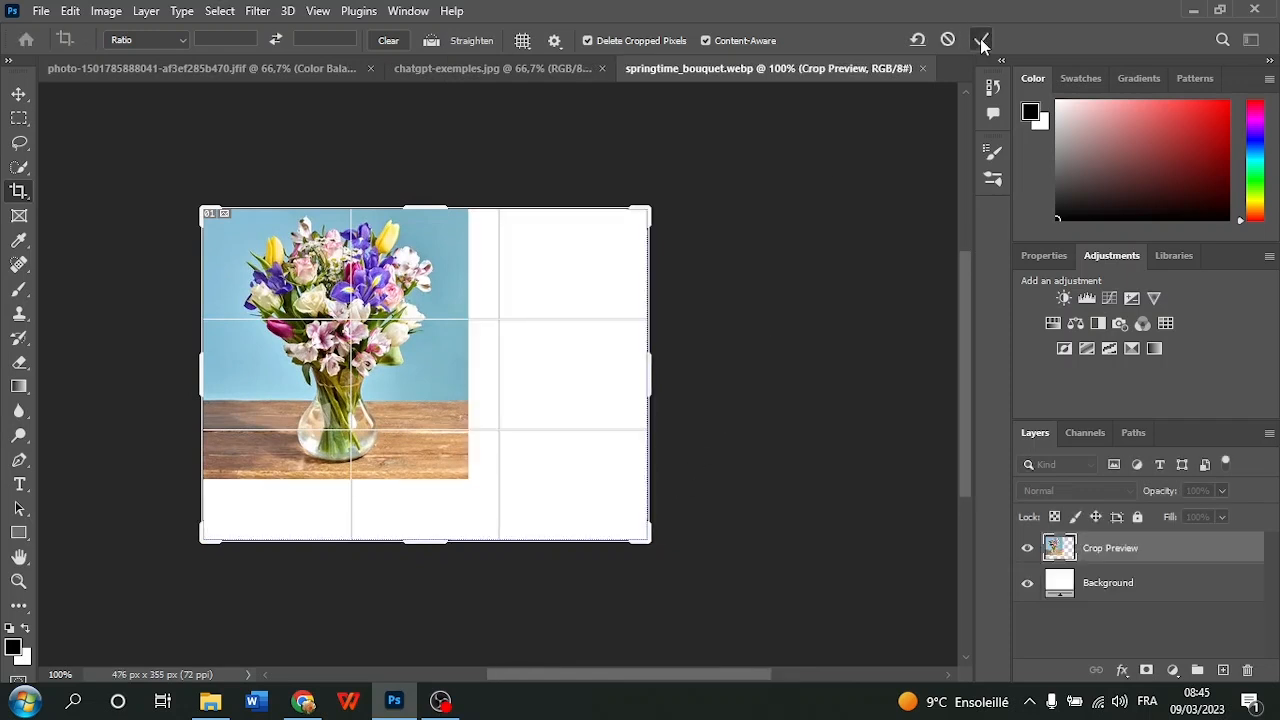
{"action": "left_click", "coordinate": [980, 38]}
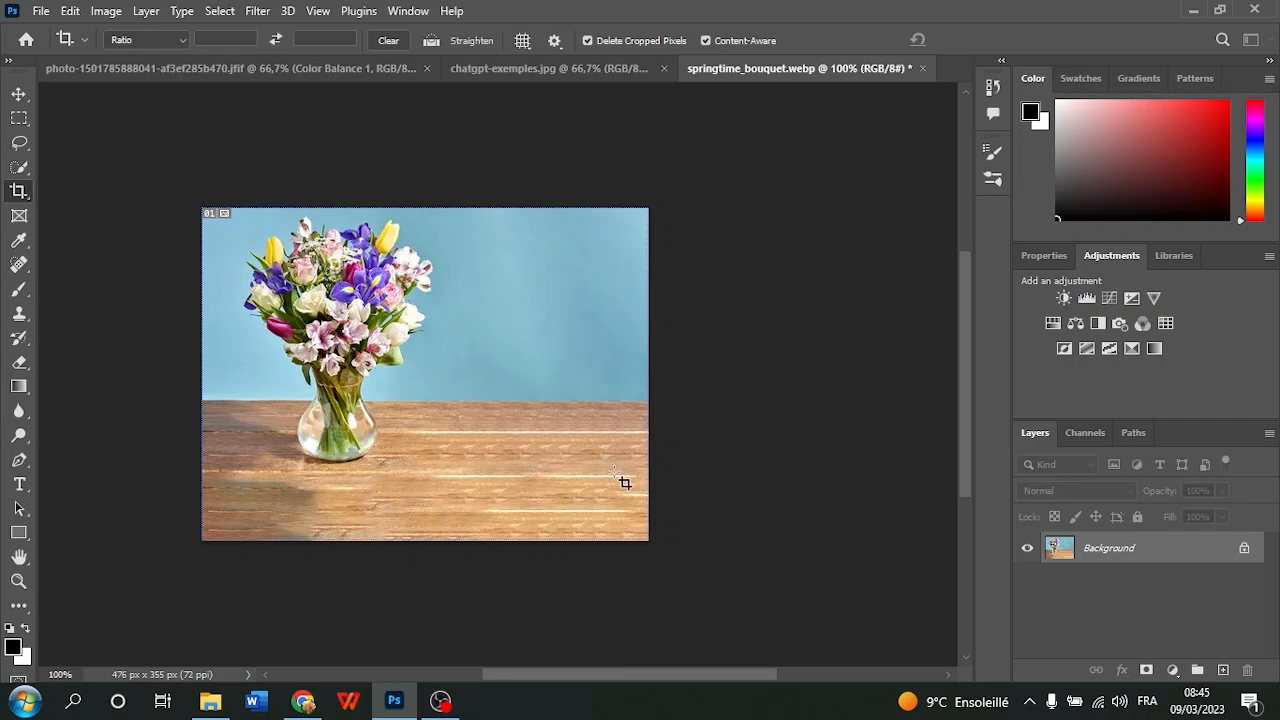
Try to select the flower bouquet and vase with the Quick Selection tool
{"action": "right_click", "coordinate": [17, 170]}
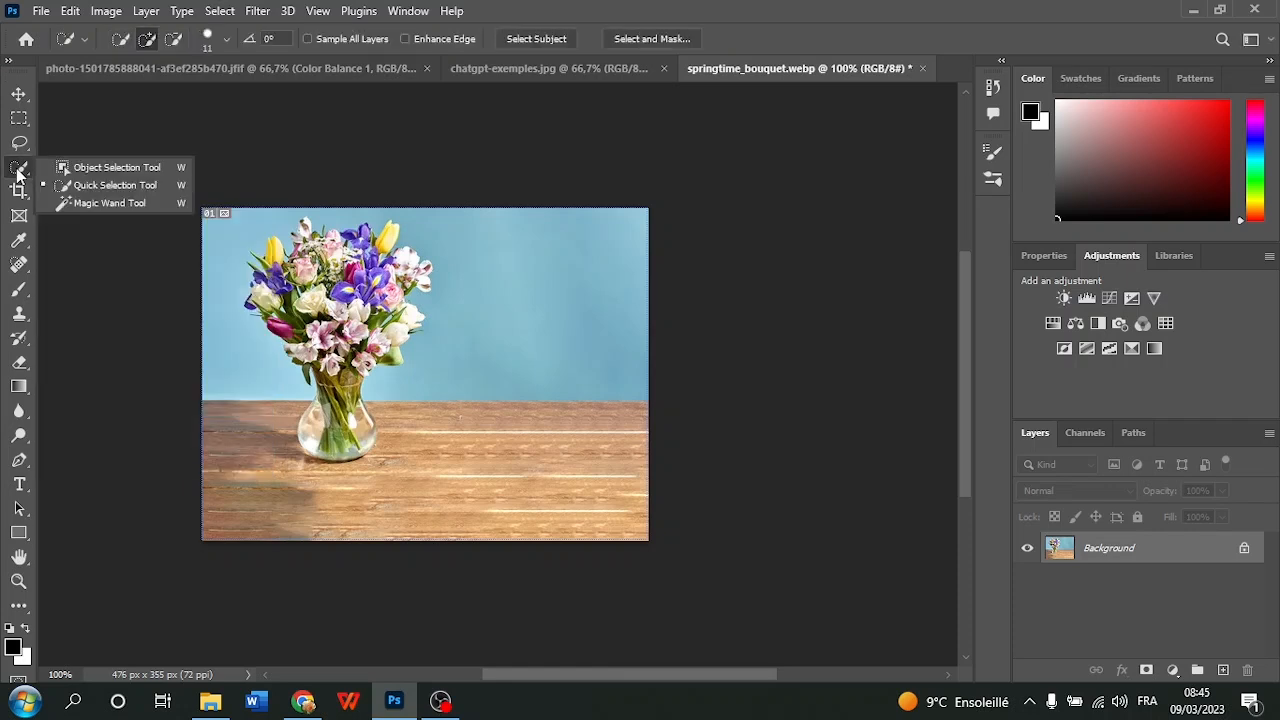
{"action": "left_click", "coordinate": [85, 186]}
{"action": "mouse_move", "coordinate": [430, 257]}
{"action": "left_mouse_down"}
{"action": "mouse_move", "coordinate": [356, 318]}
{"action": "mouse_move", "coordinate": [335, 360]}
{"action": "mouse_move", "coordinate": [335, 397]}
{"action": "mouse_move", "coordinate": [372, 430]}
{"action": "mouse_move", "coordinate": [384, 411]}
{"action": "mouse_move", "coordinate": [380, 347]}
{"action": "mouse_move", "coordinate": [401, 315]}
{"action": "mouse_move", "coordinate": [348, 359]}
{"action": "mouse_move", "coordinate": [331, 444]}
{"action": "mouse_move", "coordinate": [315, 445]}
{"action": "mouse_move", "coordinate": [307, 345]}
{"action": "mouse_move", "coordinate": [268, 262]}
{"action": "mouse_move", "coordinate": [318, 227]}
{"action": "mouse_move", "coordinate": [300, 231]}
{"action": "mouse_move", "coordinate": [306, 255]}
{"action": "mouse_move", "coordinate": [284, 285]}
{"action": "mouse_move", "coordinate": [362, 244]}
{"action": "left_mouse_up"}
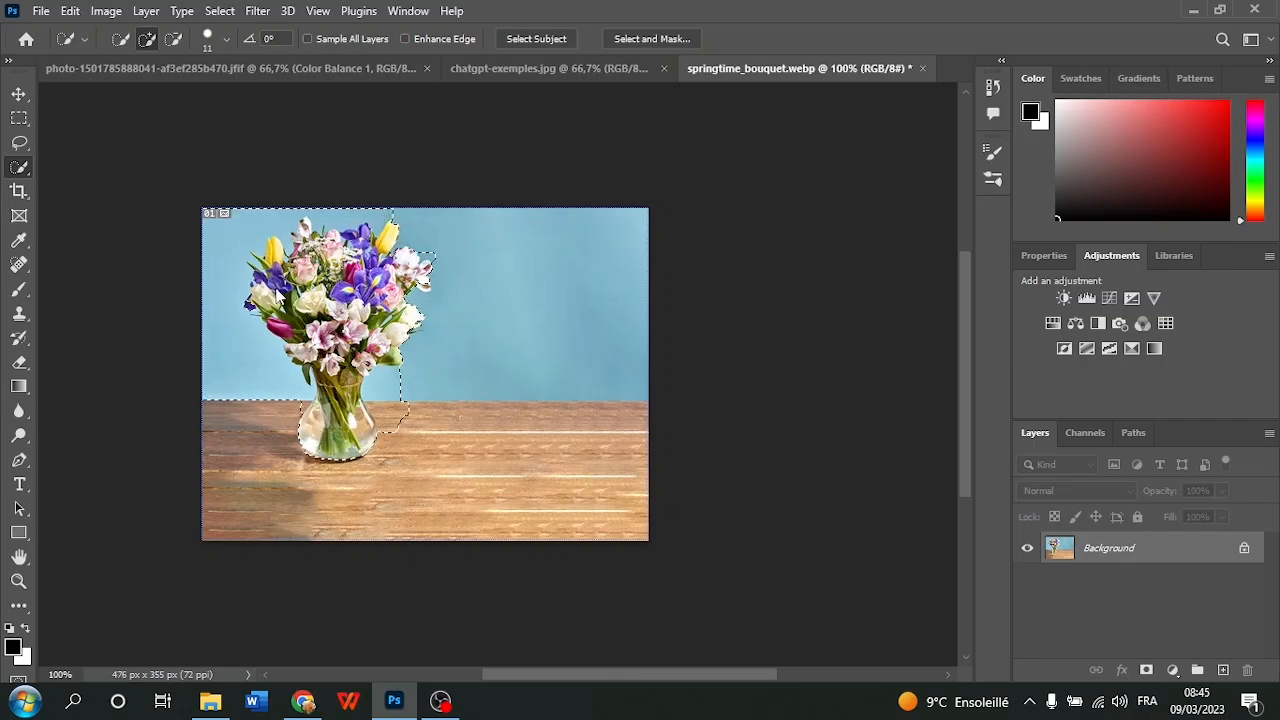
Undo the quick selections around the bouquet and return to the Move tool
{"action": "left_click", "coordinate": [68, 12]}
{"action": "left_click", "coordinate": [103, 30]}
{"action": "left_click", "coordinate": [70, 11]}
{"action": "left_click", "coordinate": [104, 30]}
{"action": "left_click", "coordinate": [70, 11]}
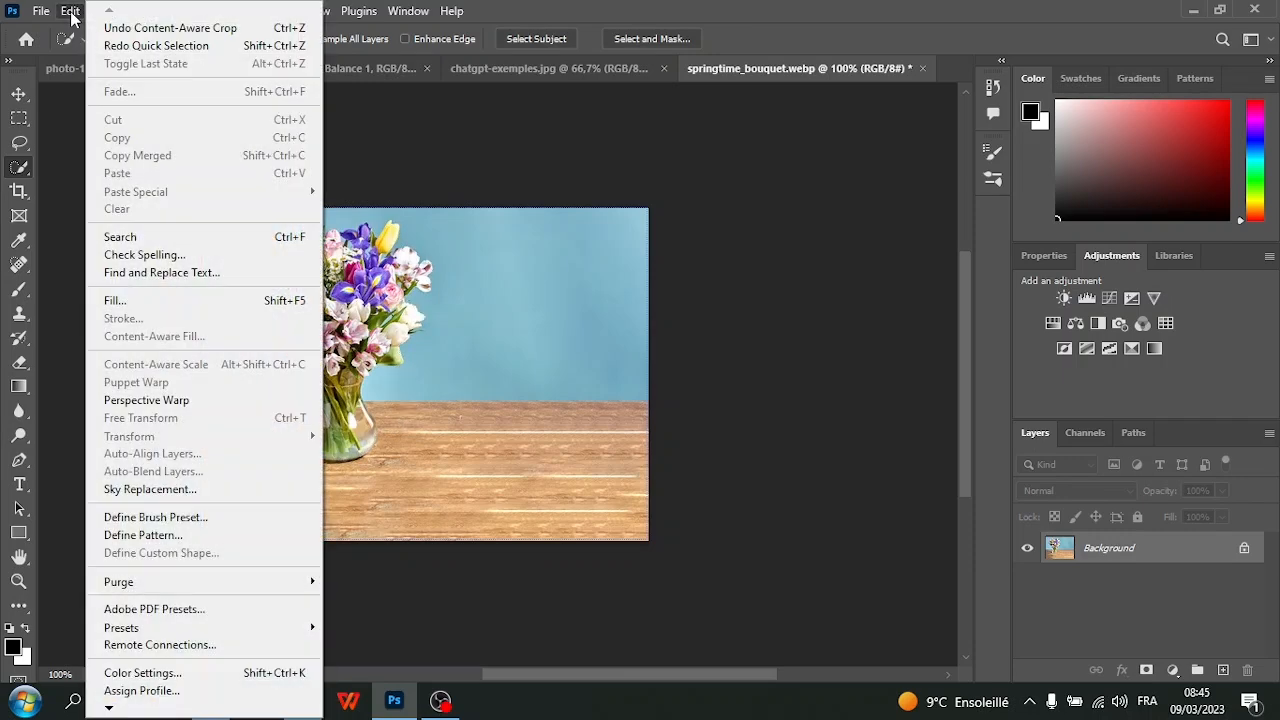
{"action": "left_click", "coordinate": [17, 95]}
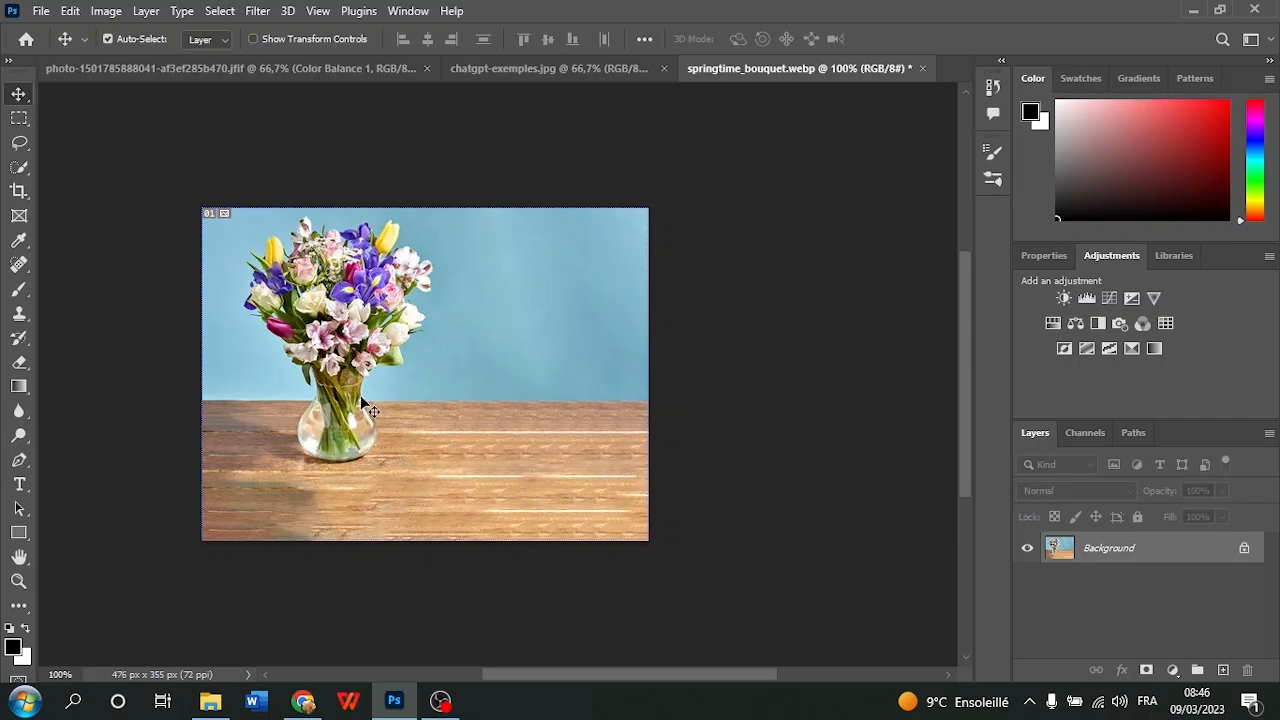
Duplicate the Background layer of the bouquet image as Background copy
{"action": "right_click", "coordinate": [1170, 560]}
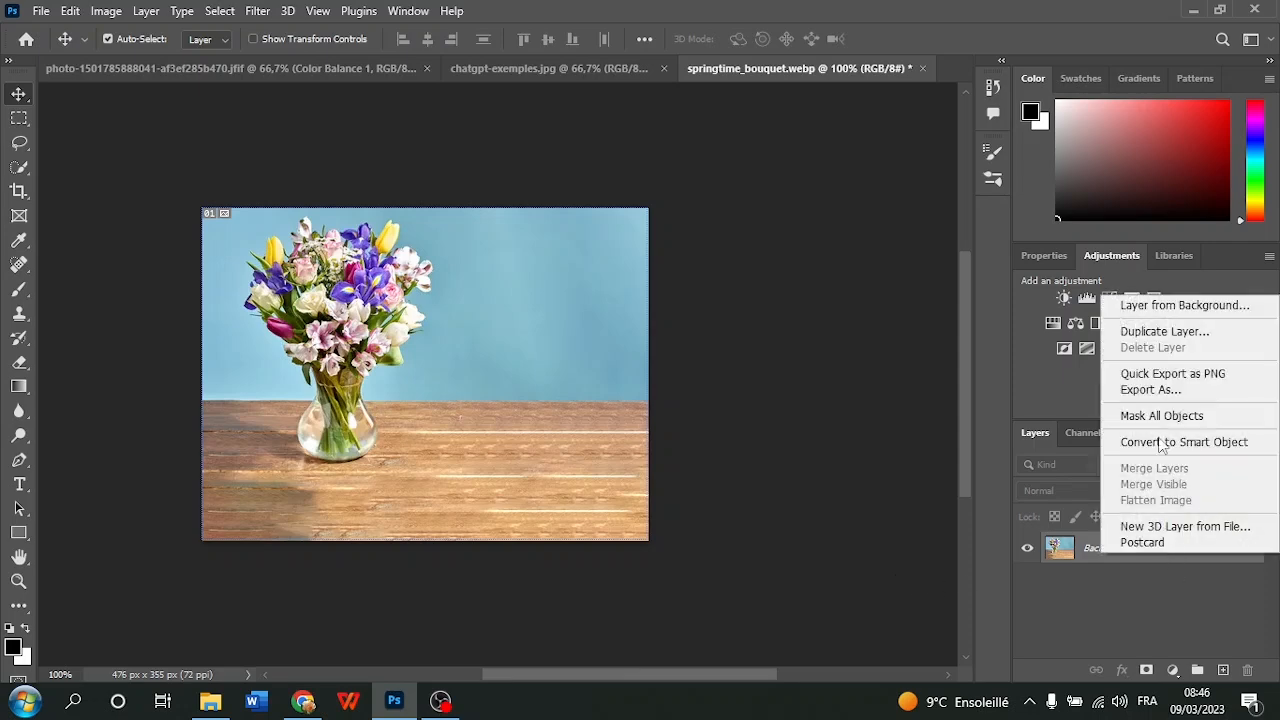
{"action": "left_click", "coordinate": [1173, 329]}
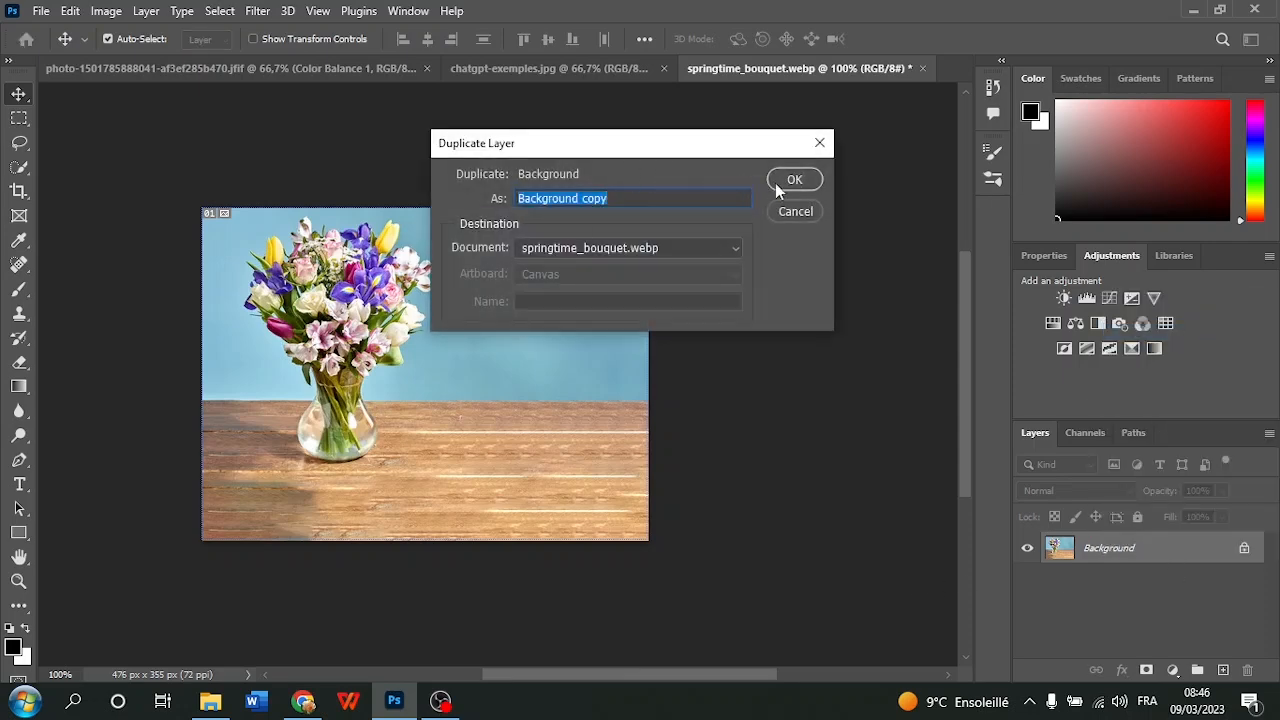
{"action": "left_click", "coordinate": [792, 181]}
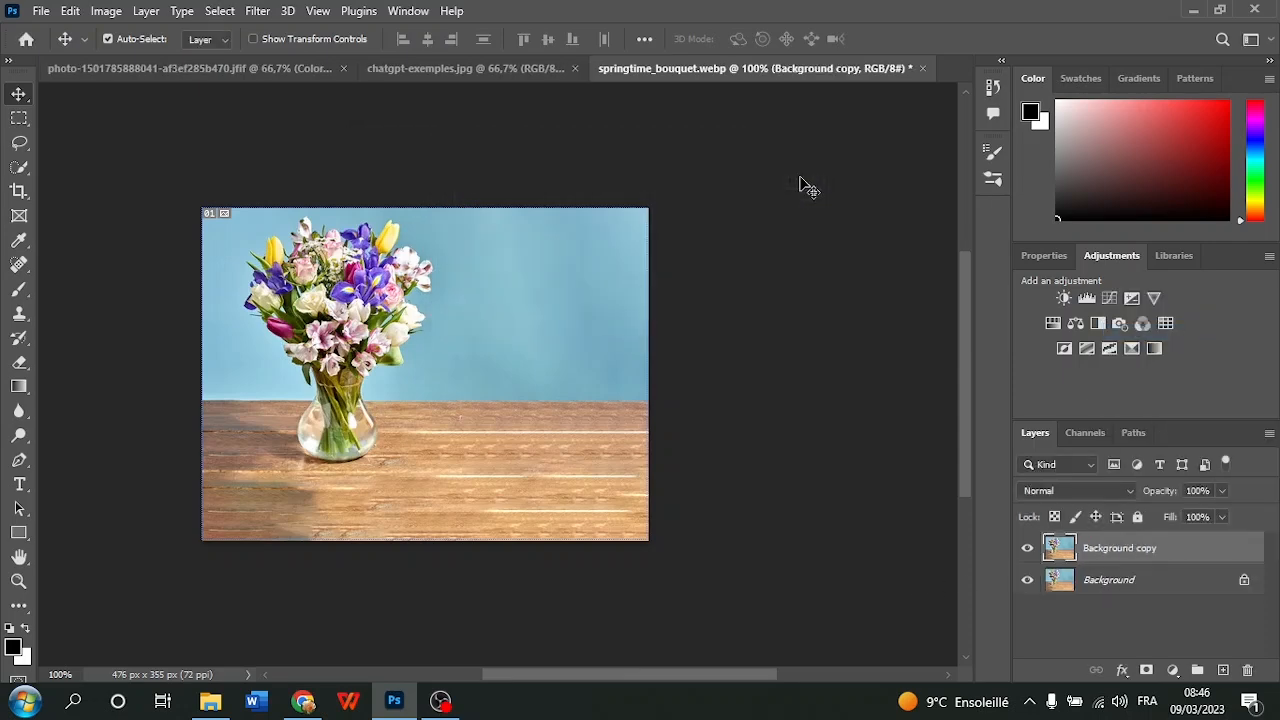
{"action": "left_click", "coordinate": [107, 12]}
{"action": "left_click", "coordinate": [135, 88]}
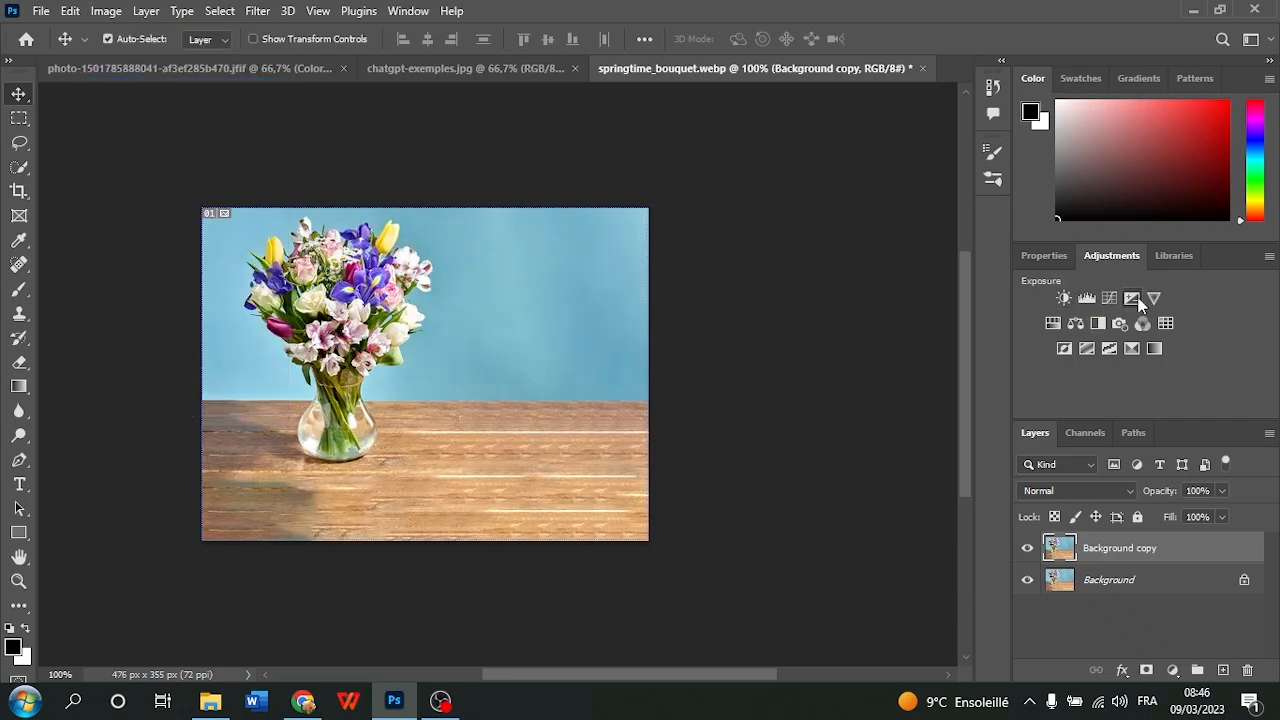
Add a Levels adjustment layer, moving the white input point down and the black input point slightly up to increase contrast
{"action": "left_click", "coordinate": [1086, 299]}
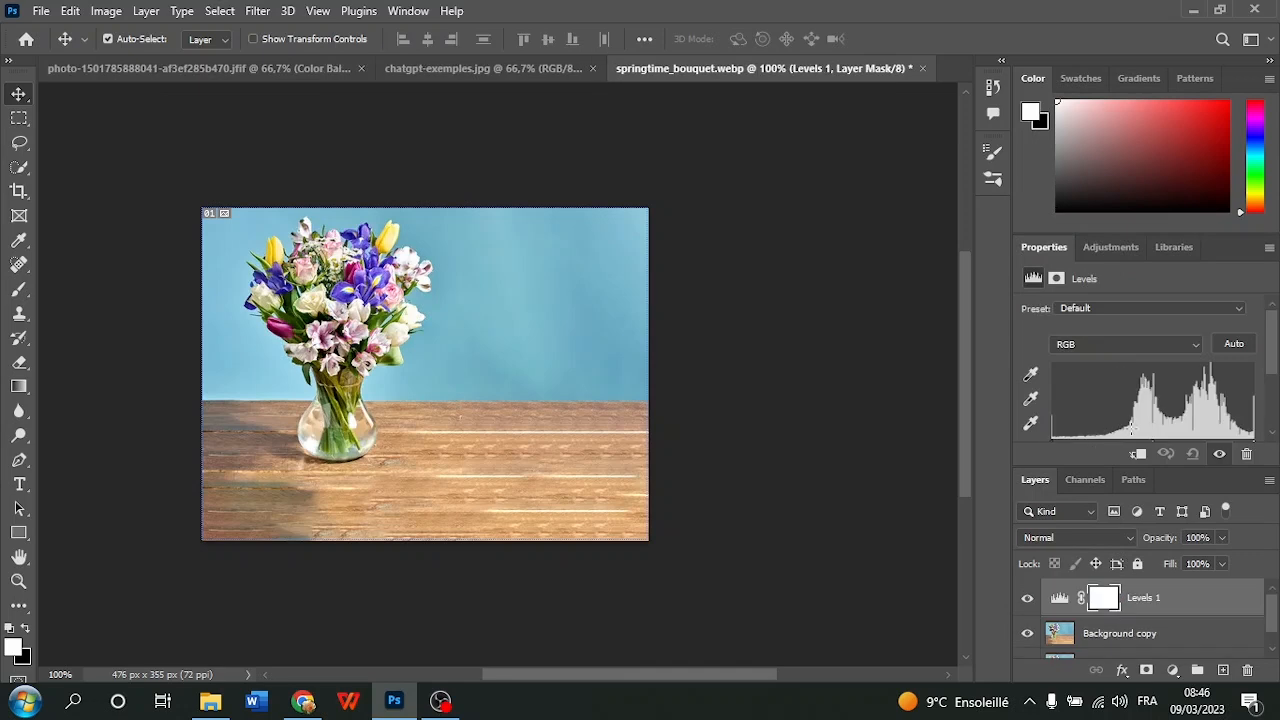
{"action": "scroll", "coordinate": [1131, 429], "scroll_direction": "down", "scroll_amount": 1}
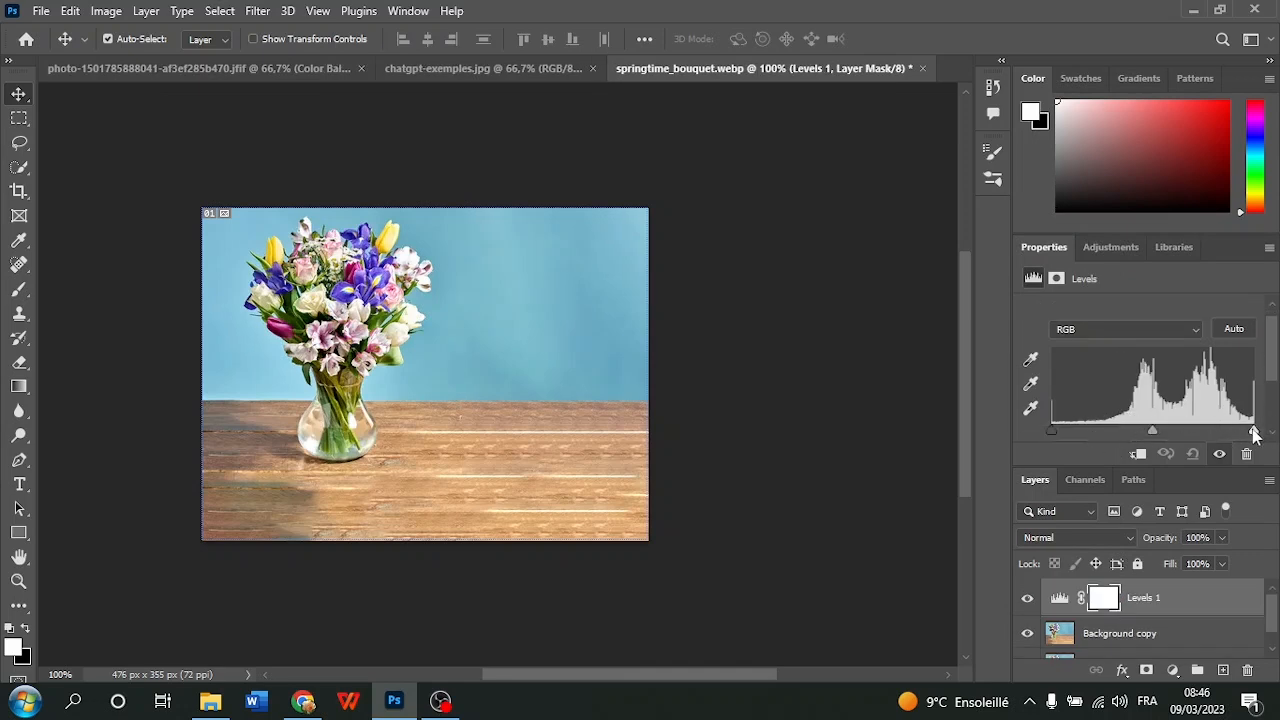
{"action": "left_click_drag", "start_coordinate": [1255, 431], "coordinate": [1235, 440]}
{"action": "mouse_move", "coordinate": [1058, 430]}
{"action": "left_mouse_down"}
{"action": "mouse_move", "coordinate": [1084, 423]}
{"action": "mouse_move", "coordinate": [1068, 437]}
{"action": "left_mouse_up"}
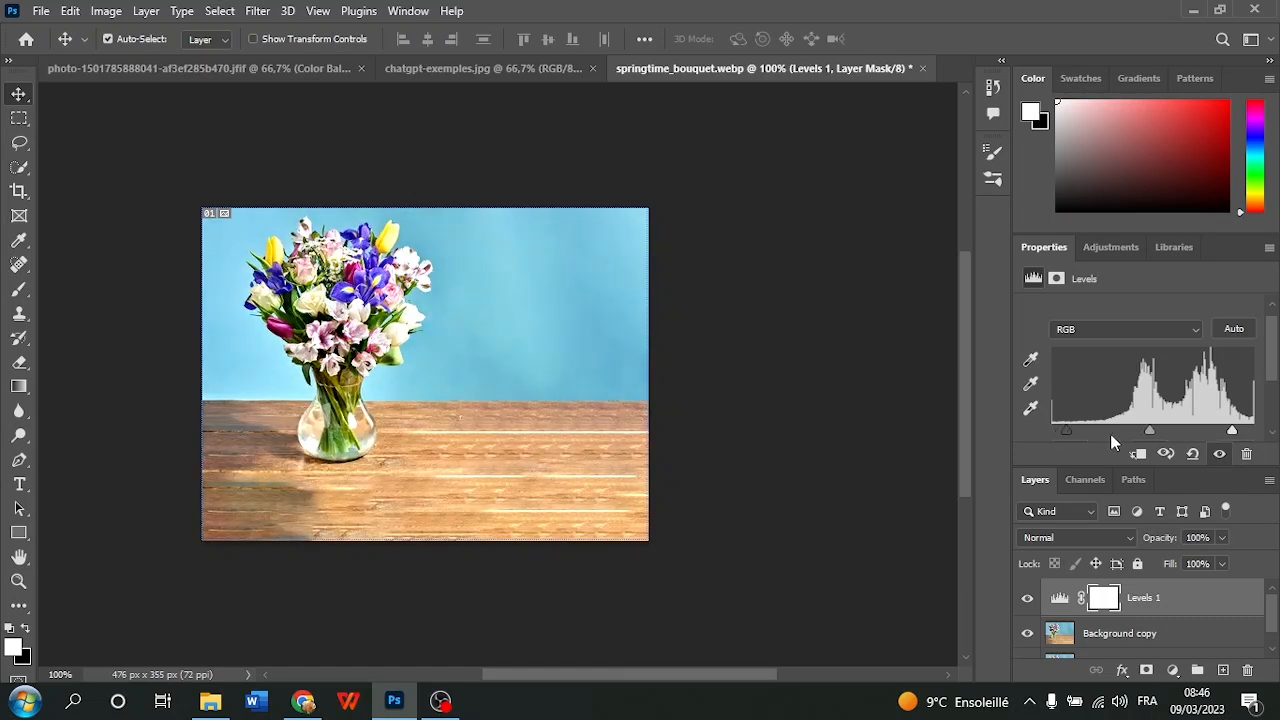
{"action": "left_click_drag", "start_coordinate": [1232, 431], "coordinate": [1224, 430]}
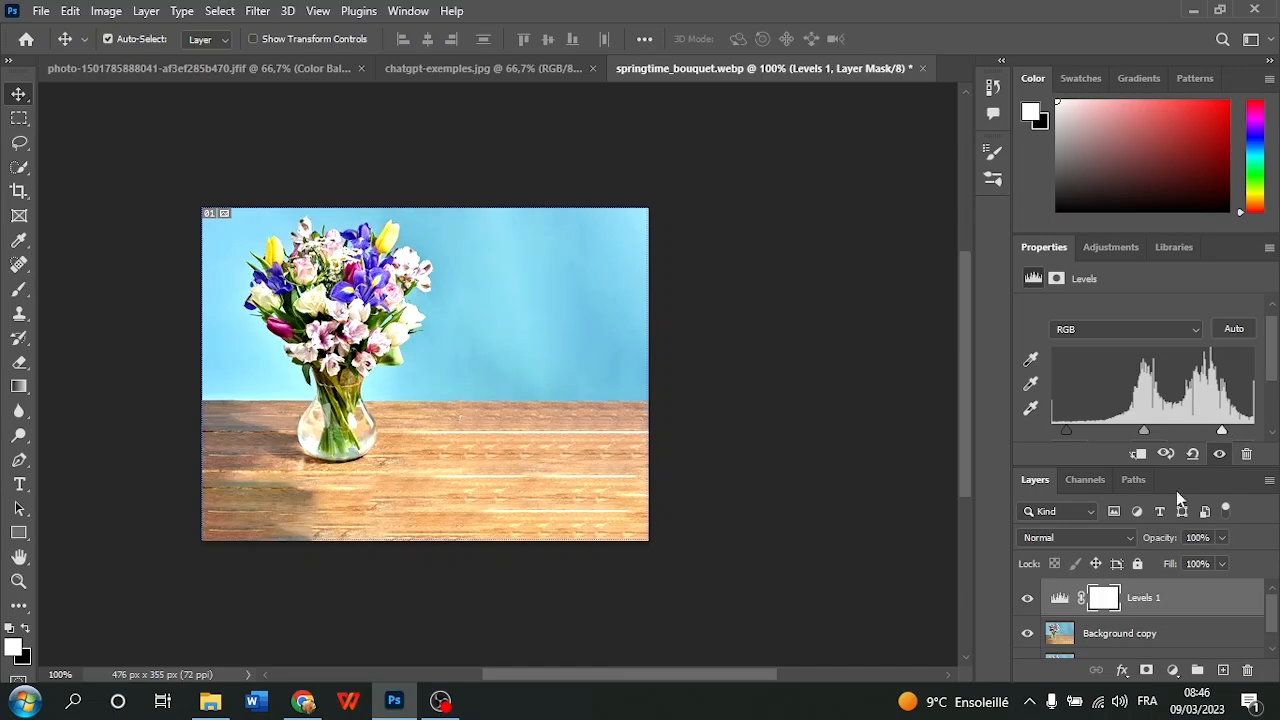
Add a Vibrance adjustment layer with Vibrance at +100, toggling the layer's visibility to compare its effect
{"action": "left_click", "coordinate": [1110, 247]}
{"action": "left_click", "coordinate": [1154, 290]}
{"action": "mouse_move", "coordinate": [1138, 330]}
{"action": "left_mouse_down"}
{"action": "mouse_move", "coordinate": [1225, 347]}
{"action": "mouse_move", "coordinate": [1154, 347]}
{"action": "left_mouse_up"}
{"action": "left_click", "coordinate": [1028, 598]}
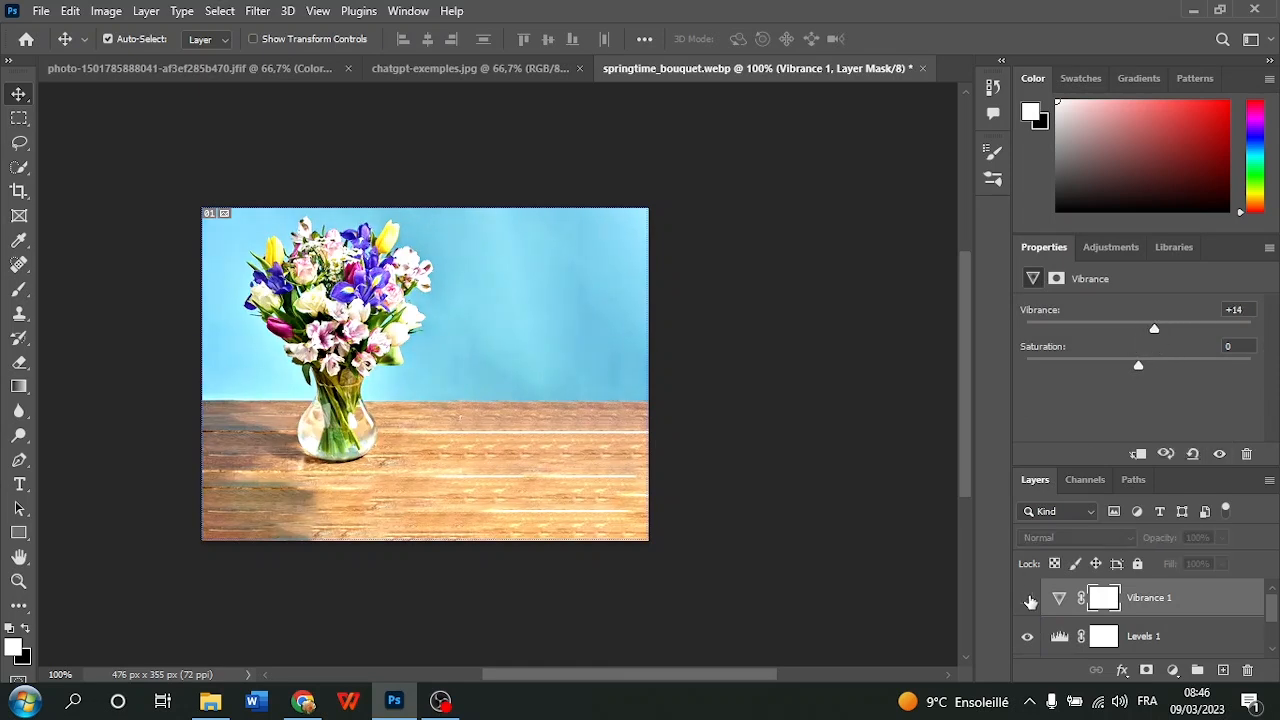
{"action": "left_click", "coordinate": [1028, 598]}
{"action": "left_click", "coordinate": [1028, 598]}
{"action": "left_click", "coordinate": [1028, 598]}
{"action": "left_click_drag", "start_coordinate": [1217, 332], "coordinate": [1262, 334]}
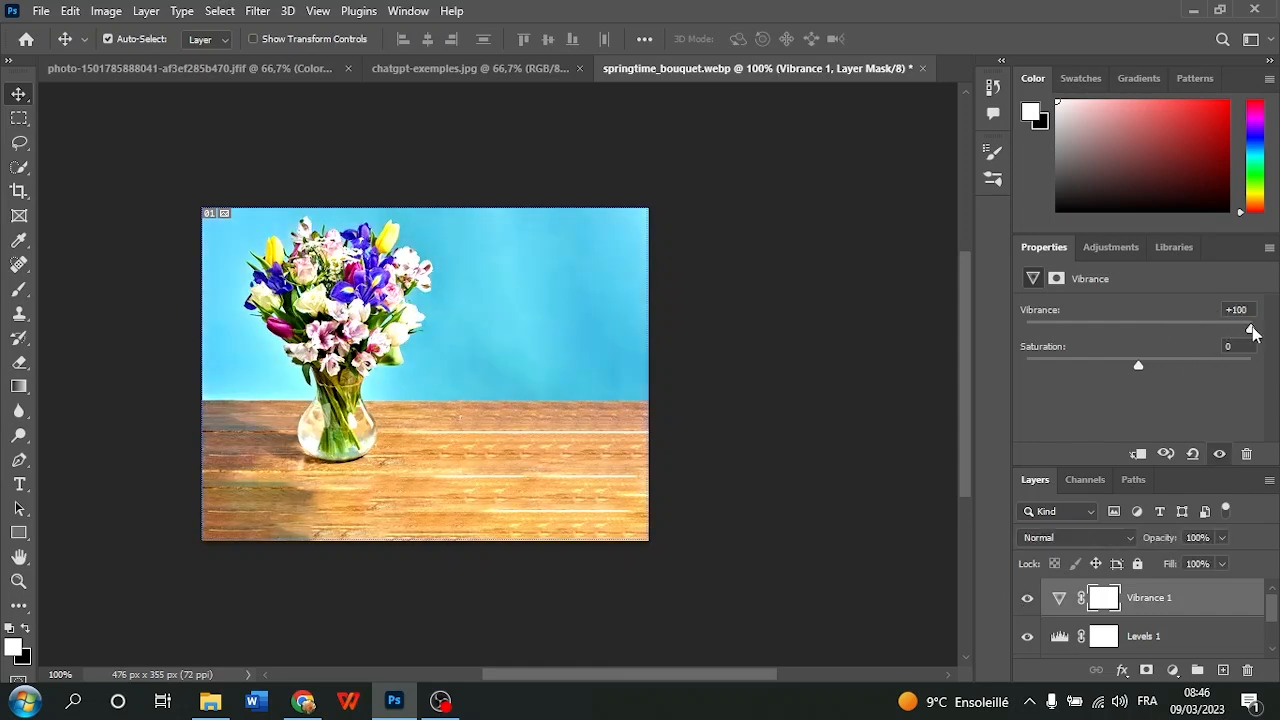
{"action": "left_click", "coordinate": [1028, 598]}
{"action": "left_click", "coordinate": [1028, 598]}
{"action": "scroll", "coordinate": [1028, 600], "scroll_direction": "down", "scroll_amount": 2}
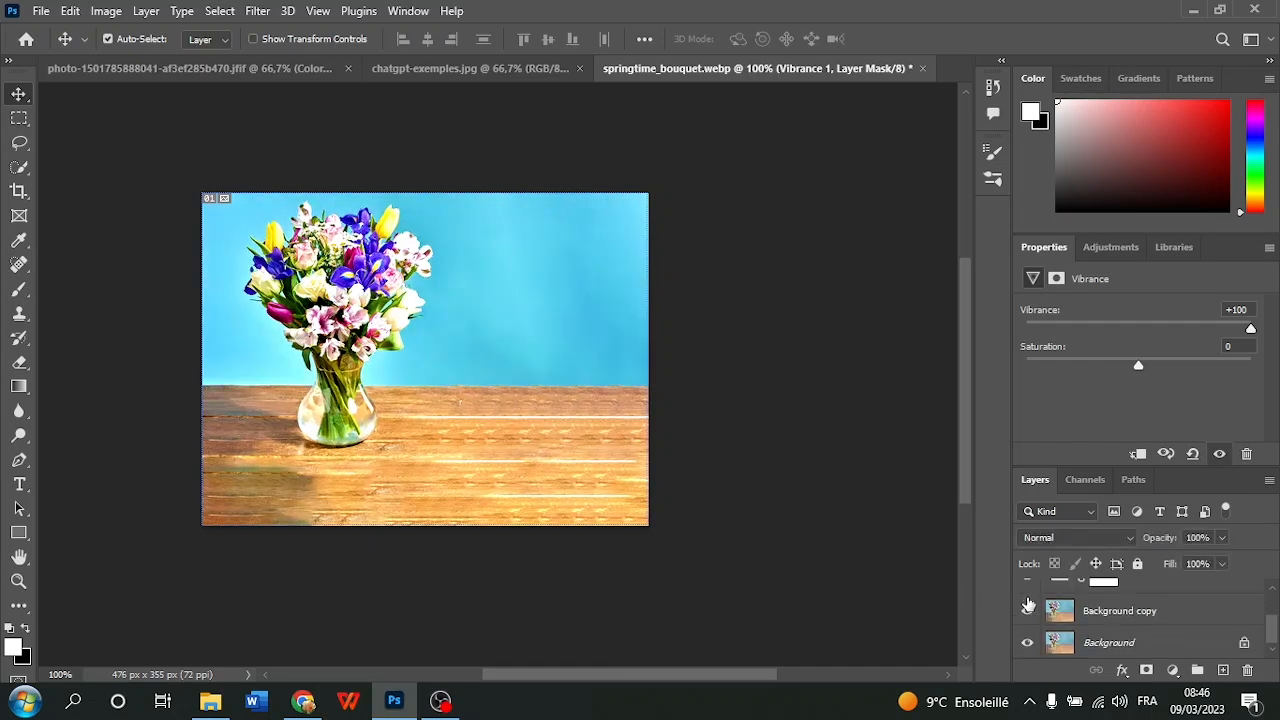
{"action": "scroll", "coordinate": [1028, 600], "scroll_direction": "up", "scroll_amount": 2}
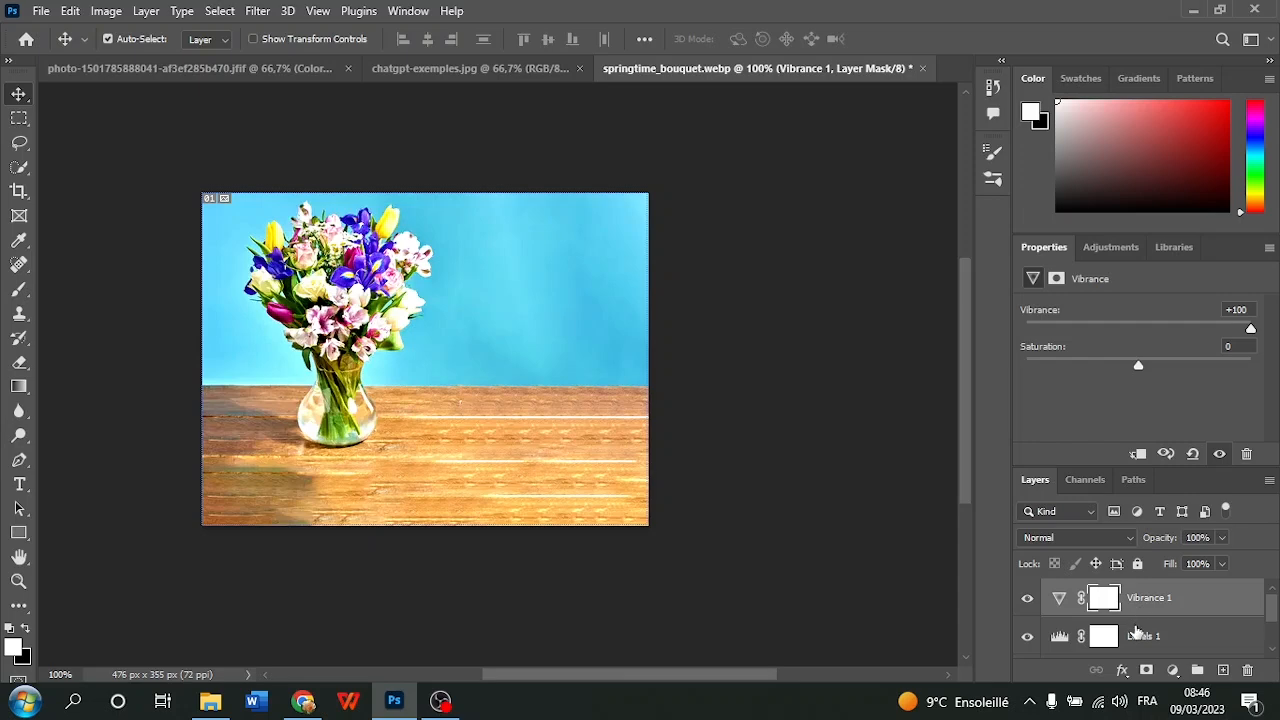
Merge the Vibrance, Levels and Background copy layers into one layer above the Background
{"action": "scroll", "coordinate": [1136, 630], "scroll_direction": "down", "scroll_amount": 2}
{"action": "left_click", "coordinate": [1136, 612]}
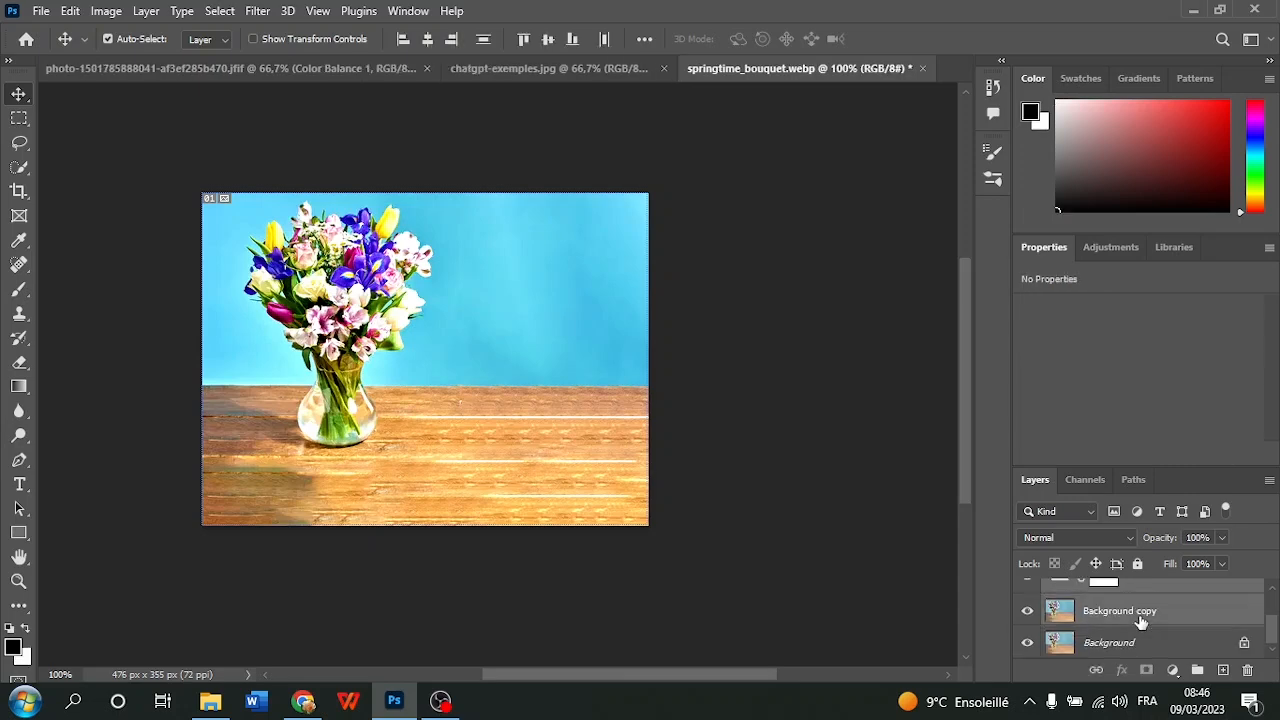
{"action": "scroll", "coordinate": [1141, 620], "scroll_direction": "up", "scroll_amount": 2}
{"action": "right_click", "coordinate": [1139, 615]}
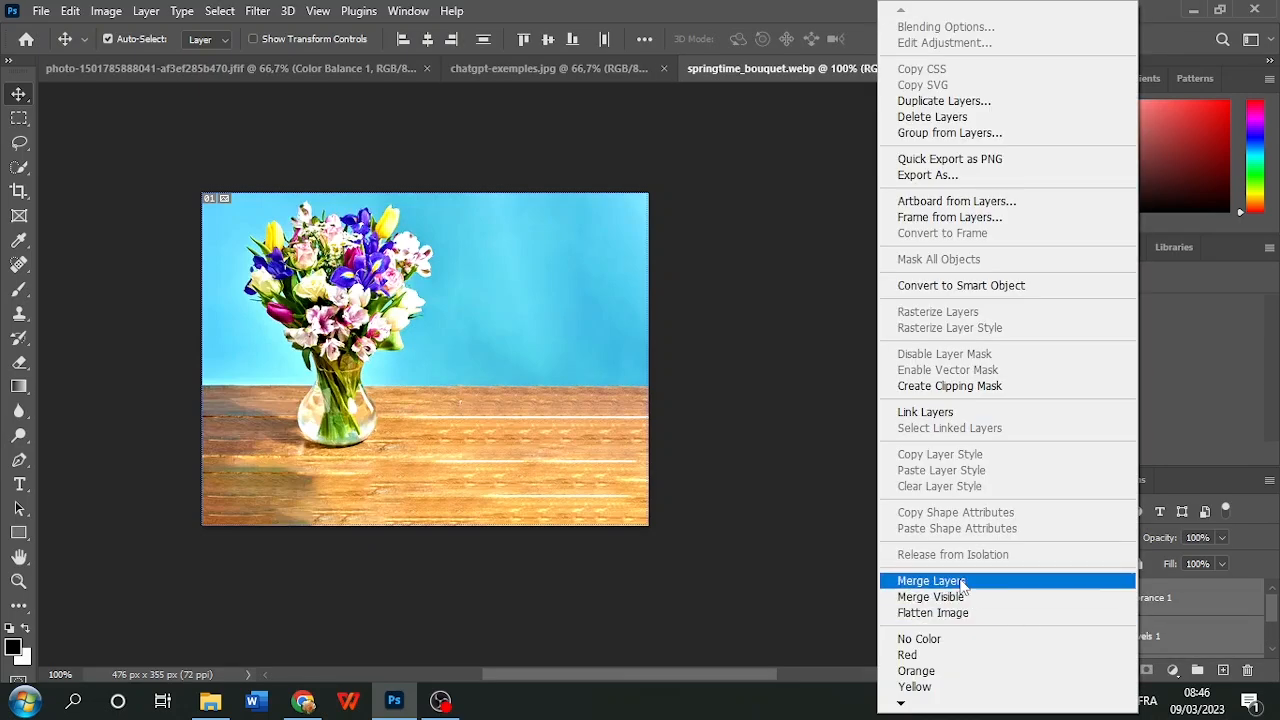
{"action": "left_click", "coordinate": [963, 583]}
Toggle the merged layer's visibility repeatedly to compare the enhanced bouquet with the original Background
{"action": "left_click", "coordinate": [1029, 595]}
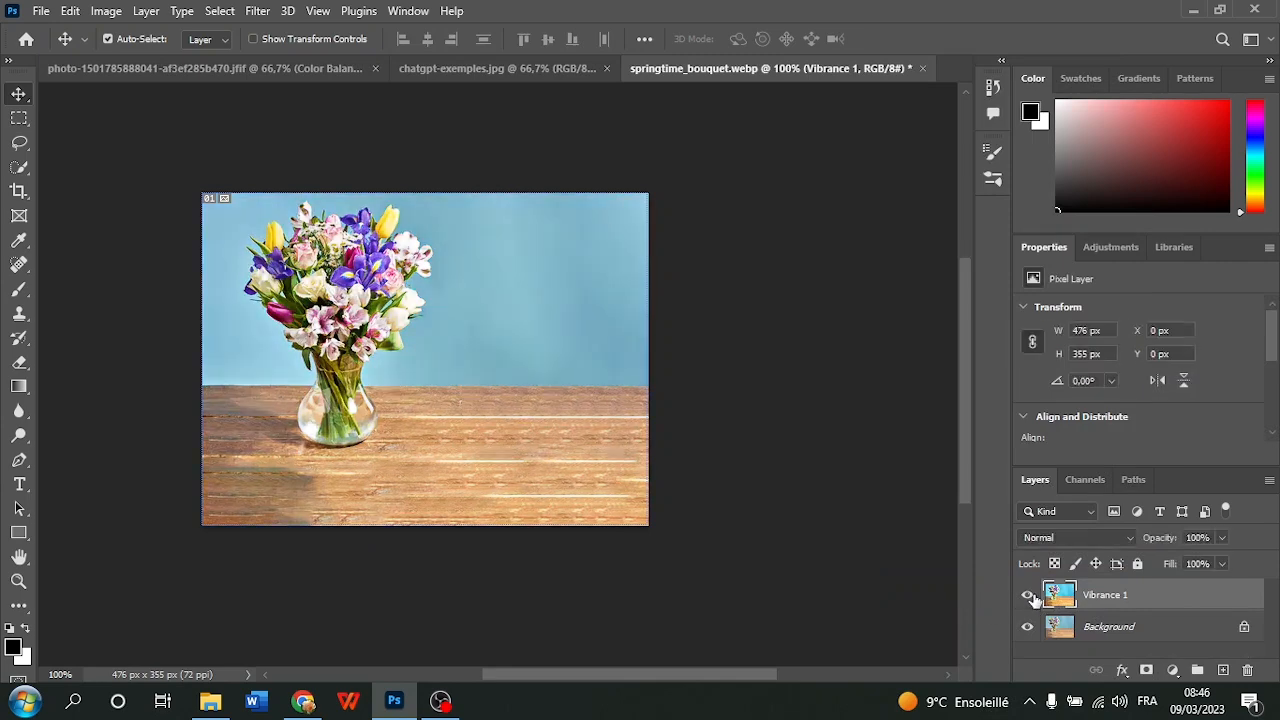
{"action": "left_click", "coordinate": [1030, 596]}
{"action": "left_click", "coordinate": [1029, 596]}
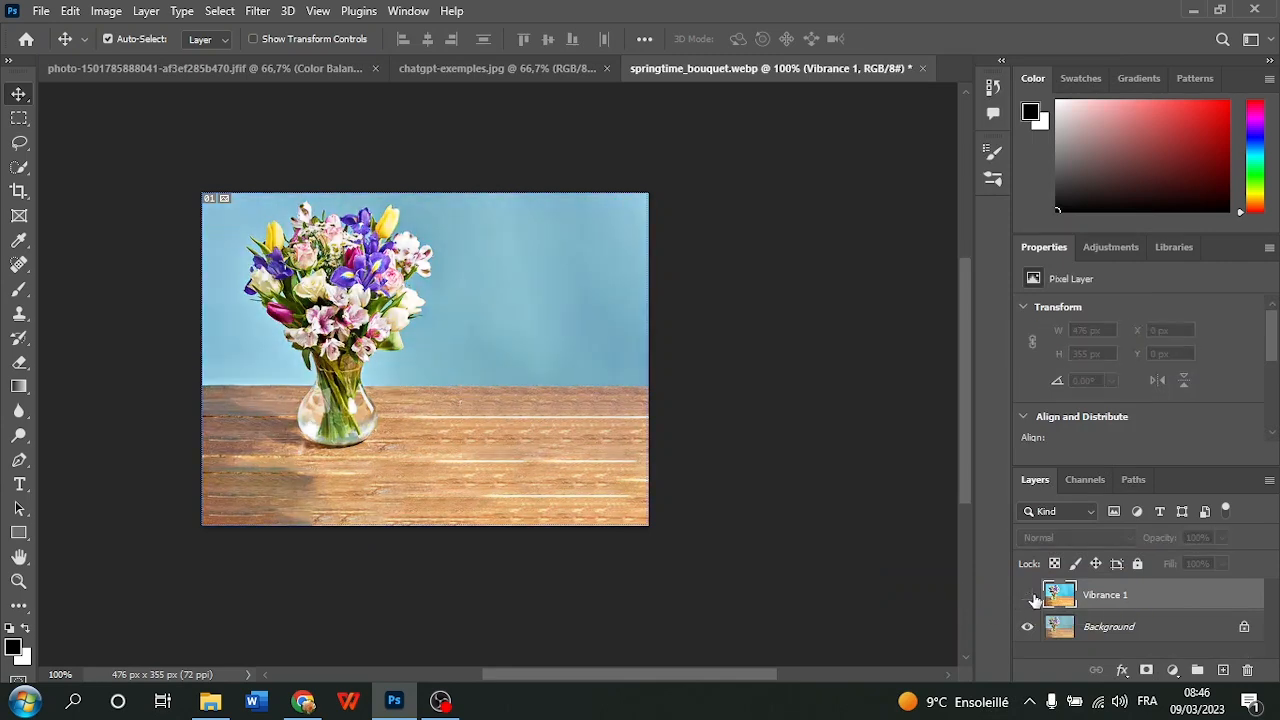
{"action": "left_click", "coordinate": [1029, 596]}
{"action": "left_click", "coordinate": [1030, 596]}
{"action": "left_click", "coordinate": [1030, 596]}
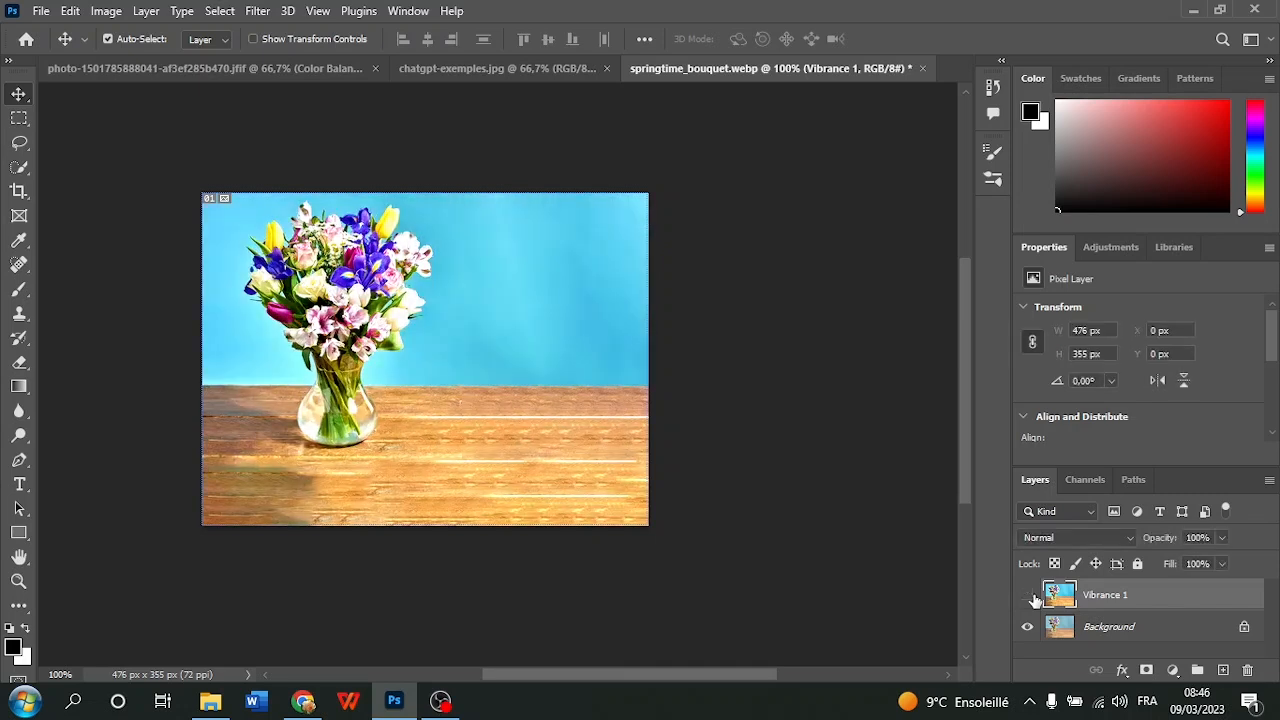
{"action": "left_click", "coordinate": [1030, 596]}
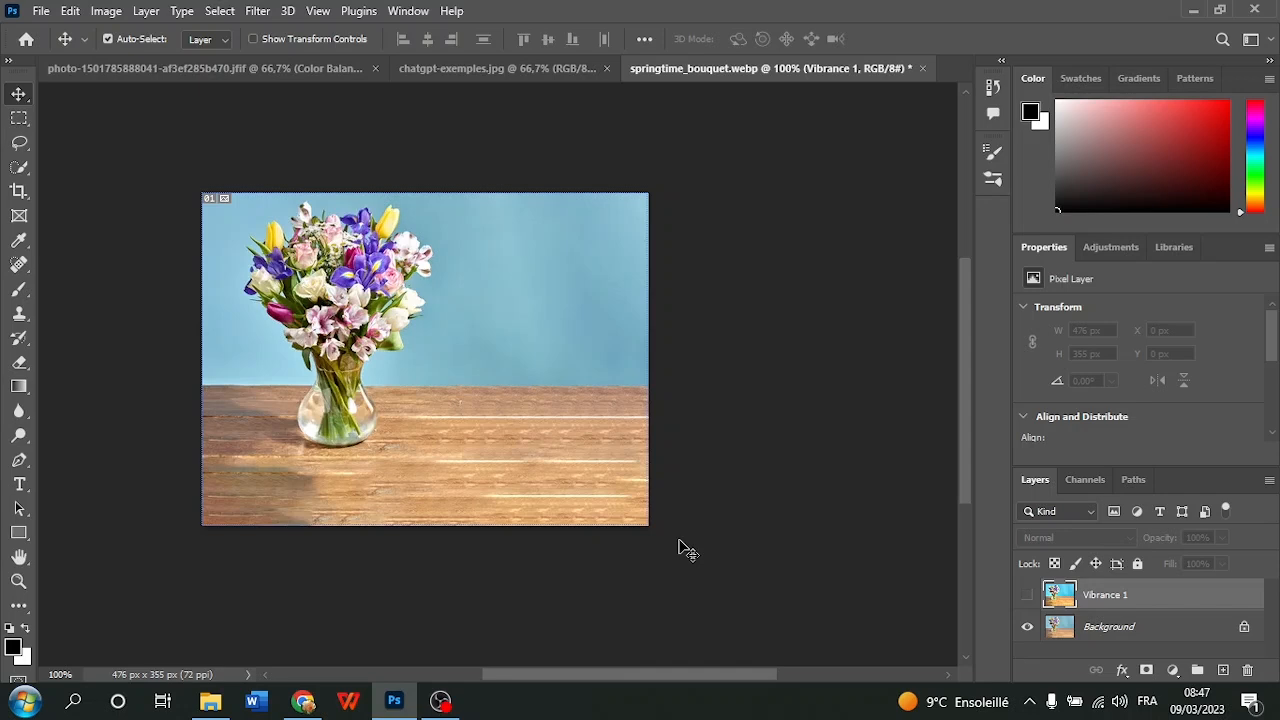
{"action": "scroll", "coordinate": [679, 549], "scroll_direction": "up", "scroll_amount": 1}
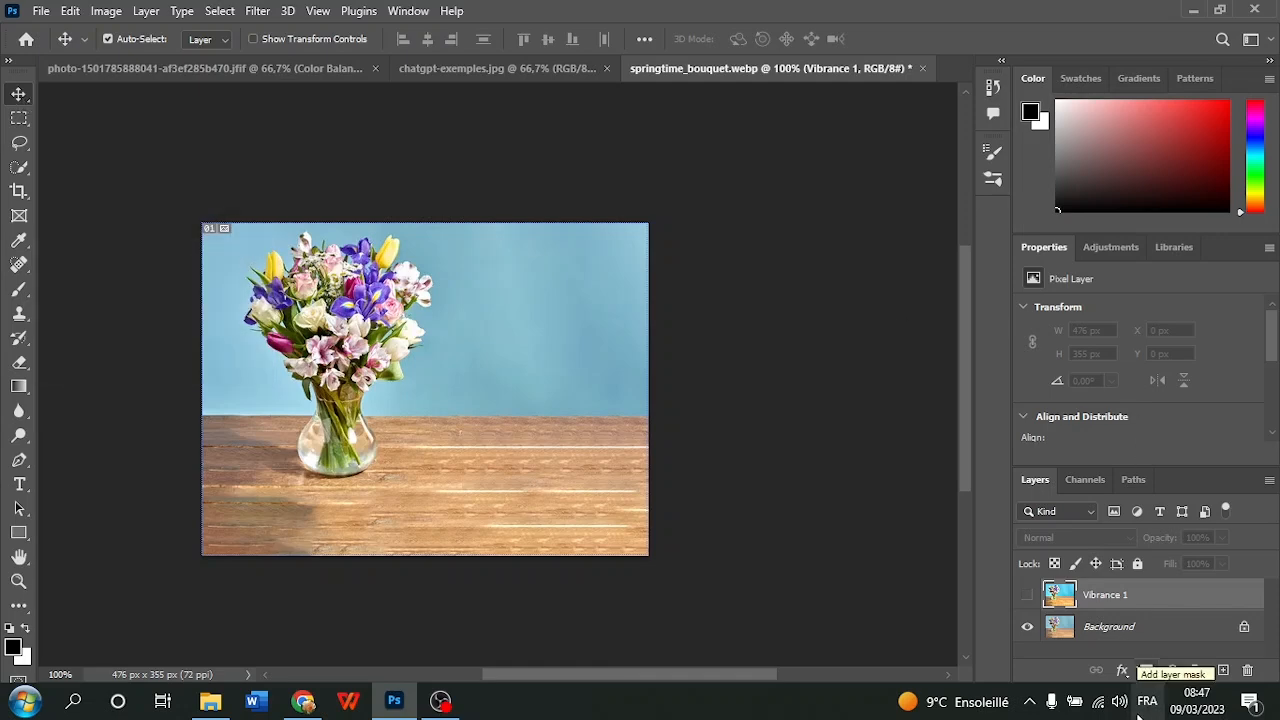
{"action": "left_click", "coordinate": [1093, 258]}
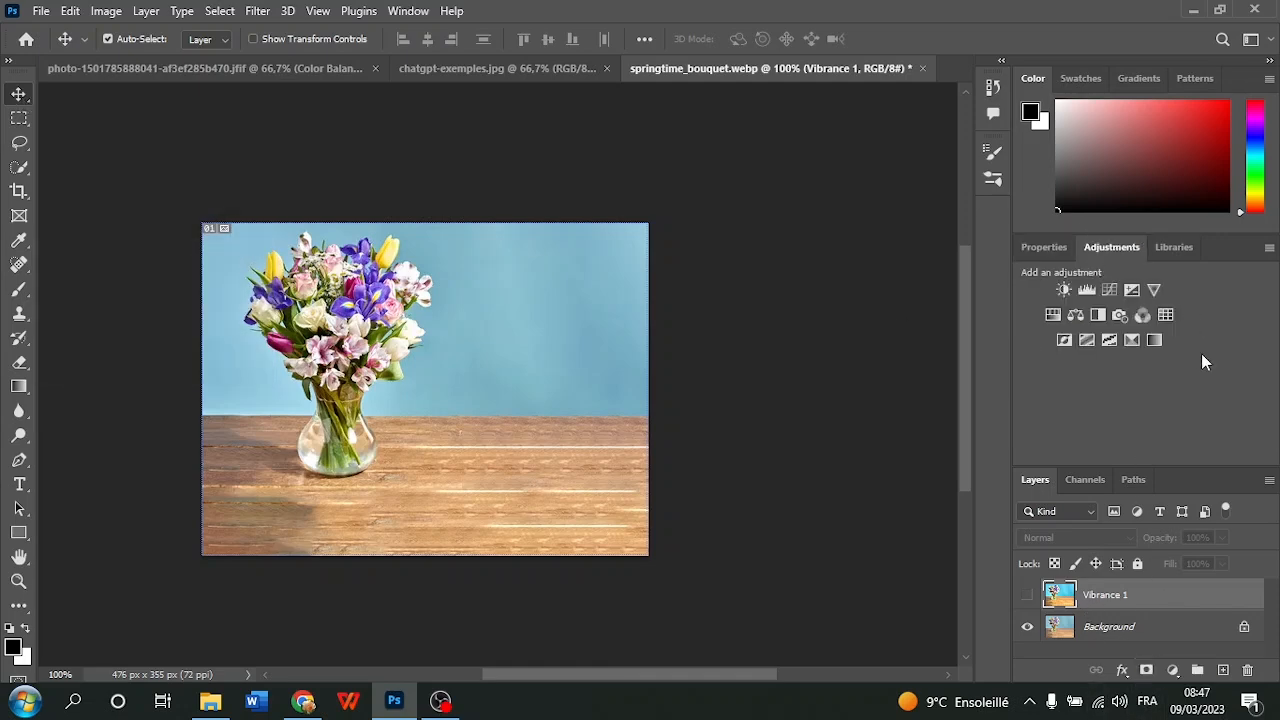
{"action": "left_click", "coordinate": [106, 11]}
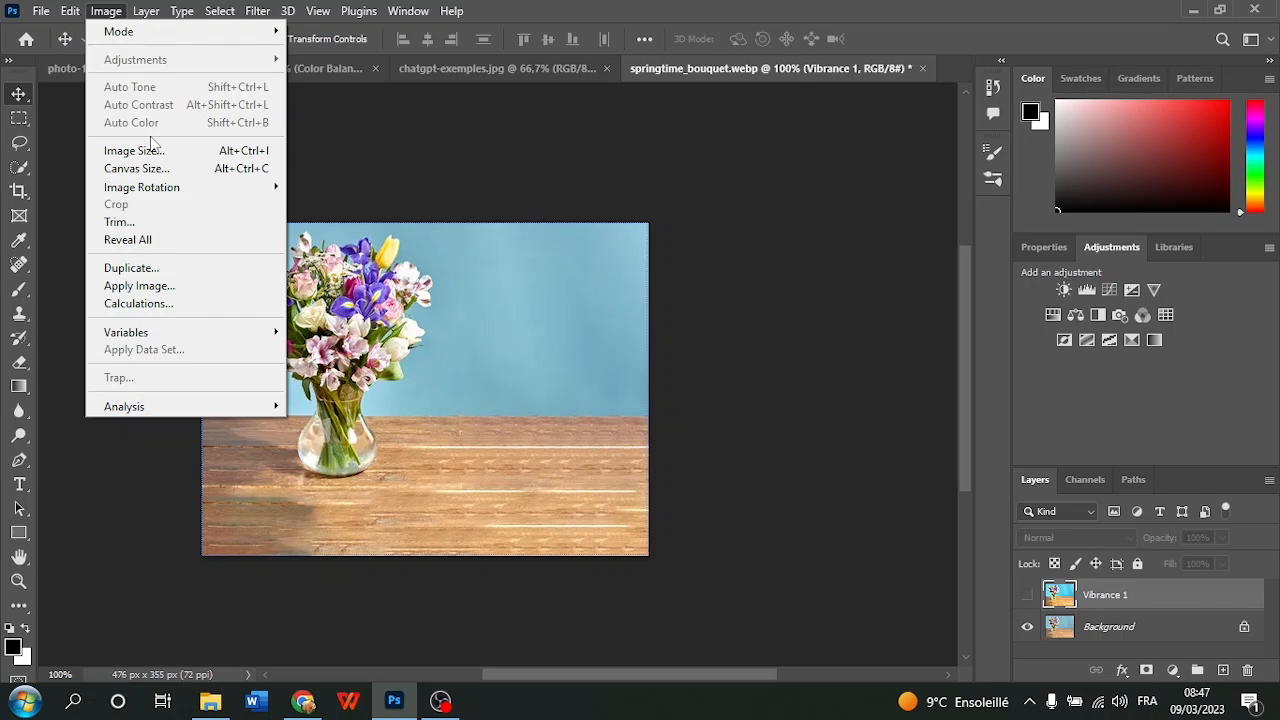
{"action": "left_click", "coordinate": [300, 155]}
{"action": "key", "text": "c"}
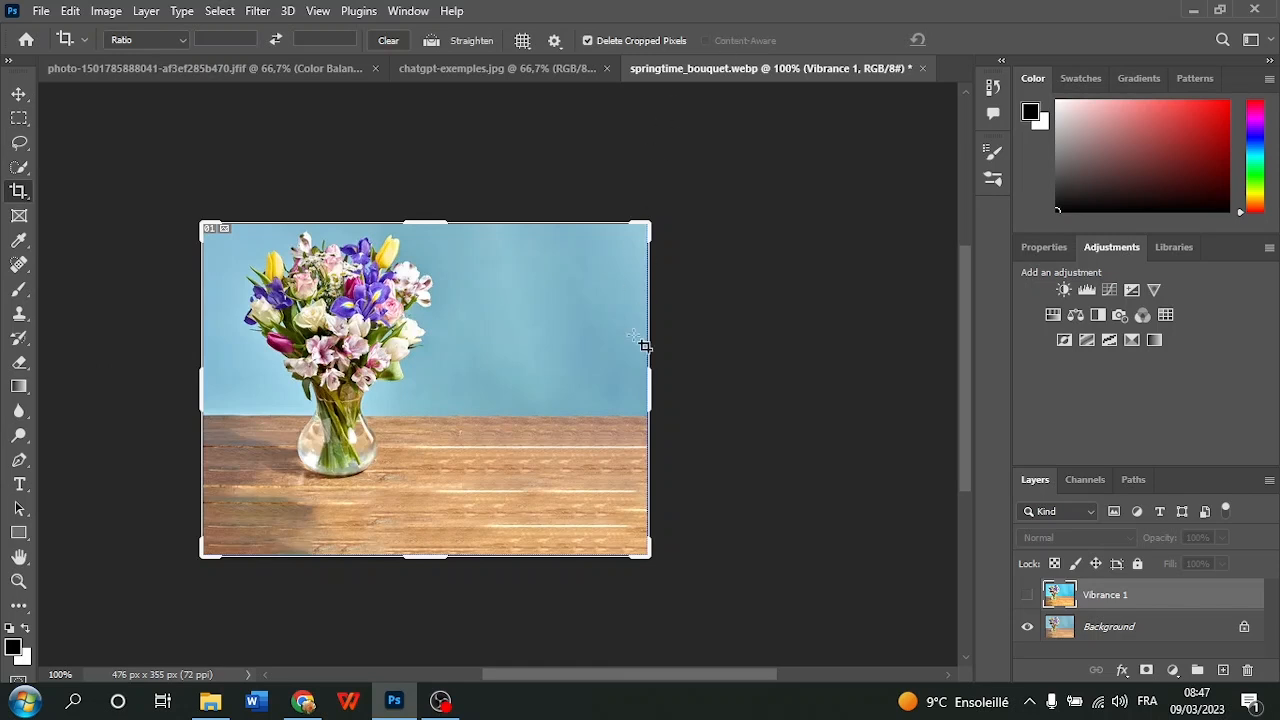
{"action": "left_click_drag", "start_coordinate": [650, 402], "coordinate": [757, 410]}
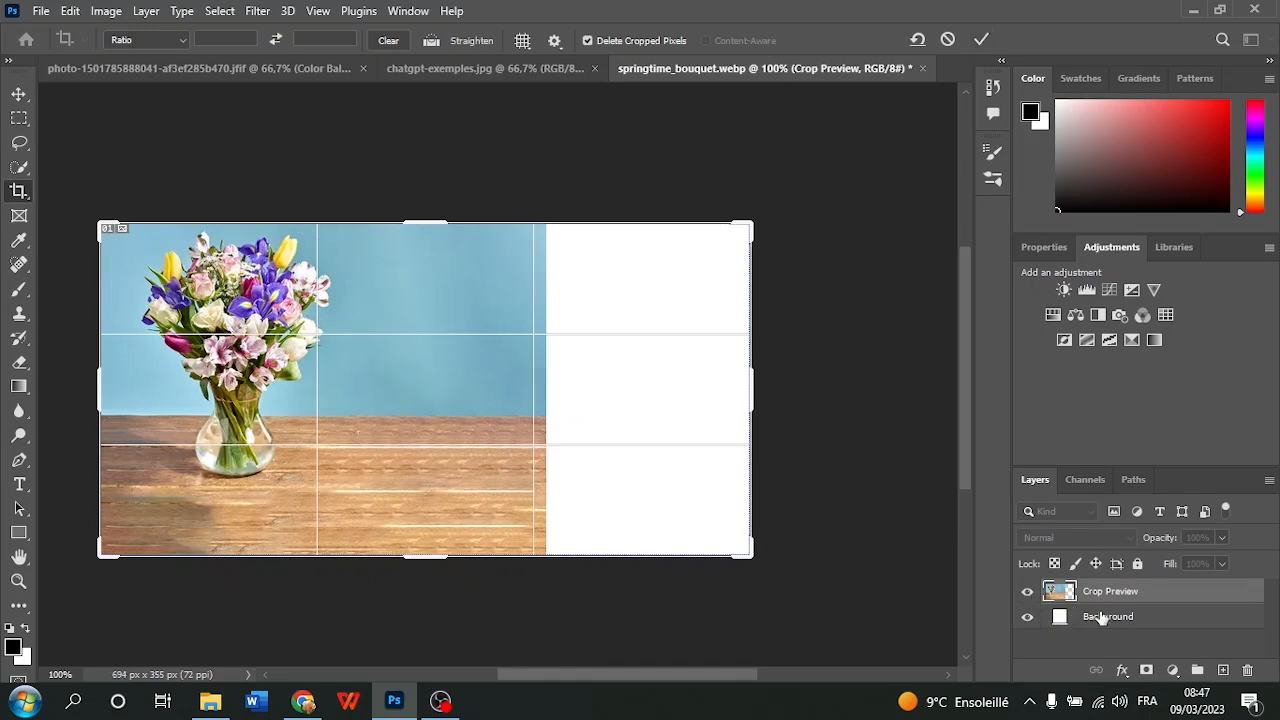
{"action": "left_click", "coordinate": [71, 12]}
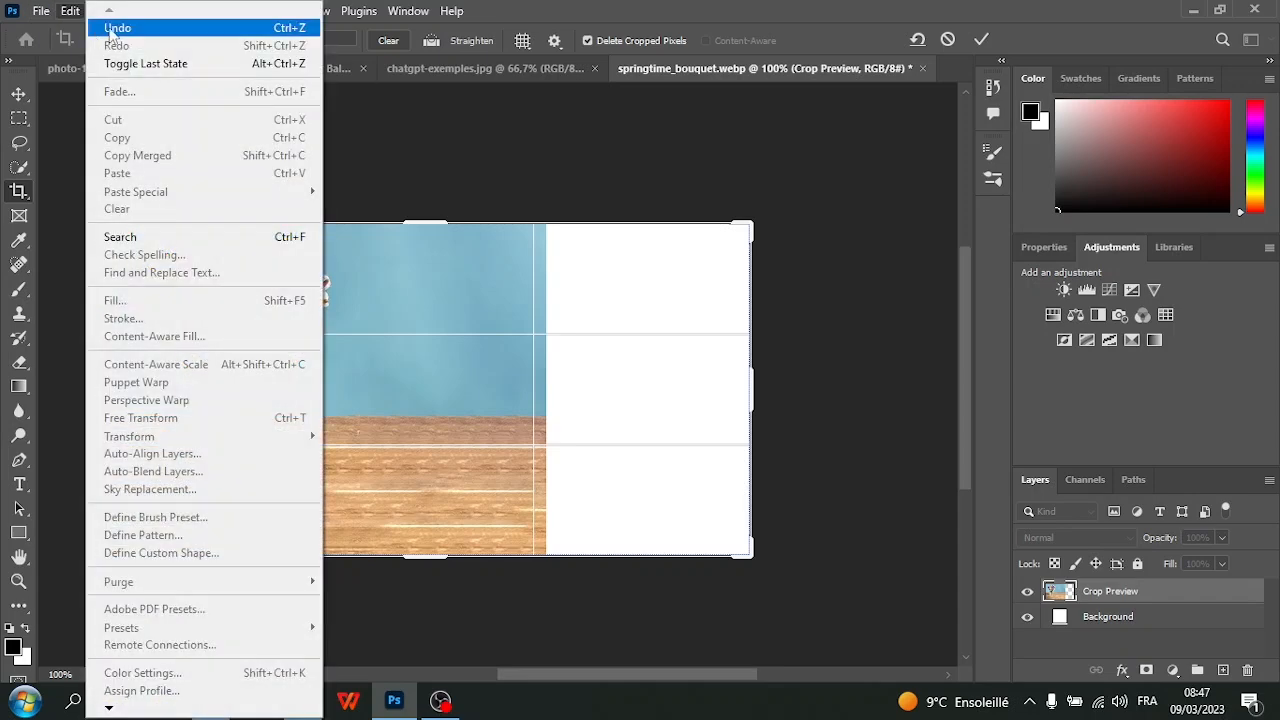
{"action": "left_click", "coordinate": [112, 28]}
{"action": "left_click", "coordinate": [1093, 633]}
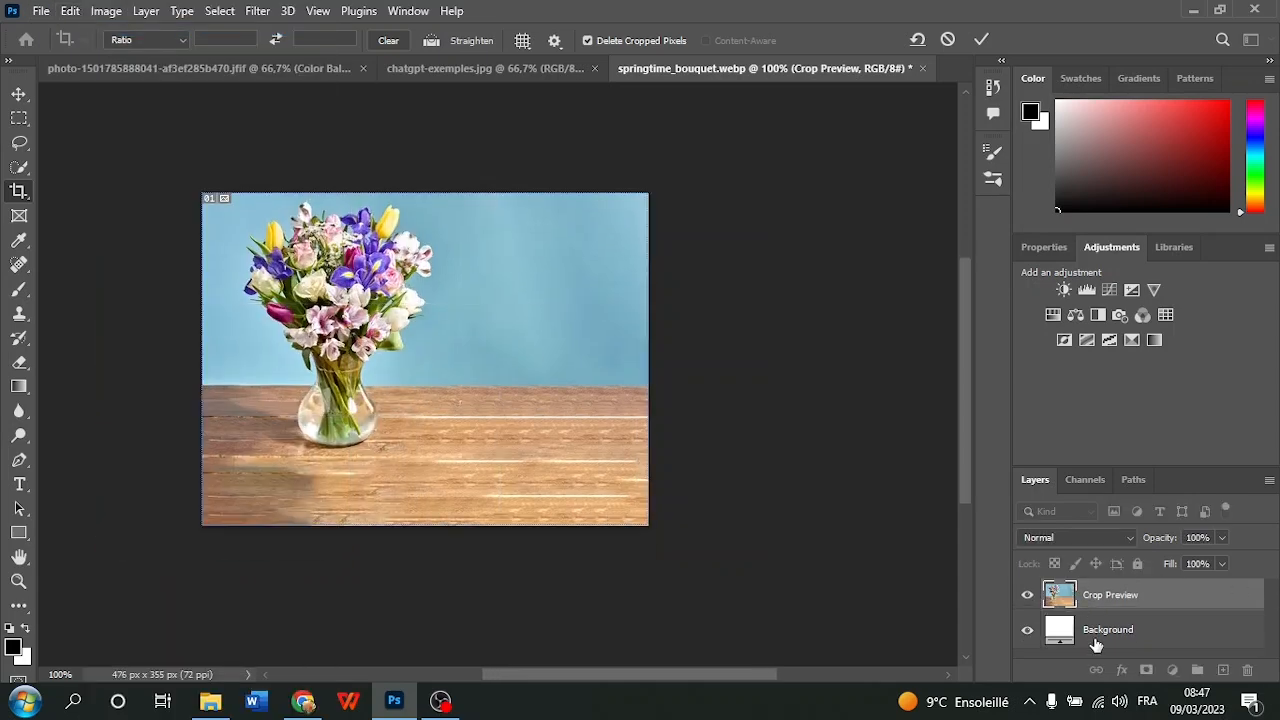
Make the merged Vibrance 1 layer visible and delete it, keeping only the Background layer
{"action": "left_click", "coordinate": [1095, 606]}
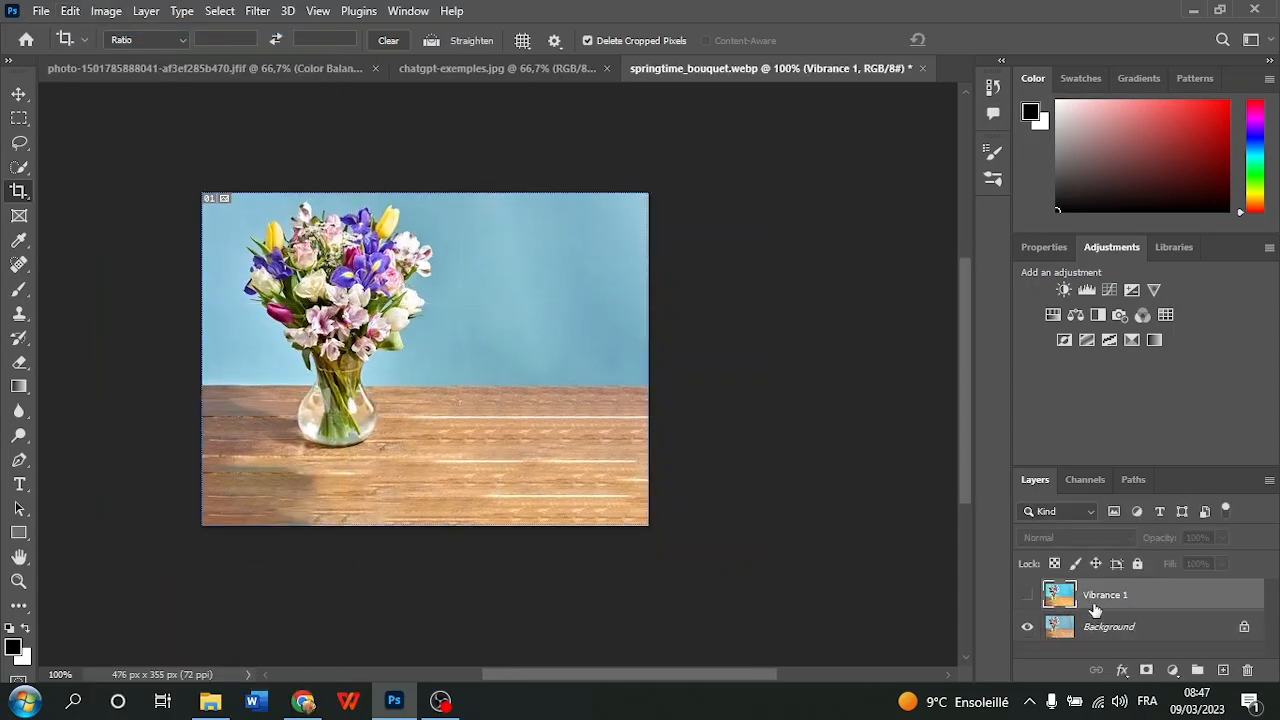
{"action": "left_click", "coordinate": [1026, 596]}
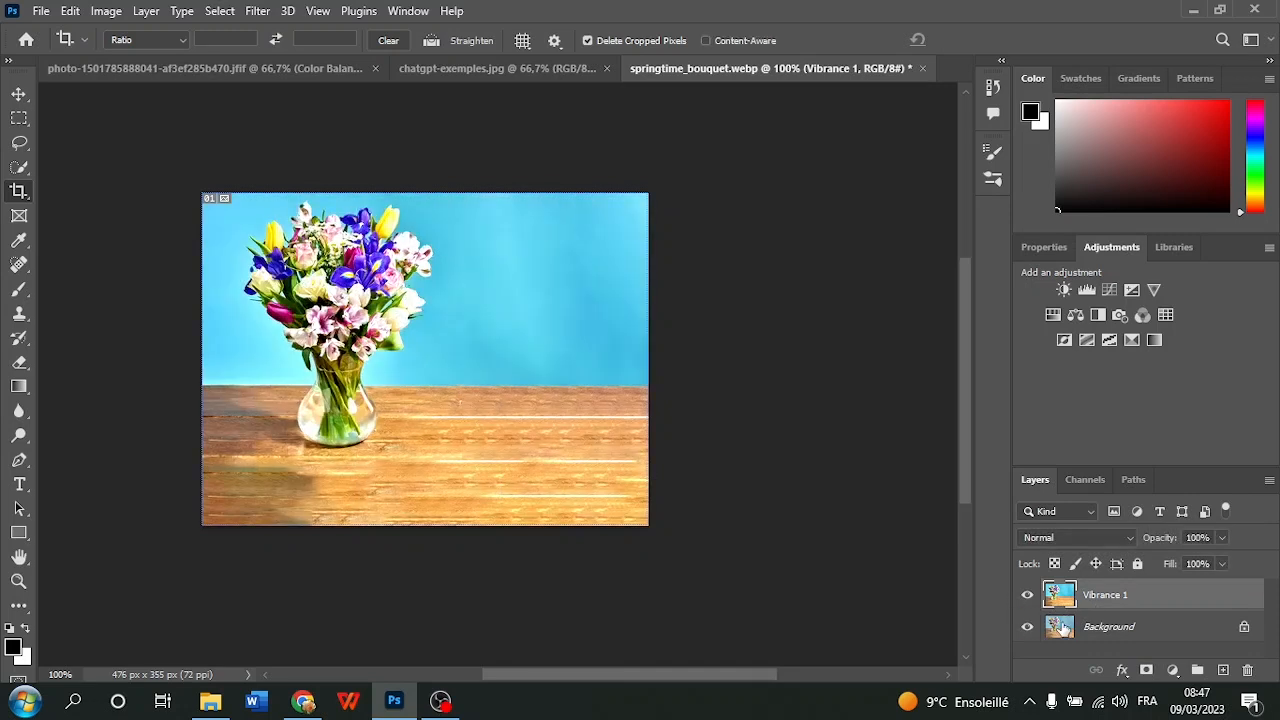
{"action": "key", "text": "Delete"}
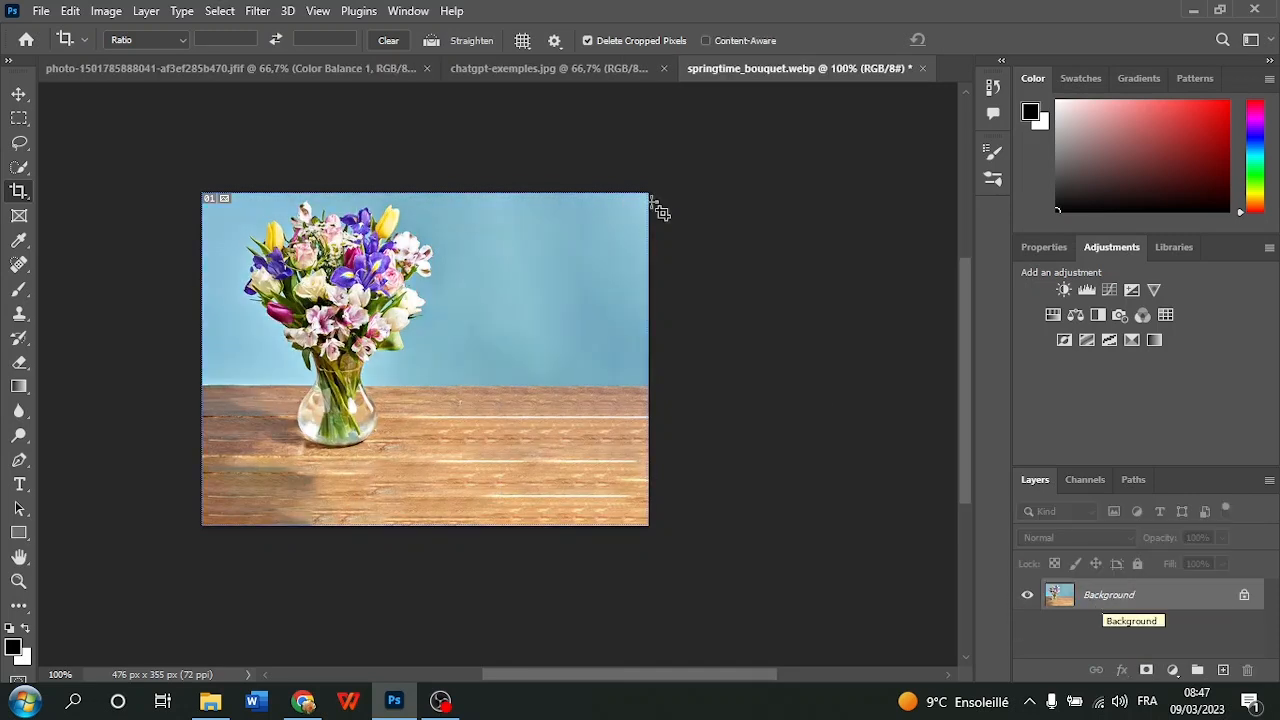
Extend the bouquet photo on its right side with a Content-Aware crop to about 674 x 355 px
{"action": "left_click", "coordinate": [18, 93]}
{"action": "left_click", "coordinate": [18, 192]}
{"action": "left_click_drag", "start_coordinate": [650, 357], "coordinate": [725, 310]}
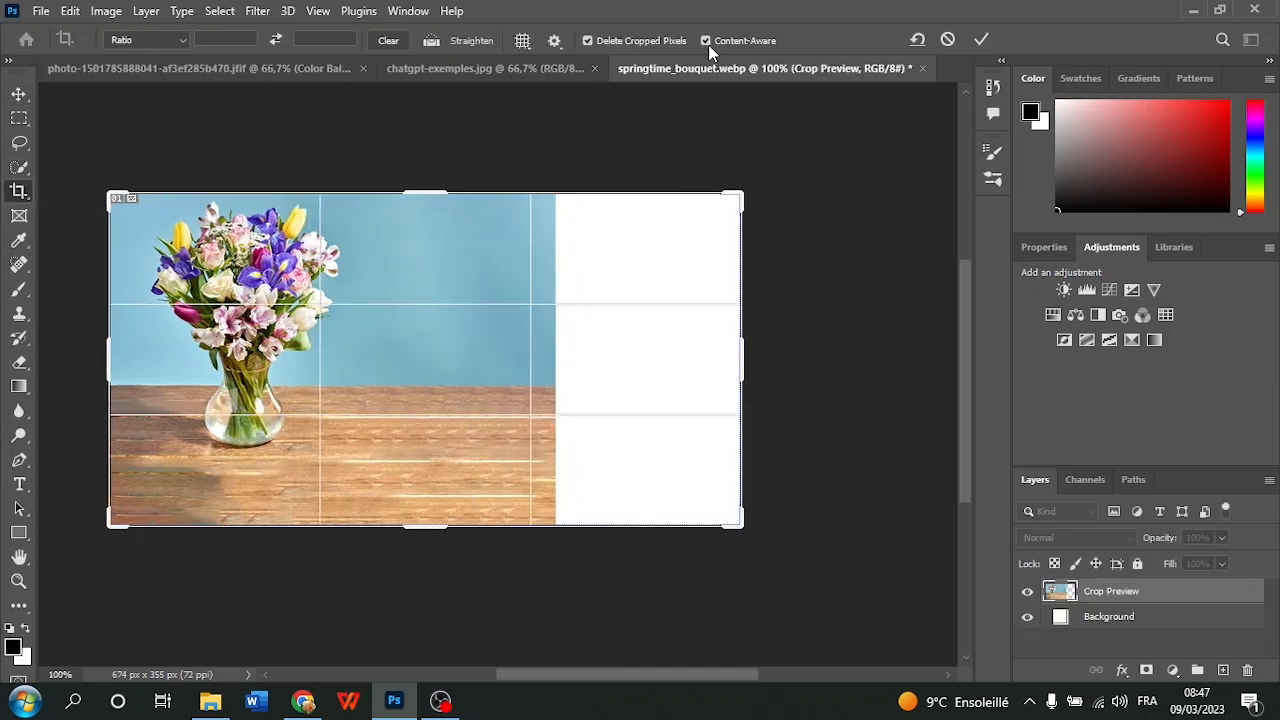
{"action": "left_click", "coordinate": [979, 40]}
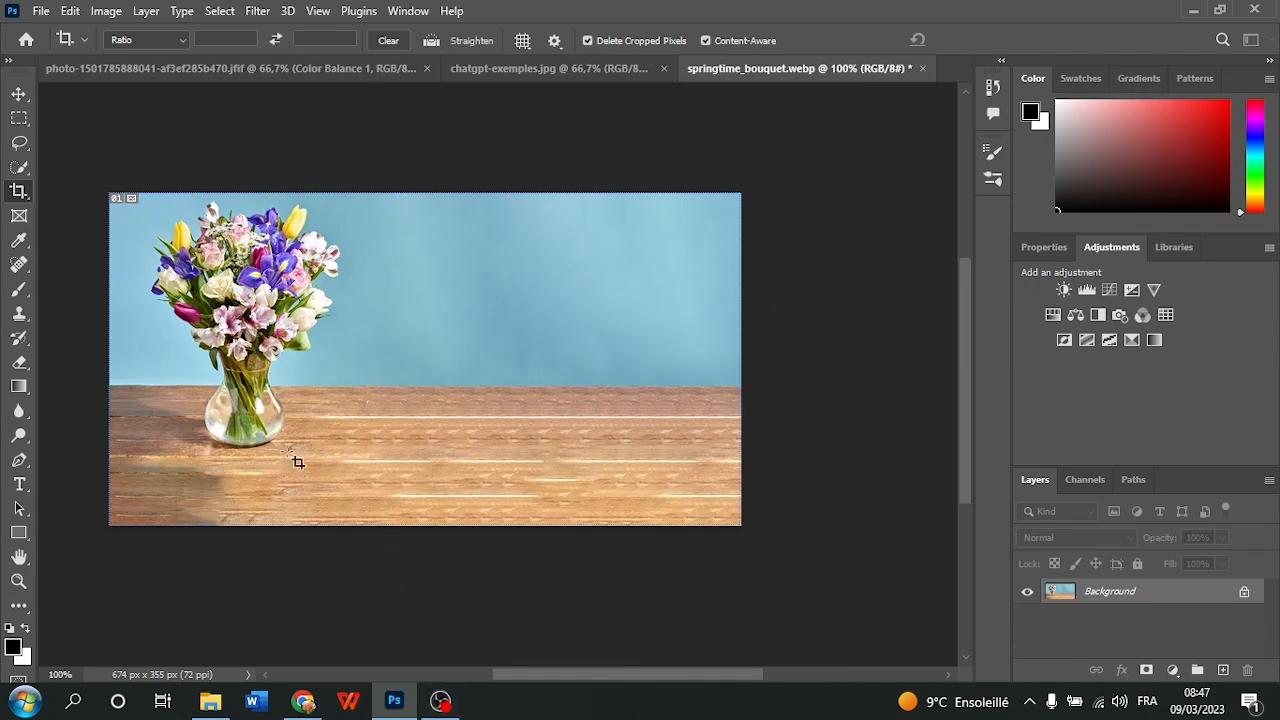
Extend the bouquet photo below the table with a Content-Aware crop to about 674 x 513 px
{"action": "left_click", "coordinate": [18, 95]}
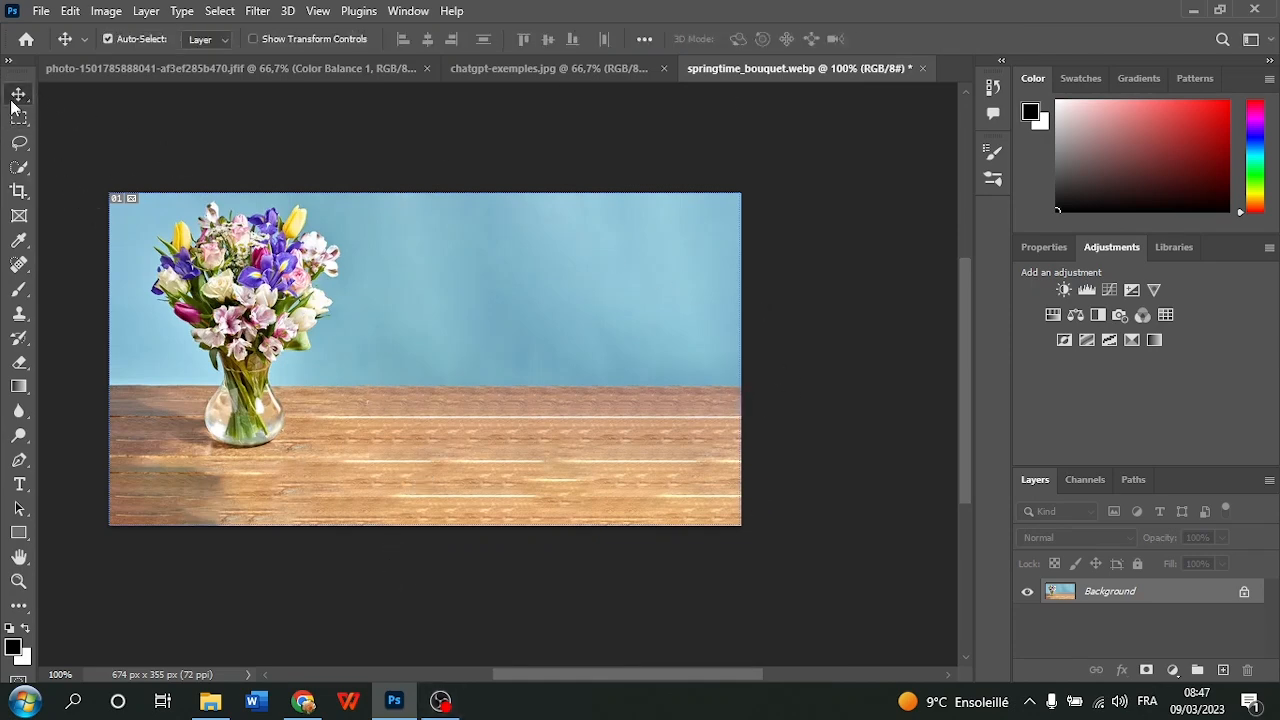
{"action": "left_click", "coordinate": [18, 192]}
{"action": "left_click_drag", "start_coordinate": [419, 531], "coordinate": [417, 603]}
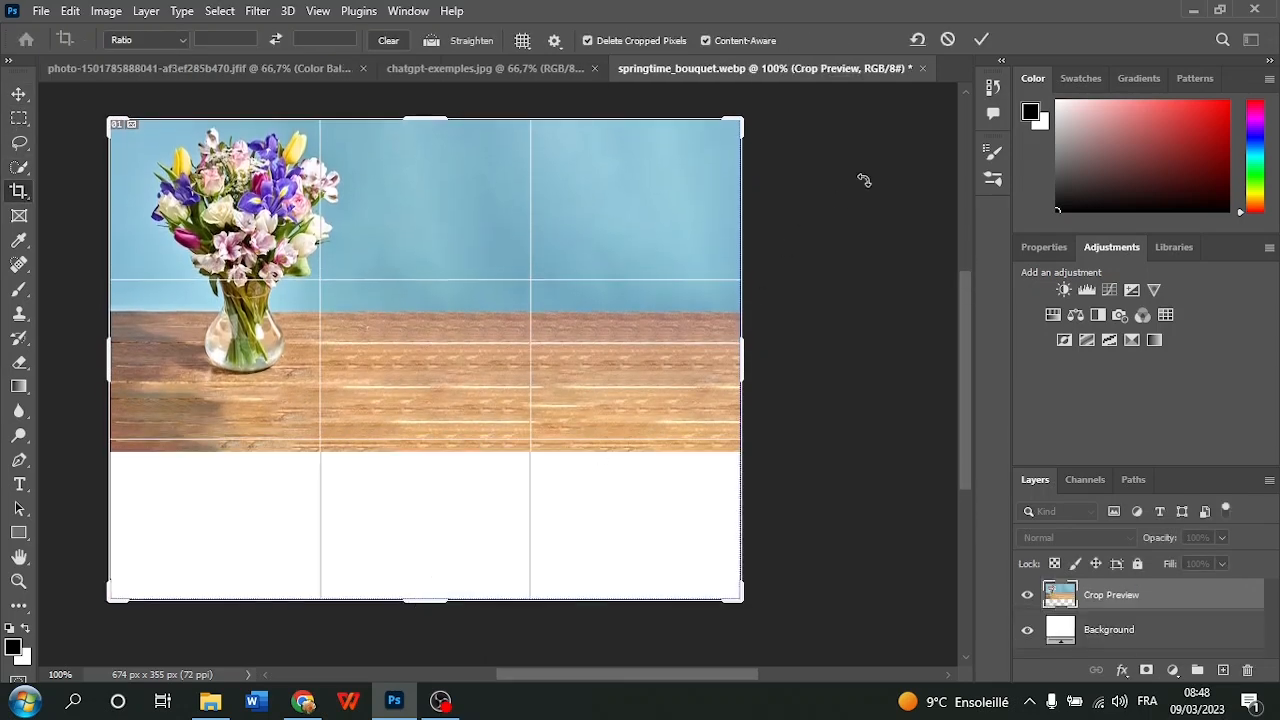
{"action": "left_click", "coordinate": [984, 38]}
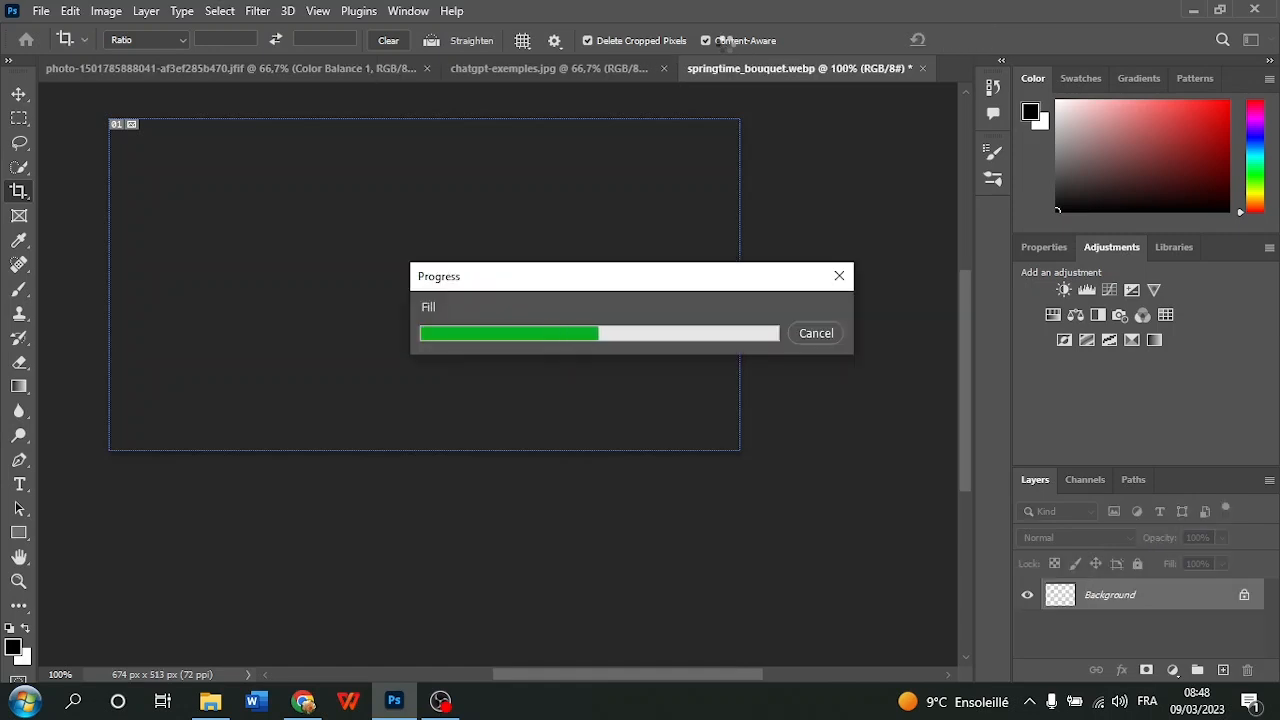
{"action": "scroll", "coordinate": [728, 152], "scroll_direction": "up", "scroll_amount": 2}
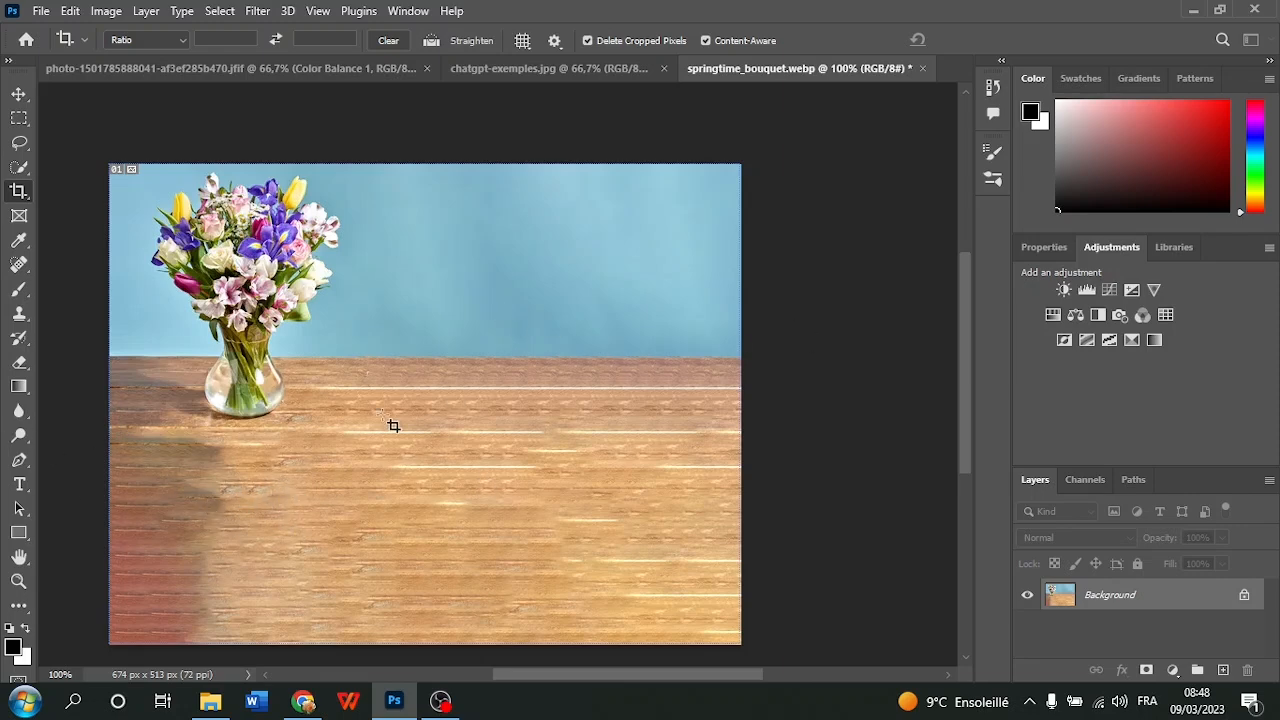
{"action": "scroll", "coordinate": [829, 372], "scroll_direction": "down", "scroll_amount": 1}
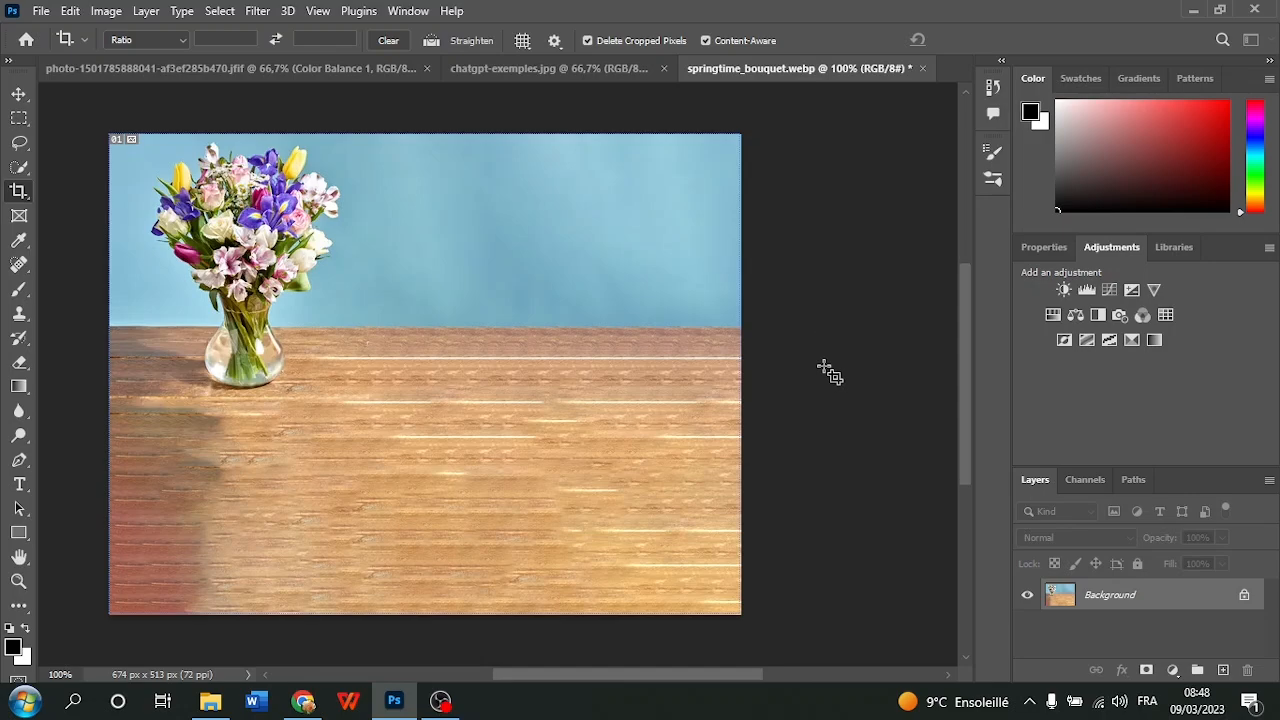
Look at the desktop wallpaper, return to Photoshop and open the Export As settings for the lake photo
{"action": "left_click", "coordinate": [1277, 700]}
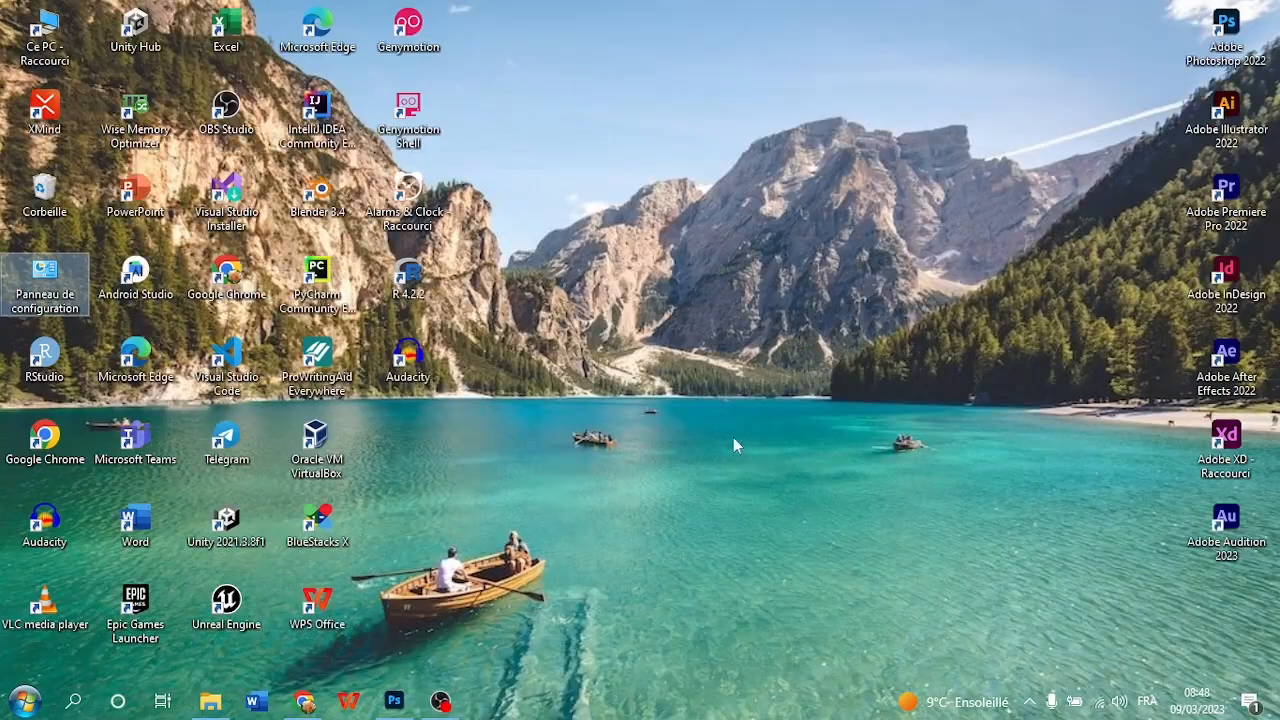
{"action": "left_click", "coordinate": [394, 703]}
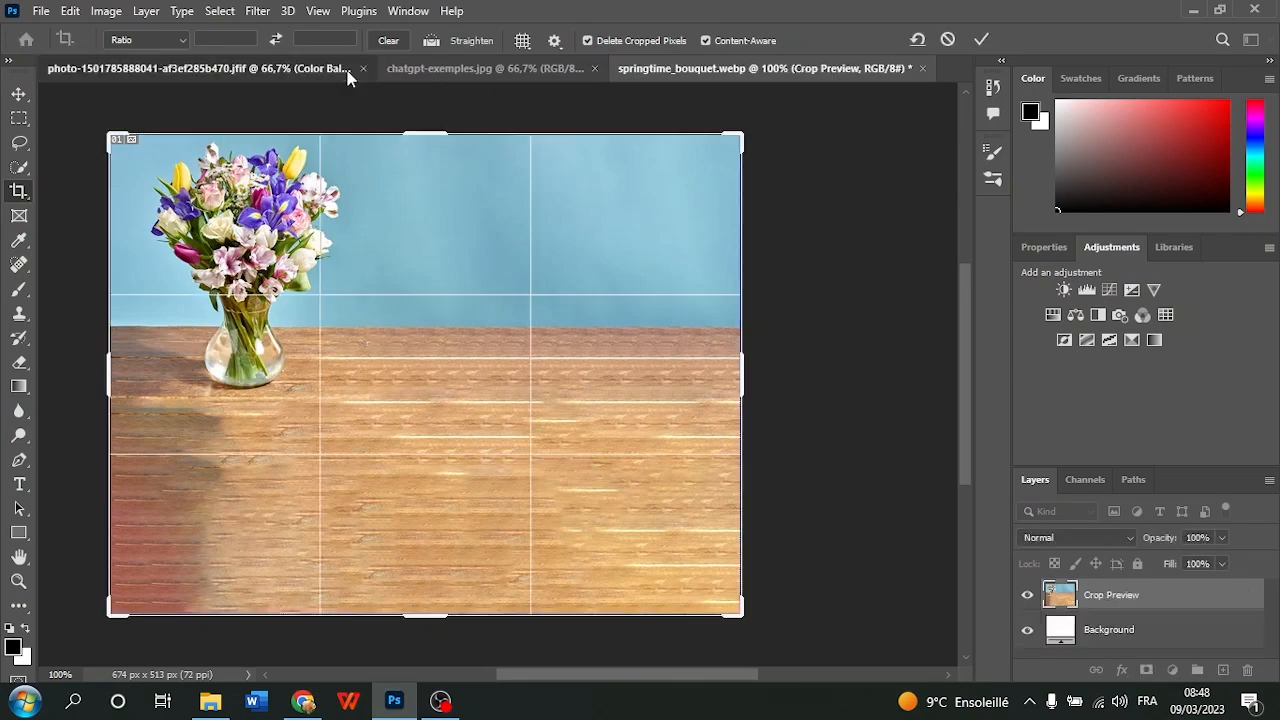
{"action": "left_click", "coordinate": [349, 74]}
{"action": "left_click", "coordinate": [41, 11]}
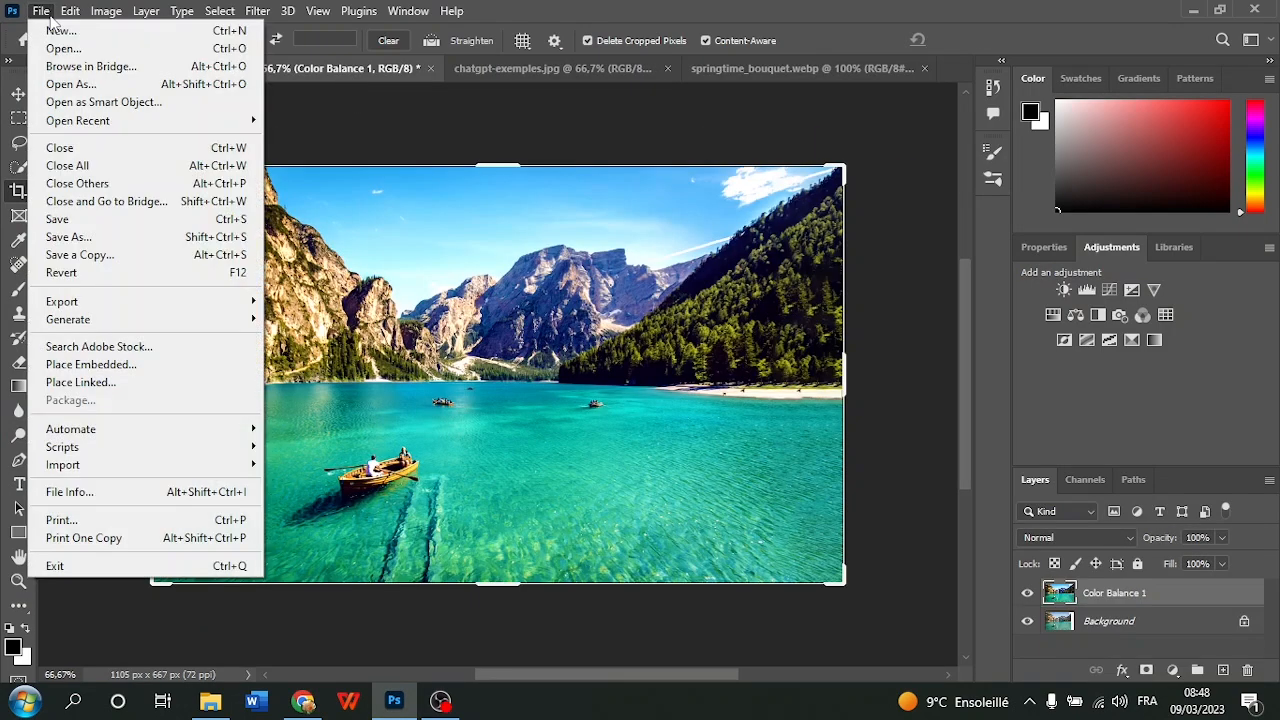
{"action": "mouse_move", "coordinate": [80, 302]}
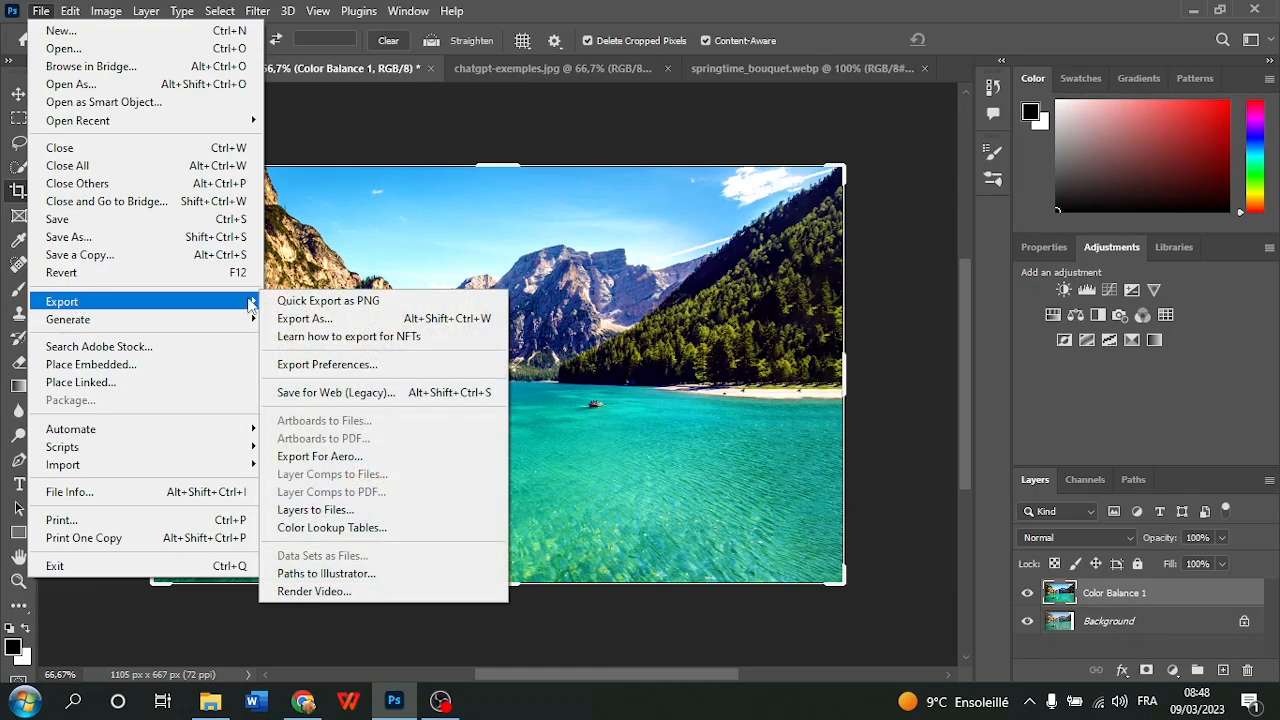
{"action": "left_click", "coordinate": [339, 319]}
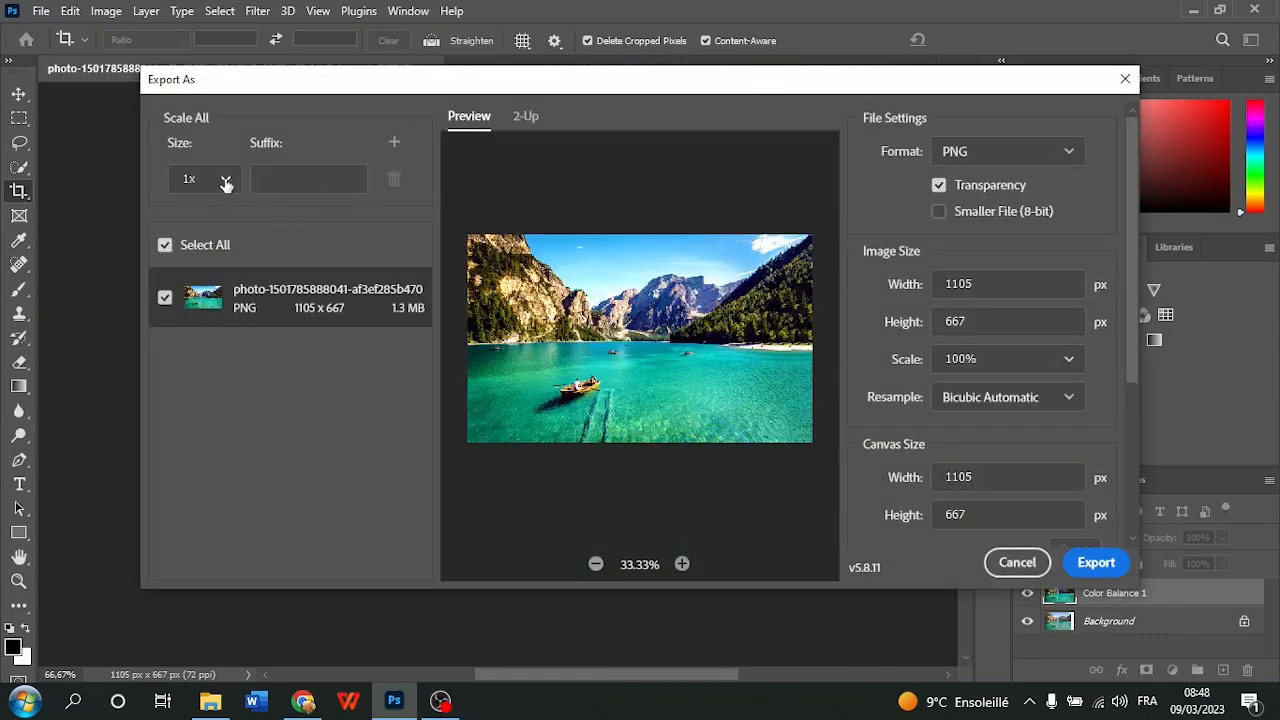
Export the lake photo as a PNG at 1x scale into the Downloads folder under its existing file name
{"action": "left_click", "coordinate": [226, 192]}
{"action": "left_click", "coordinate": [226, 192]}
{"action": "left_click", "coordinate": [1001, 150]}
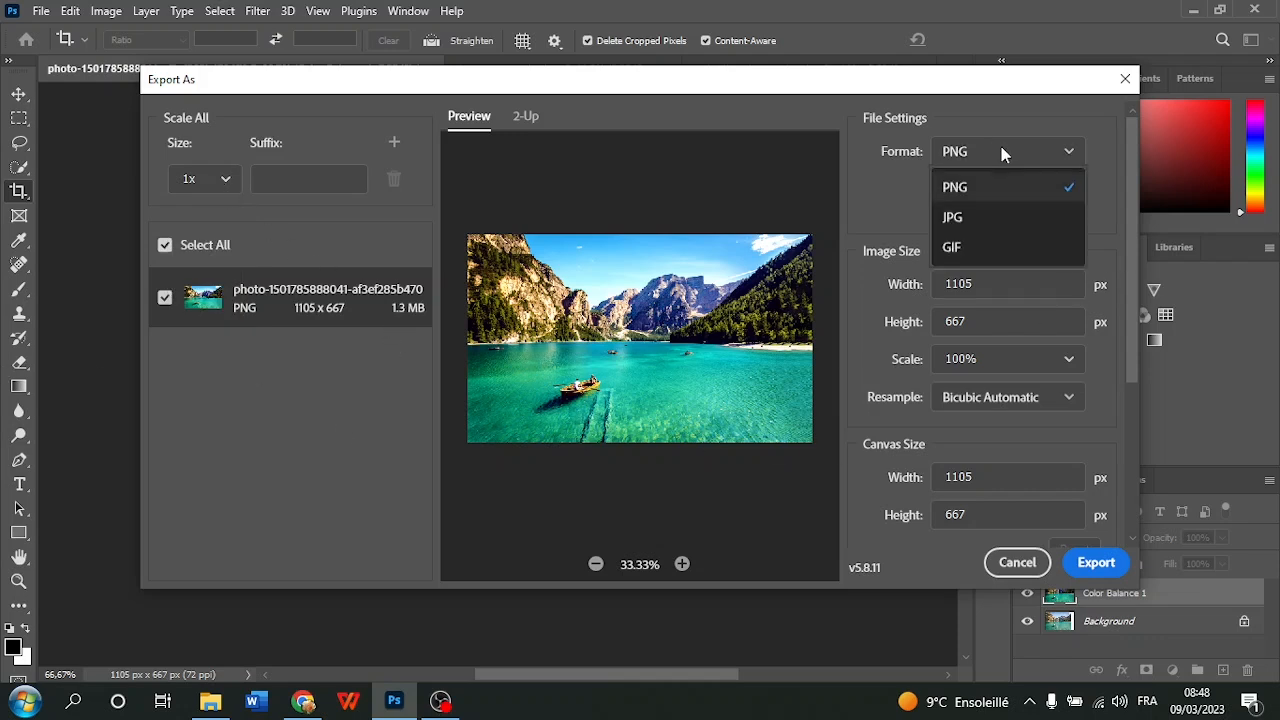
{"action": "left_click", "coordinate": [980, 155]}
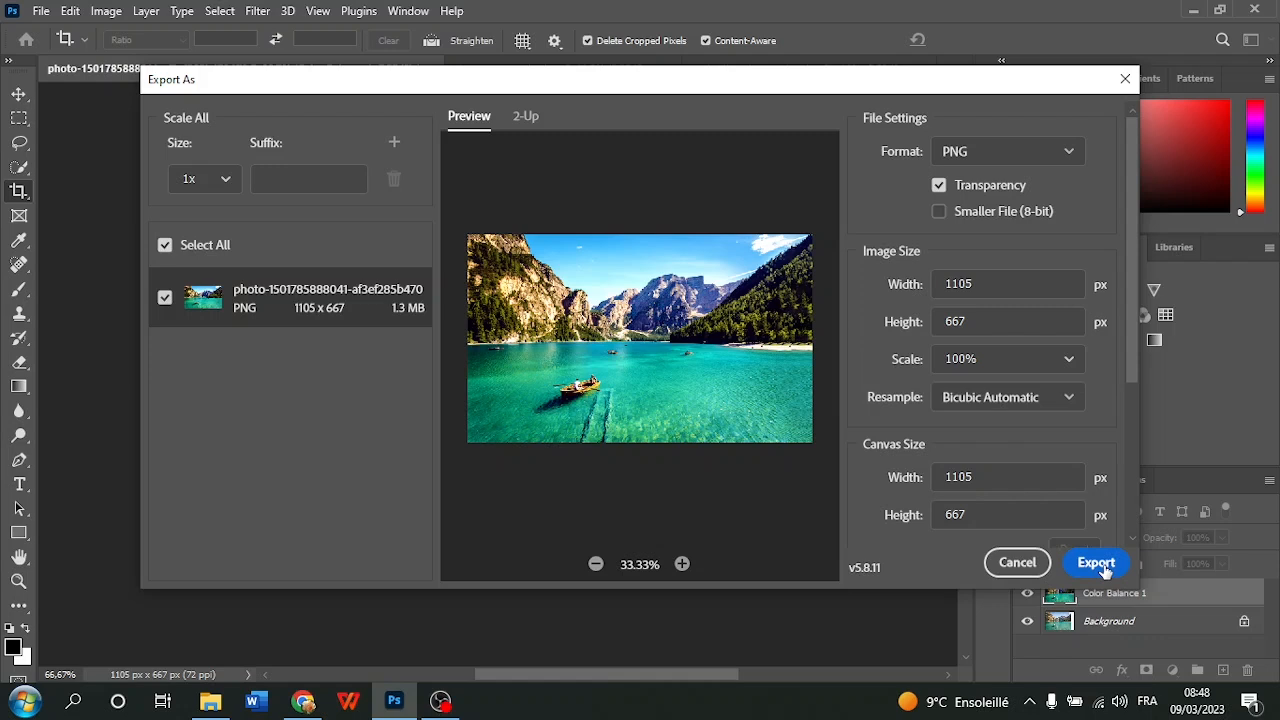
{"action": "scroll", "coordinate": [1030, 445], "scroll_direction": "down", "scroll_amount": 3}
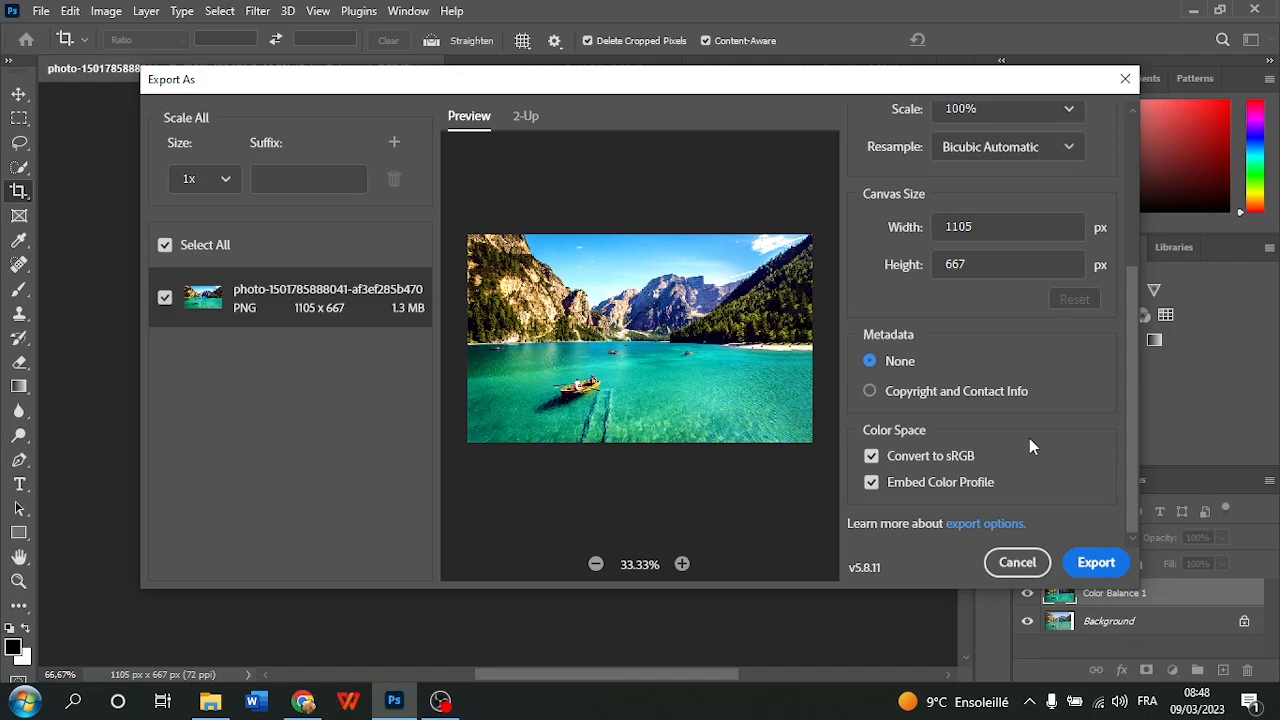
{"action": "scroll", "coordinate": [1027, 422], "scroll_direction": "up", "scroll_amount": 3}
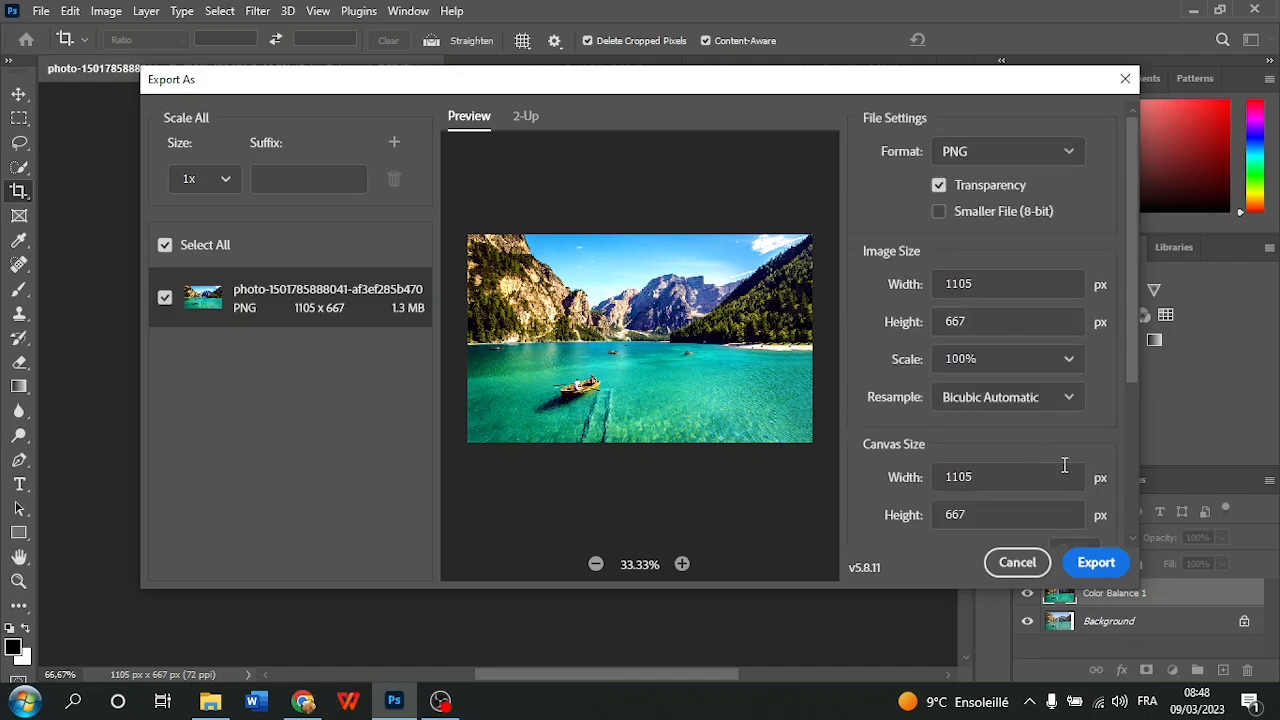
{"action": "scroll", "coordinate": [1028, 440], "scroll_direction": "down", "scroll_amount": 3}
{"action": "left_click", "coordinate": [1100, 563]}
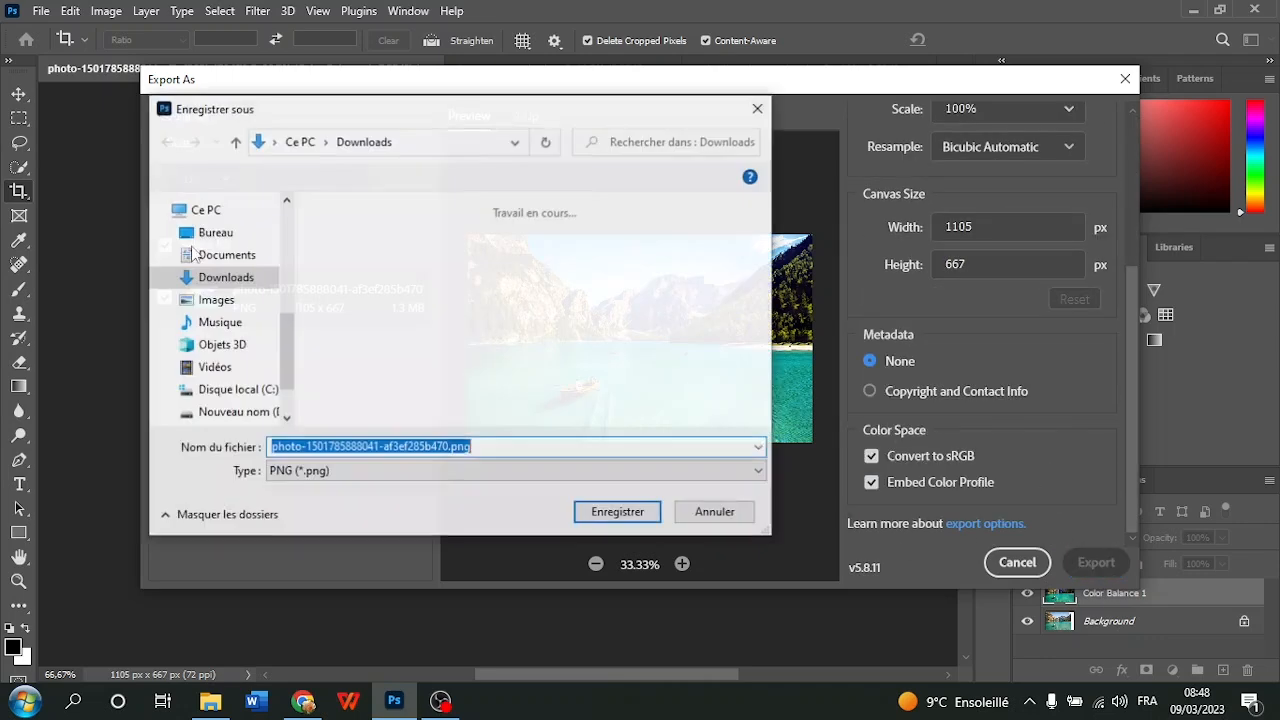
{"action": "scroll", "coordinate": [268, 293], "scroll_direction": "up", "scroll_amount": 5}
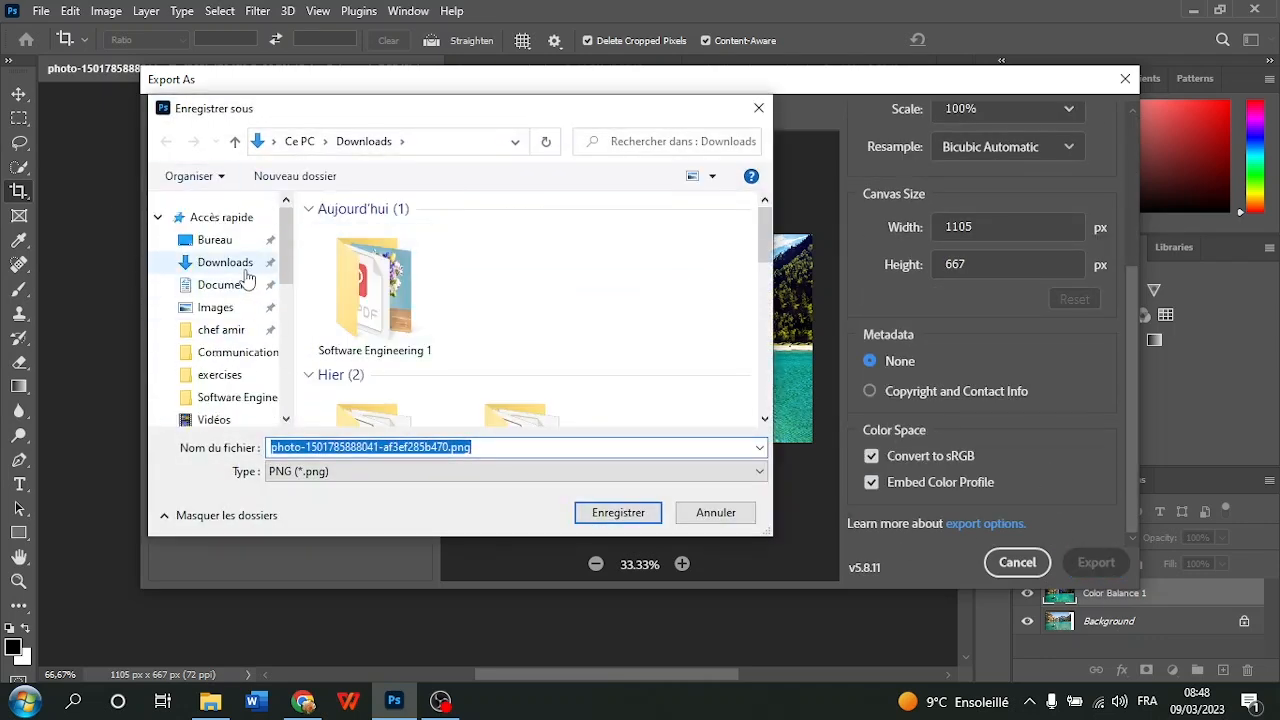
{"action": "left_click", "coordinate": [245, 264]}
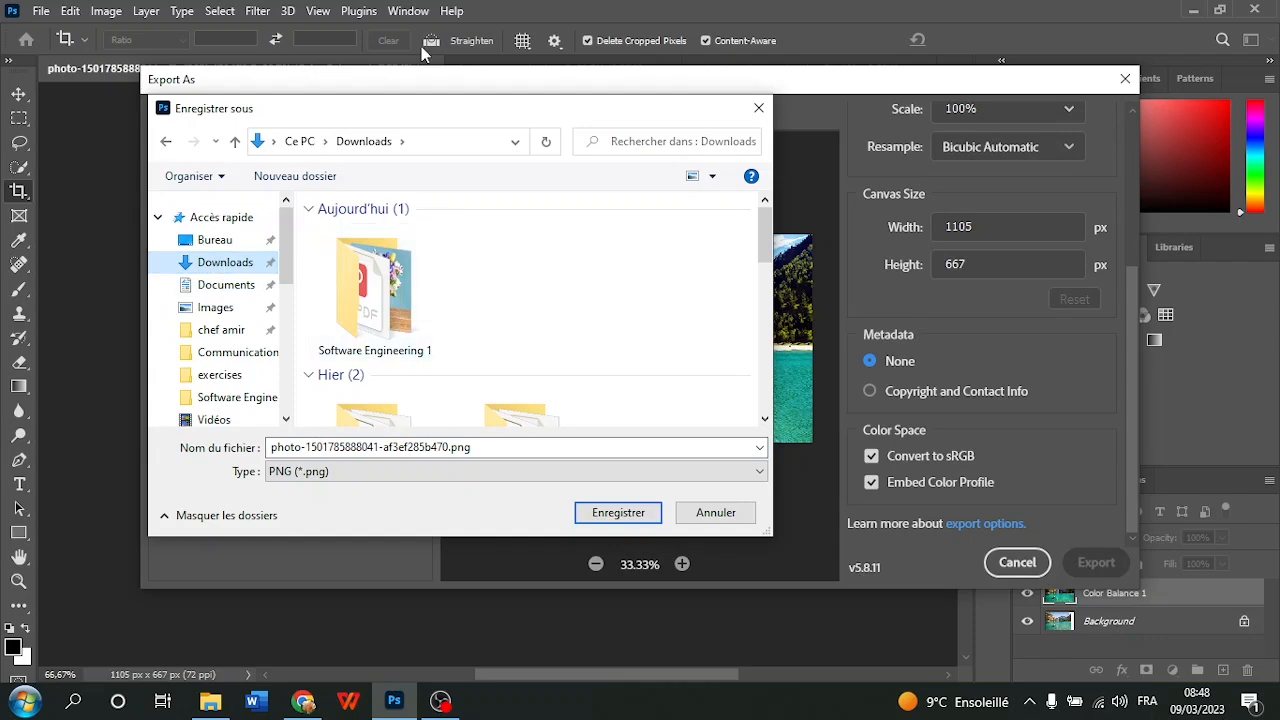
{"action": "left_click", "coordinate": [607, 514]}
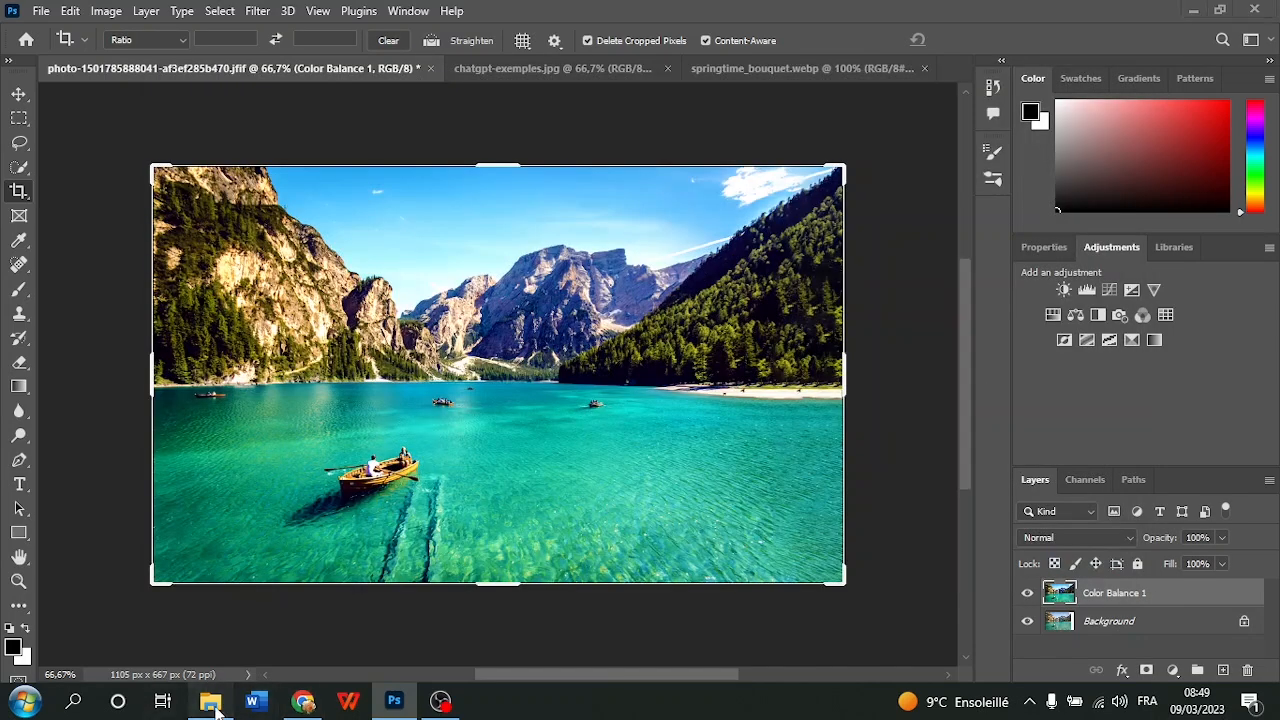
Switch to File Explorer and open the exported lake PNG from the Downloads folder in Photos
{"action": "left_click", "coordinate": [210, 701]}
{"action": "left_click", "coordinate": [70, 154]}
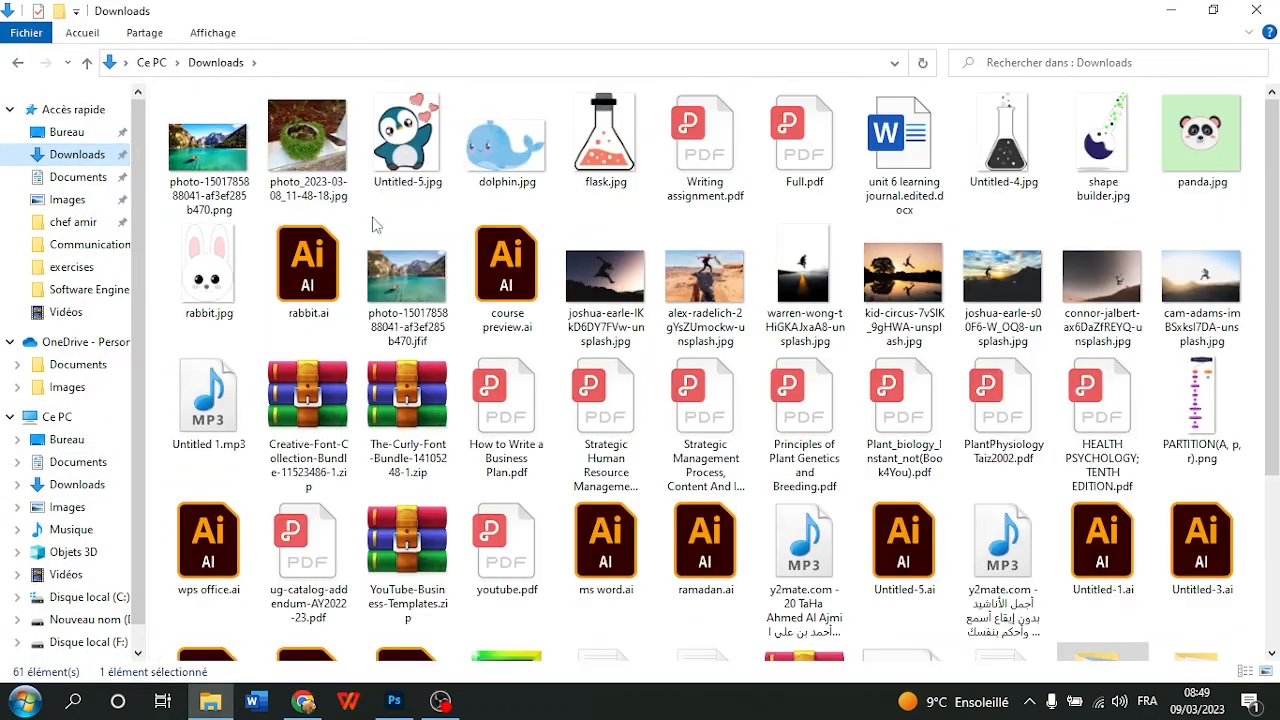
{"action": "left_click", "coordinate": [188, 140]}
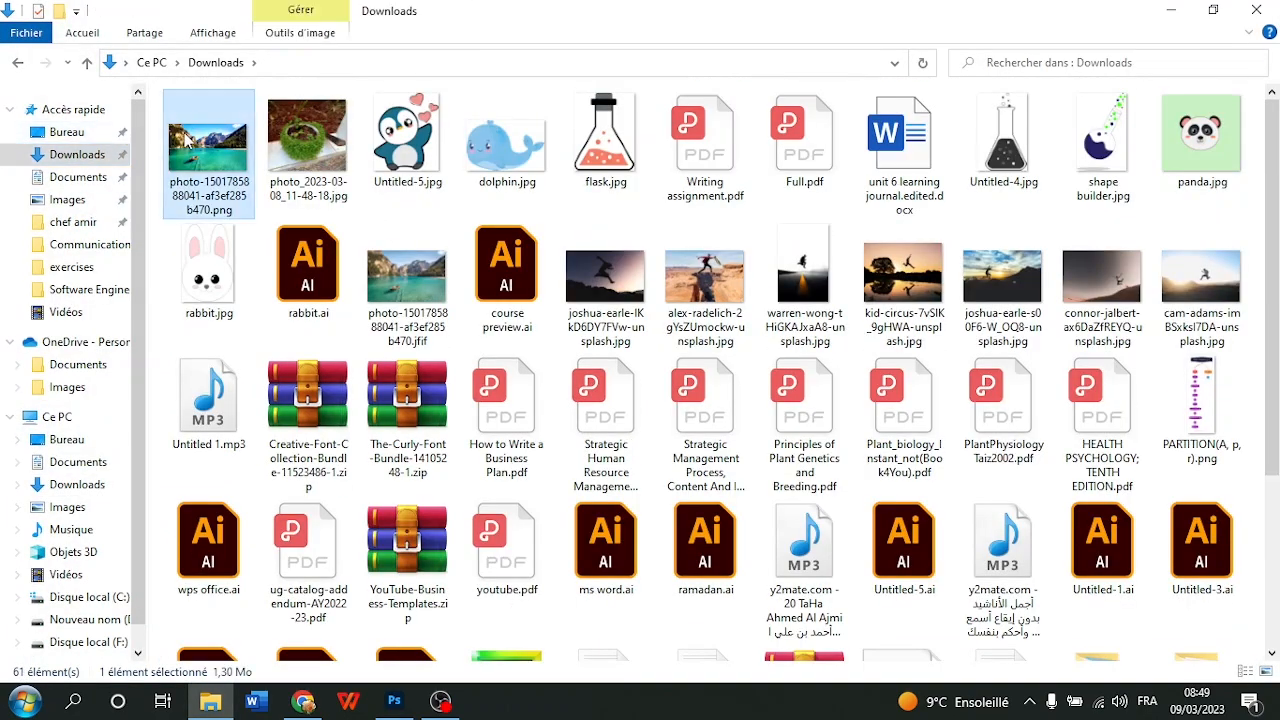
{"action": "double_click", "coordinate": [188, 140]}
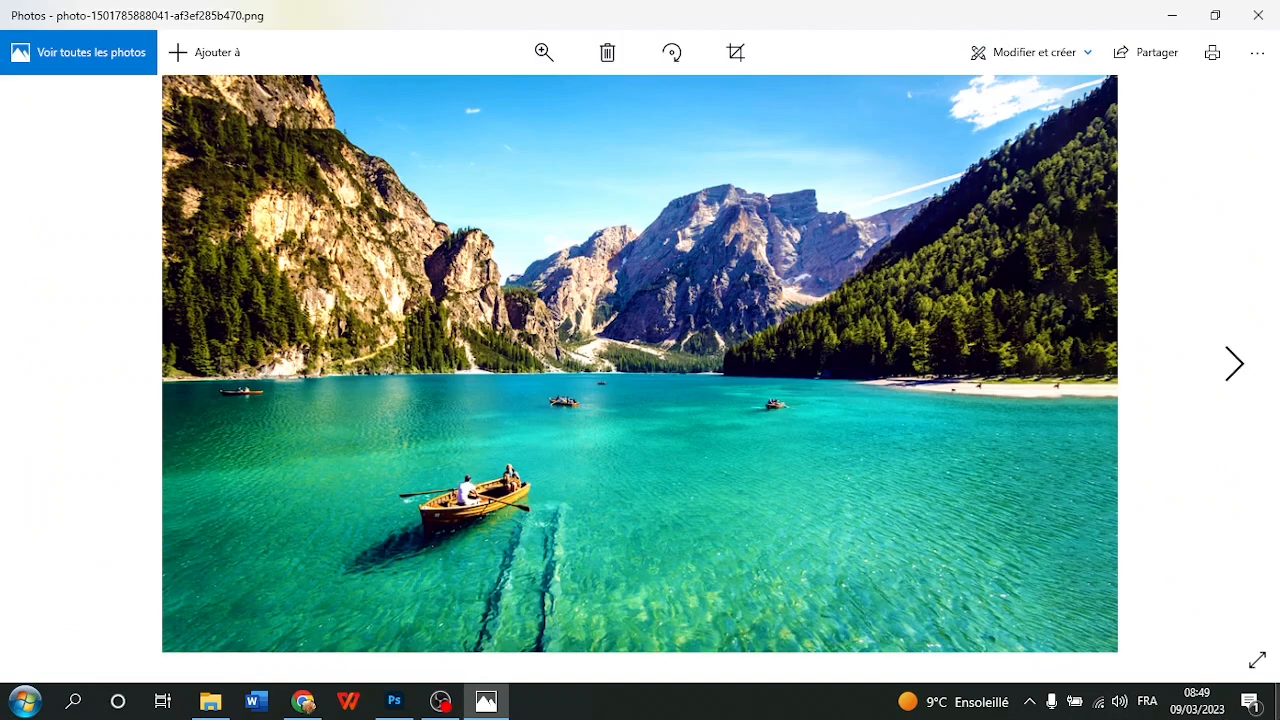
Compare the current desktop wallpaper with the exported lake PNG, returning to Photos
{"action": "key", "text": "super+d"}
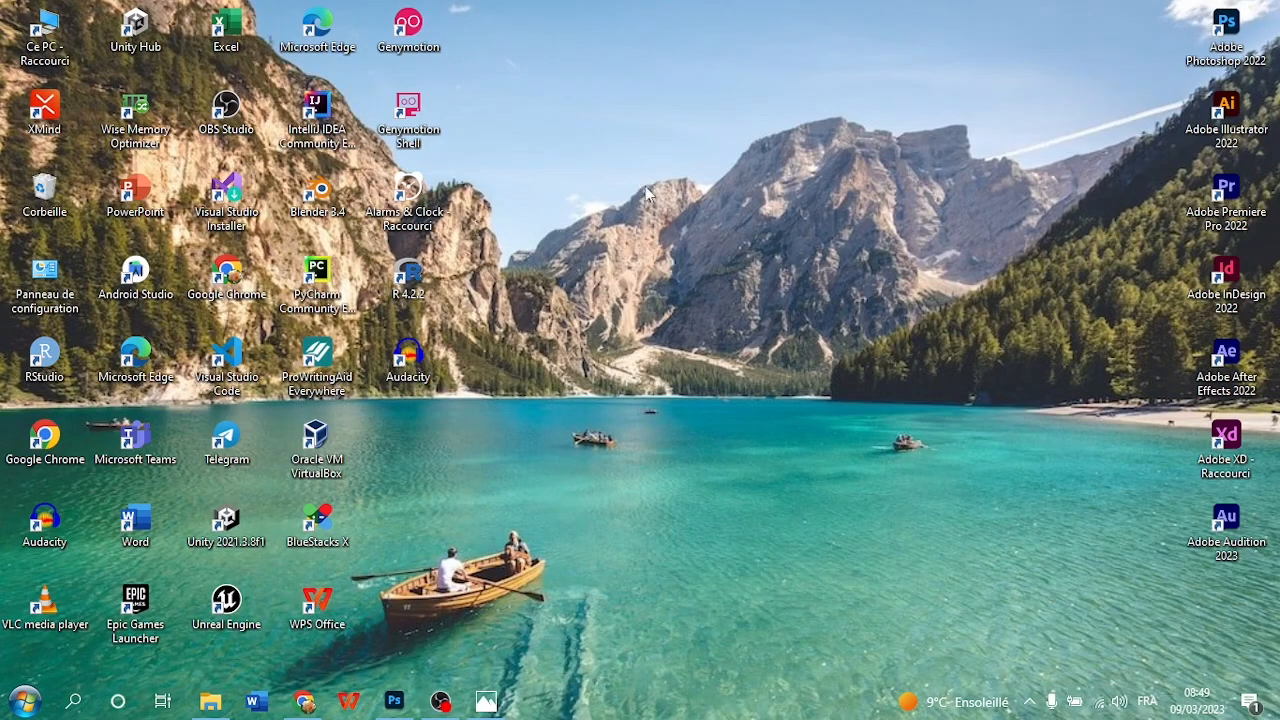
{"action": "left_click", "coordinate": [210, 701]}
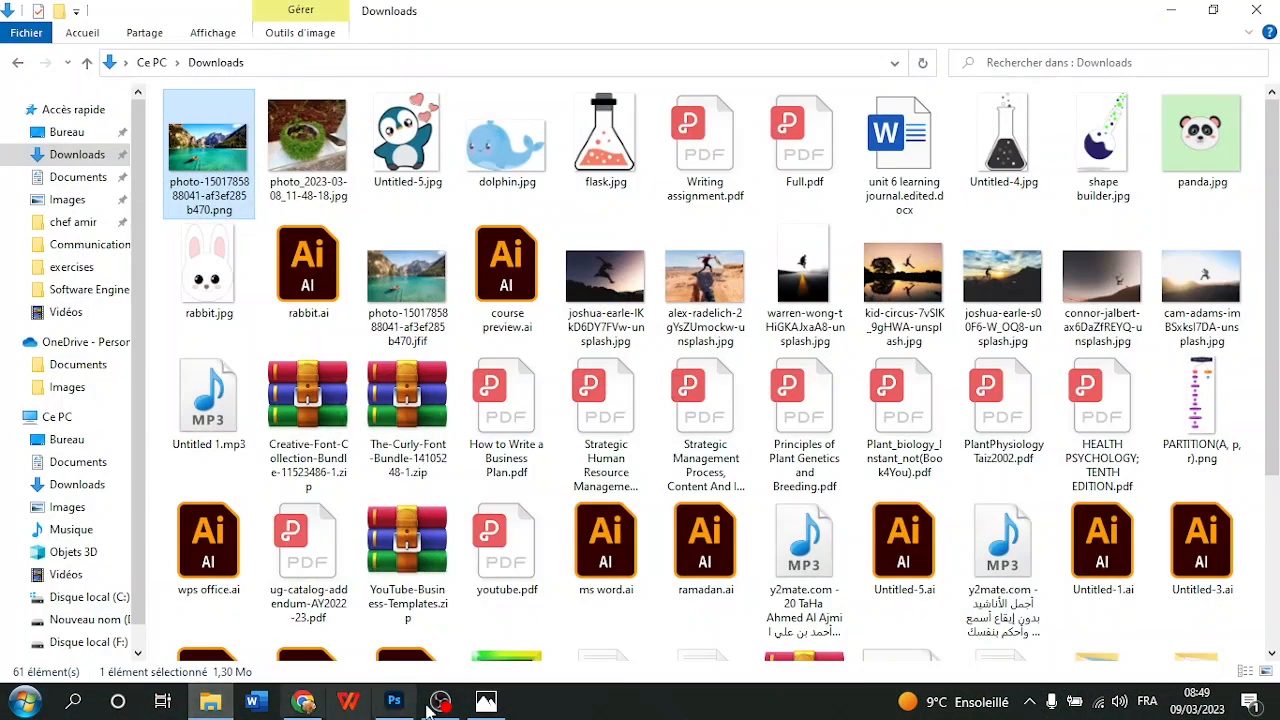
{"action": "left_click", "coordinate": [484, 702]}
Set the exported lake photo as the desktop background and show the desktop
{"action": "left_click", "coordinate": [1254, 54]}
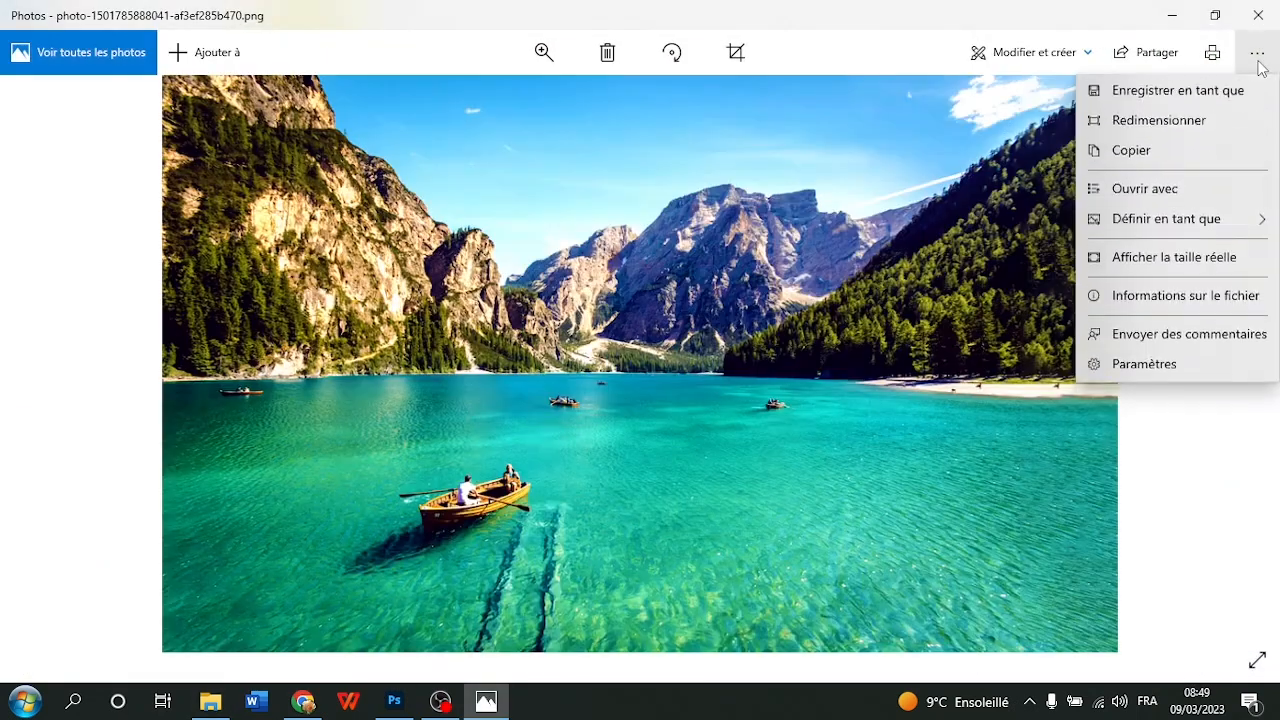
{"action": "mouse_move", "coordinate": [1136, 254]}
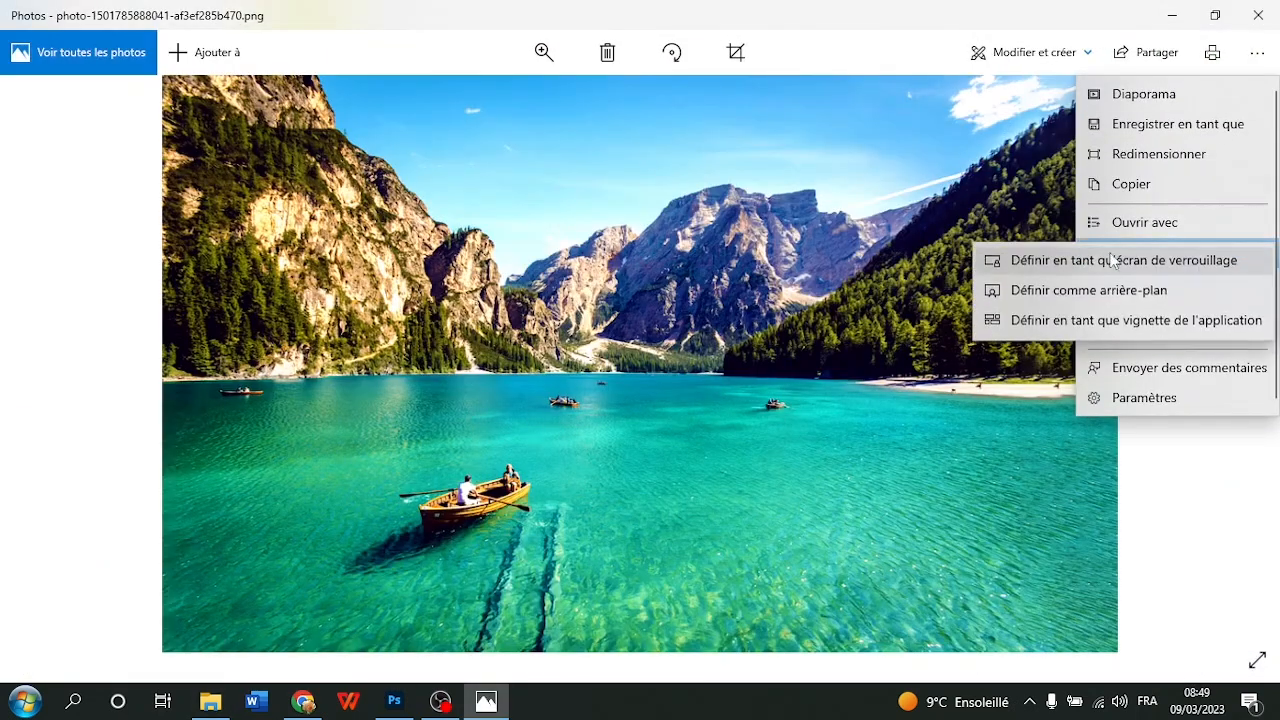
{"action": "left_click", "coordinate": [1055, 291]}
{"action": "left_click", "coordinate": [1277, 703]}
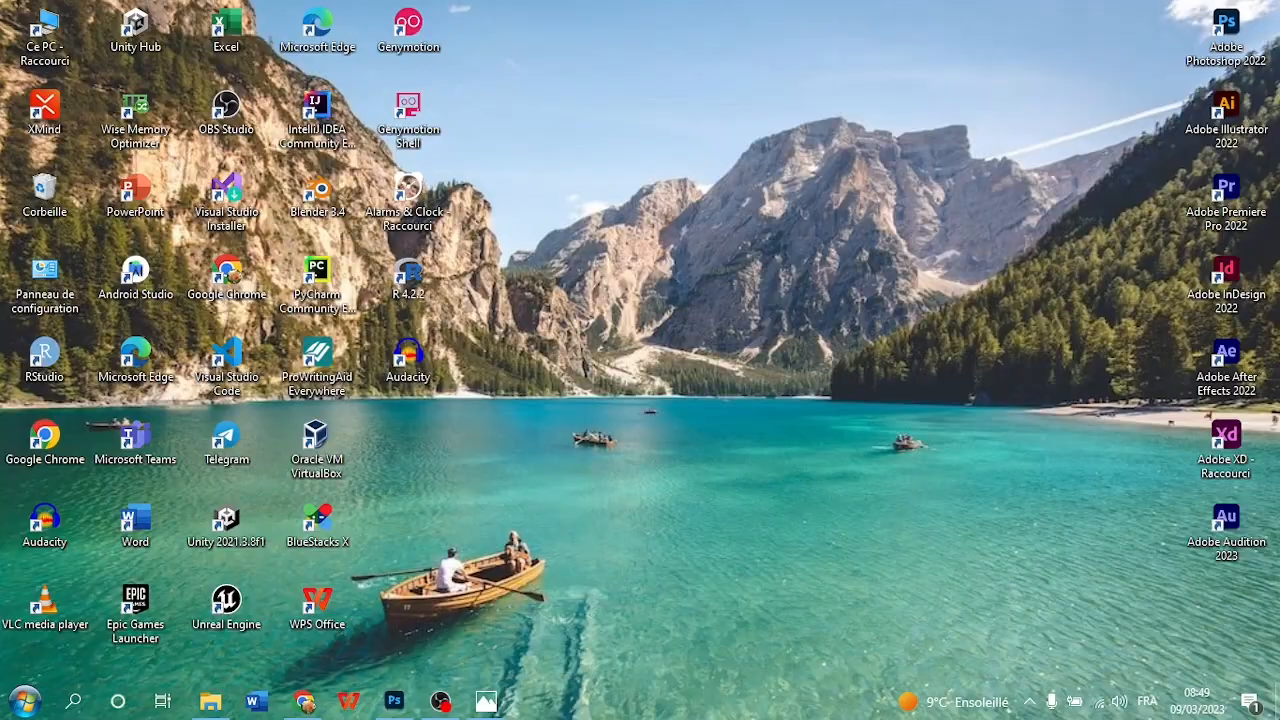